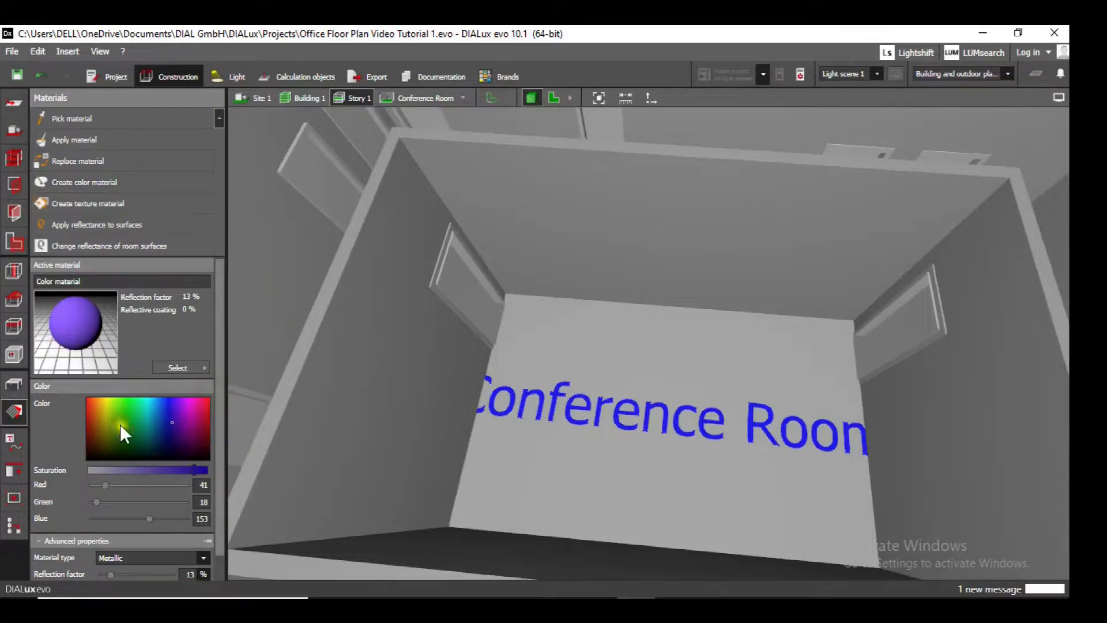
Give the active color material a green color with red 20, green 185 and blue 89, and set its type to Painted.
mouse_move(90, 403)
mouse_down()
mouse_move(92, 430)
mouse_move(108, 410)
mouse_move(132, 432)
mouse_move(154, 402)
mouse_move(154, 433)
mouse_move(171, 410)
mouse_move(195, 416)
mouse_move(203, 406)
mouse_move(213, 431)
mouse_move(199, 441)
mouse_move(138, 424)
mouse_move(185, 422)
mouse_move(119, 425)
mouse_move(120, 410)
mouse_move(137, 415)
mouse_up()
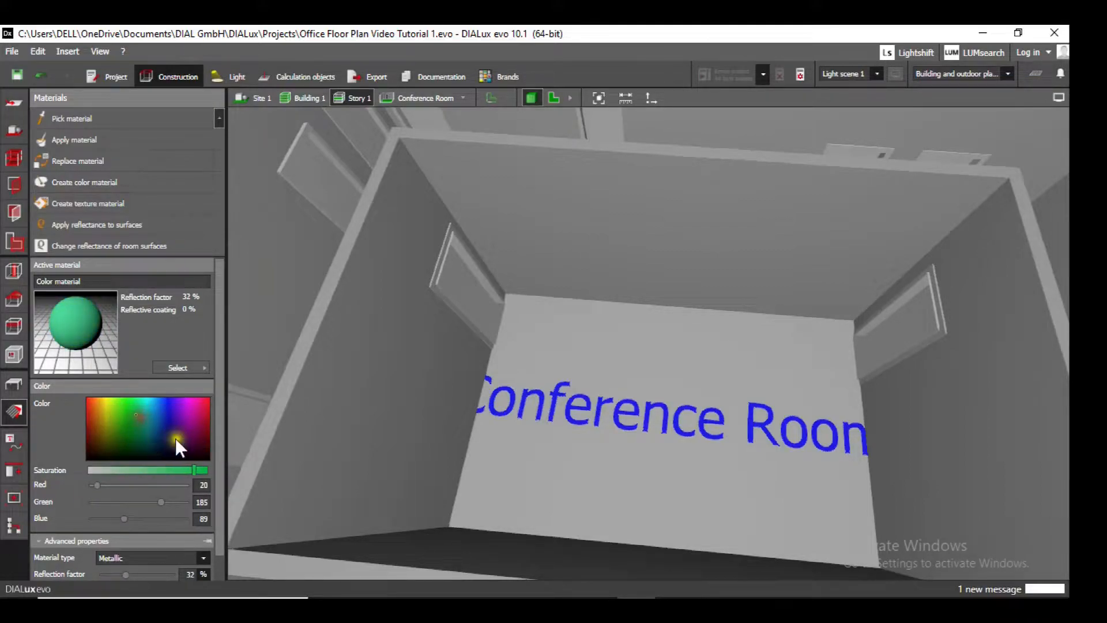
scroll(185, 484, down, 1)
click(205, 533)
click(161, 552)
Try the Transparent material type on the active material and return it to Painted.
click(204, 532)
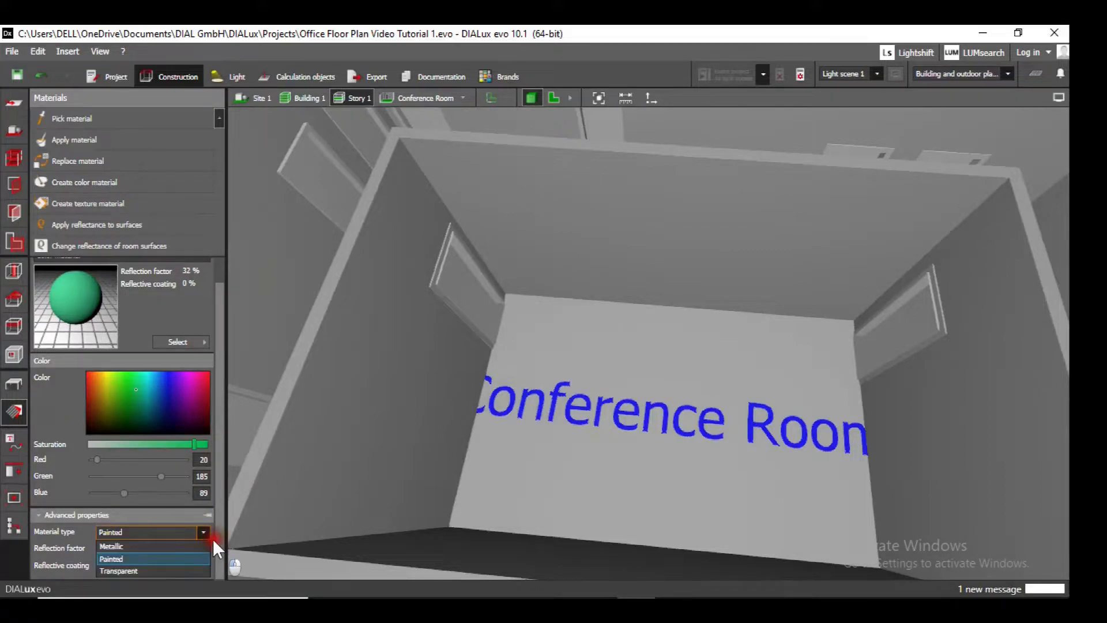
click(149, 565)
scroll(183, 500, down, 1)
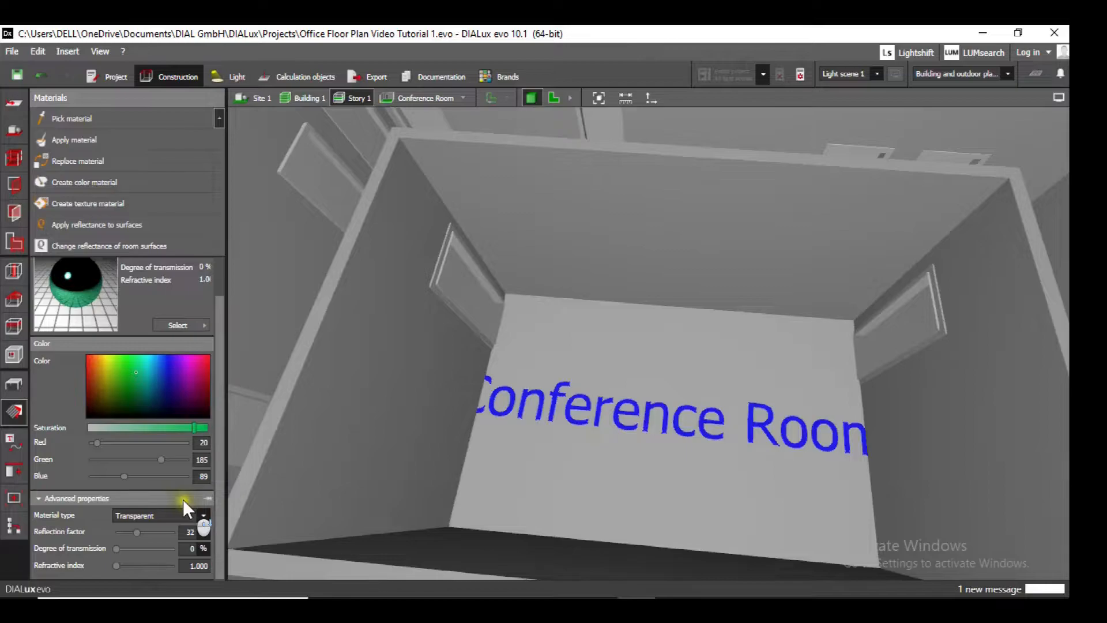
click(204, 516)
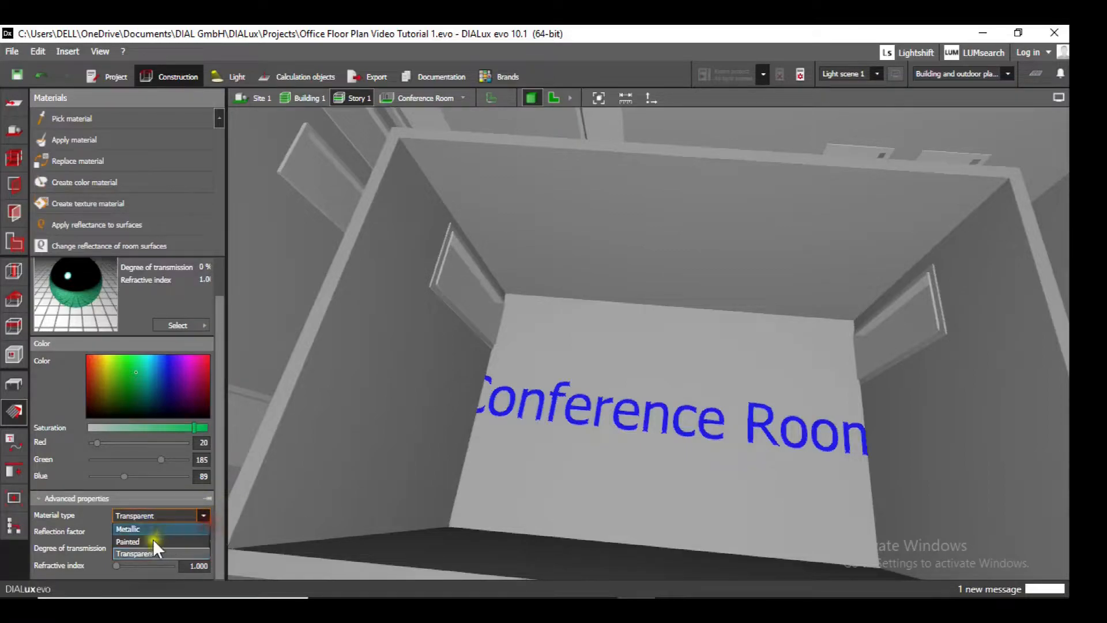
click(152, 538)
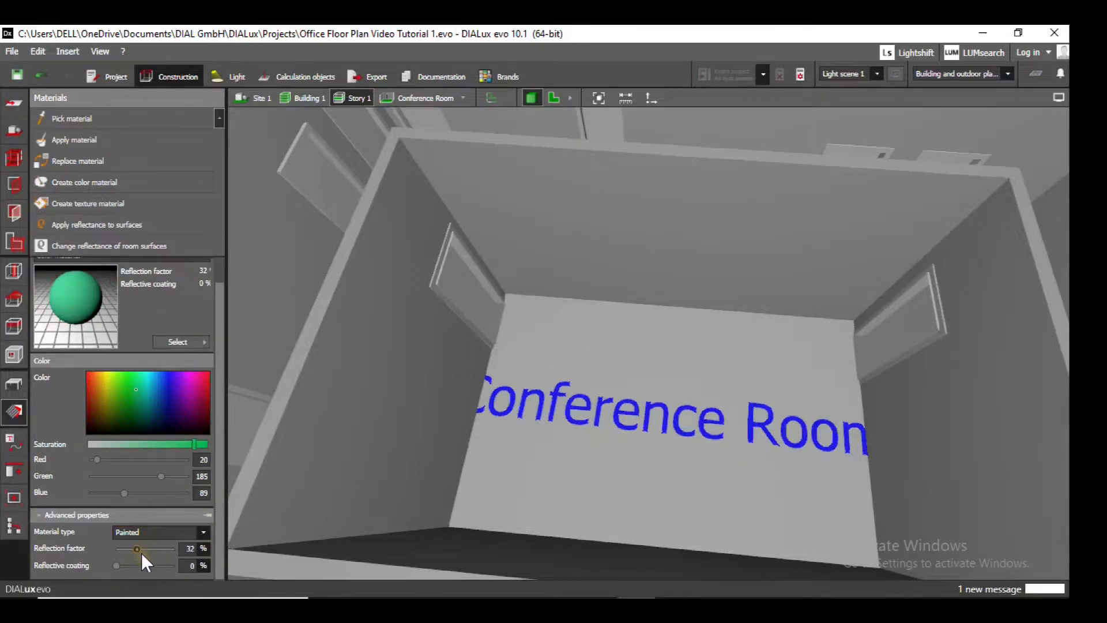
Set the material's reflective coating to about 5% and change its color to turquoise with red 22, green 204 and blue 168.
drag(141, 552, 126, 576)
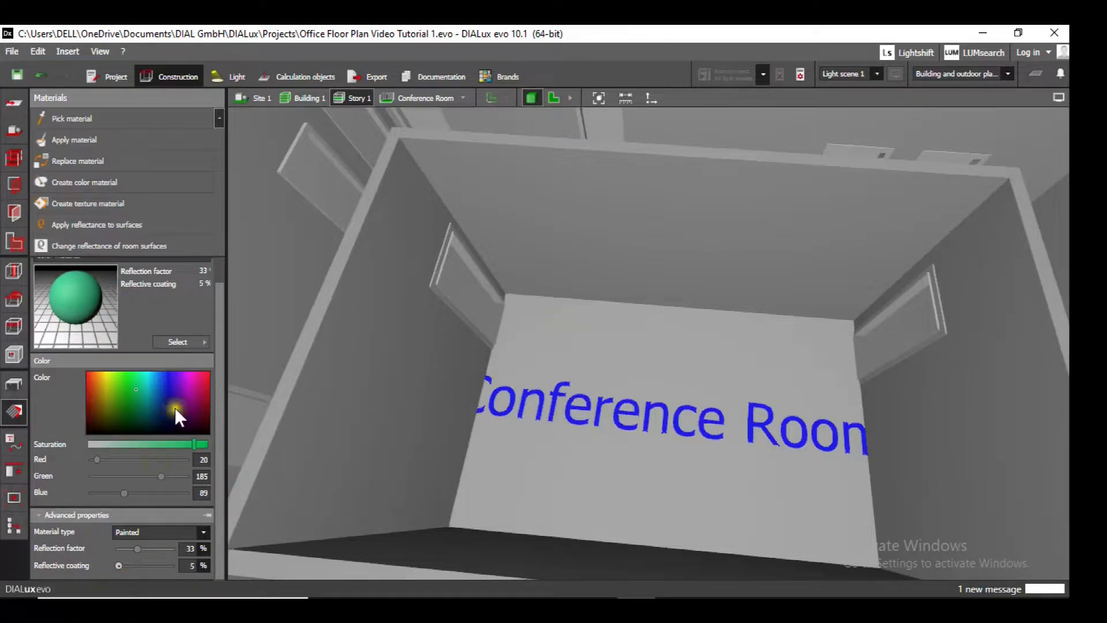
click(146, 385)
click(152, 381)
mouse_move(153, 412)
mouse_down()
mouse_move(153, 426)
mouse_move(147, 412)
mouse_up()
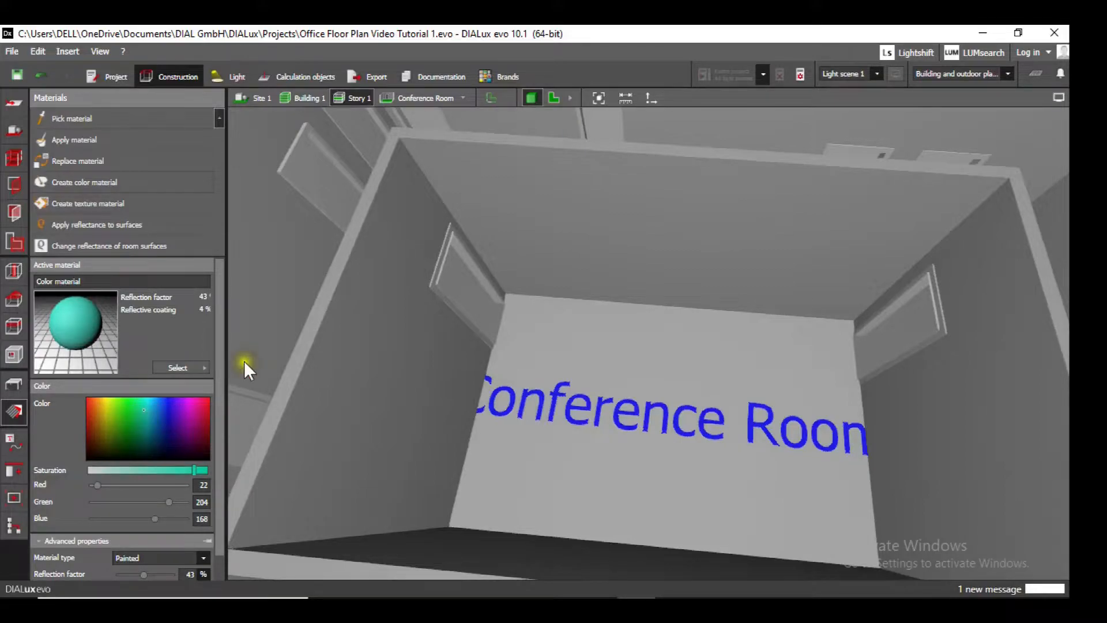
Try the turquoise material on all walls of the story, inspect the whole floor plan, and undo the application.
drag(81, 321, 692, 220)
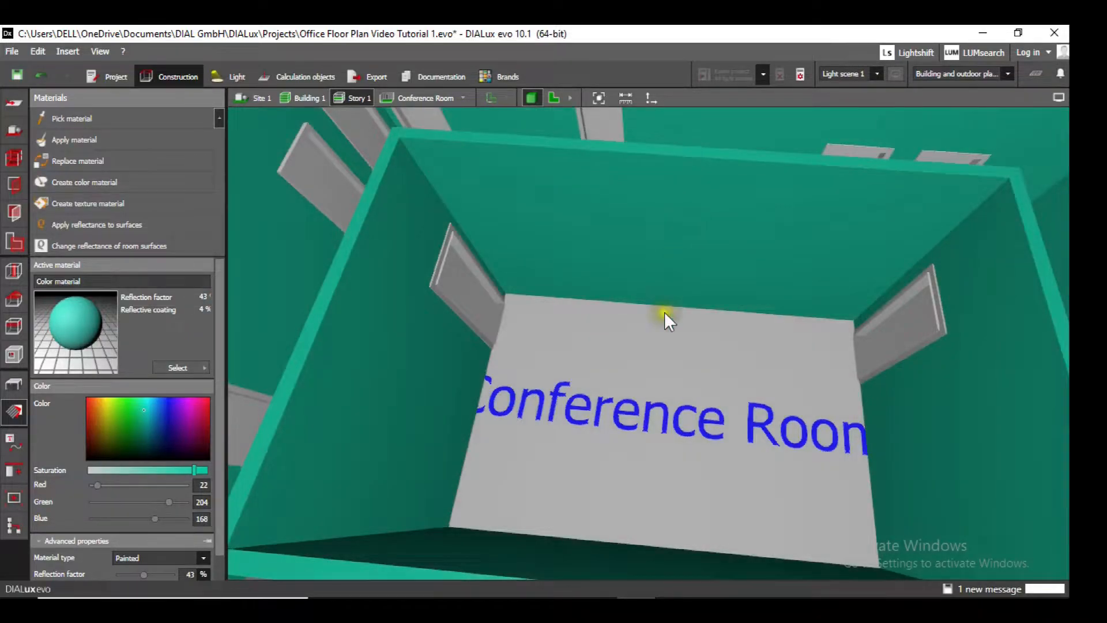
scroll(655, 375, down, 10)
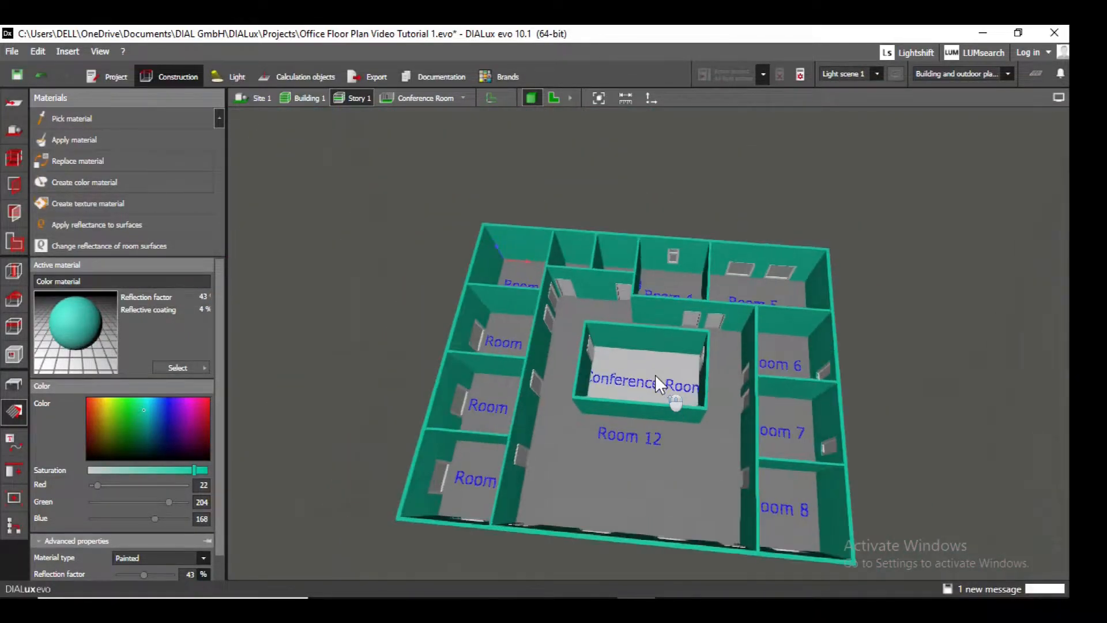
scroll(655, 375, up, 2)
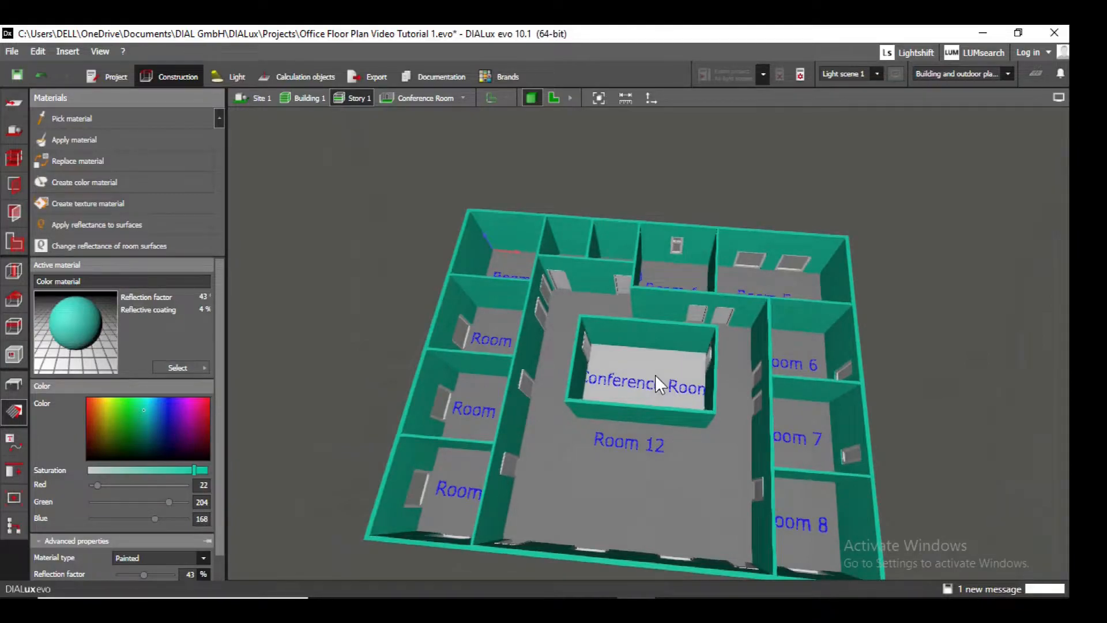
scroll(655, 375, up, 8)
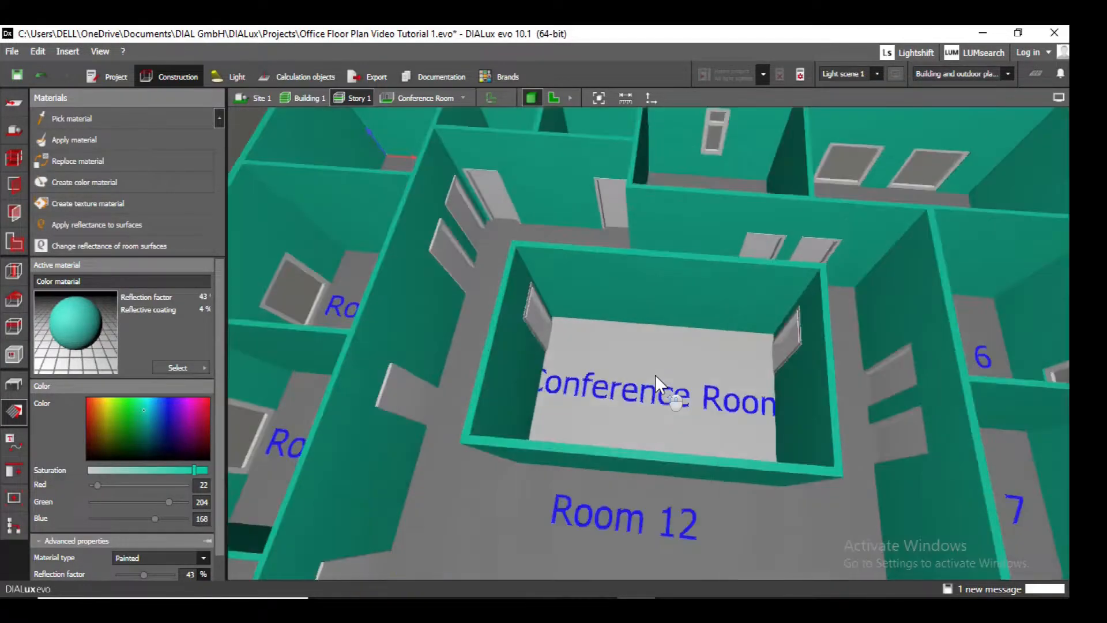
scroll(655, 375, up, 2)
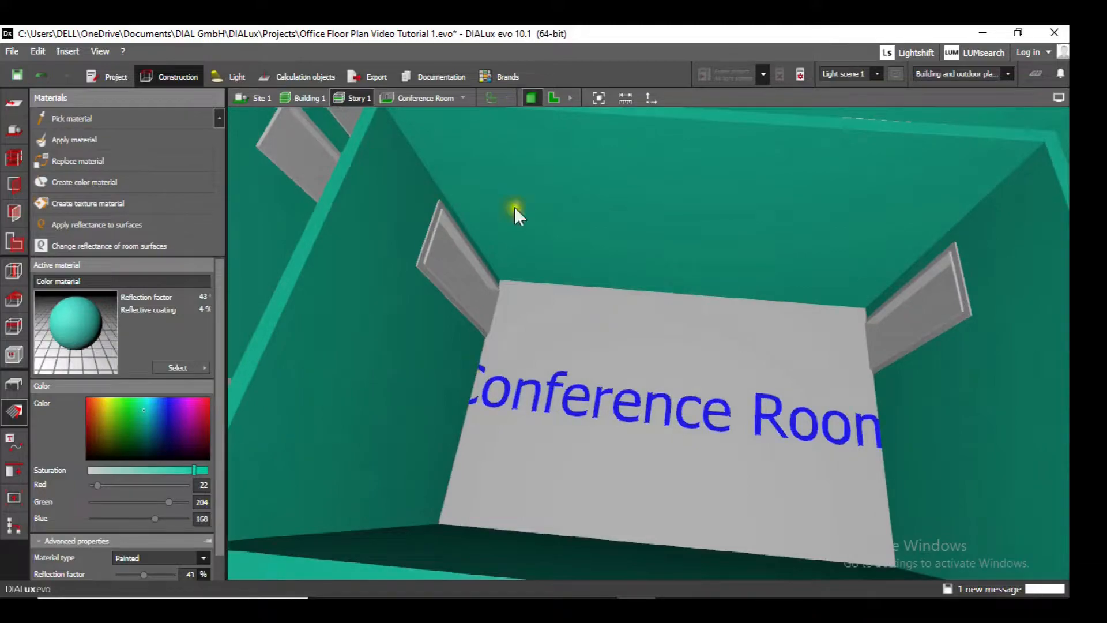
click(48, 71)
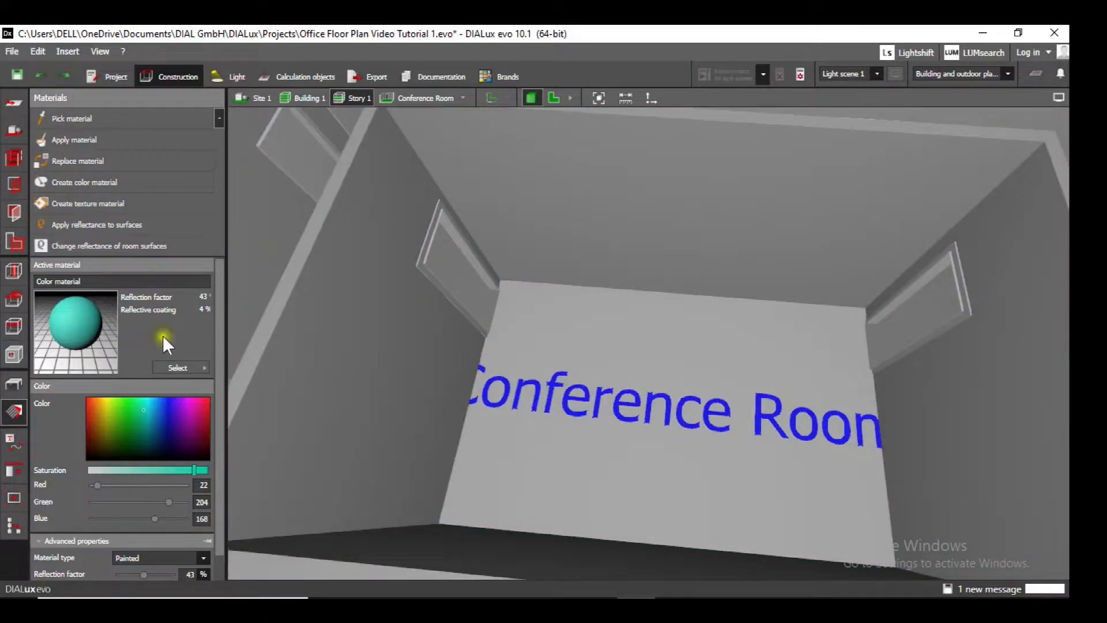
Apply the turquoise material to only one long interior wall surface of the conference room.
drag(72, 330, 701, 234)
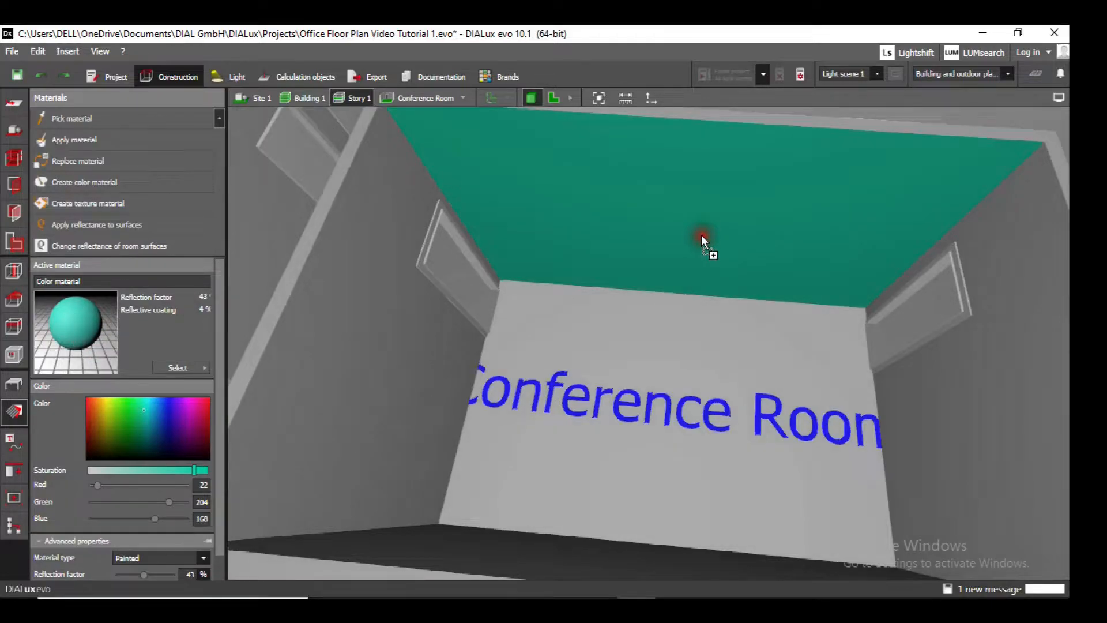
right_drag(683, 330, 674, 385)
scroll(673, 387, down, 8)
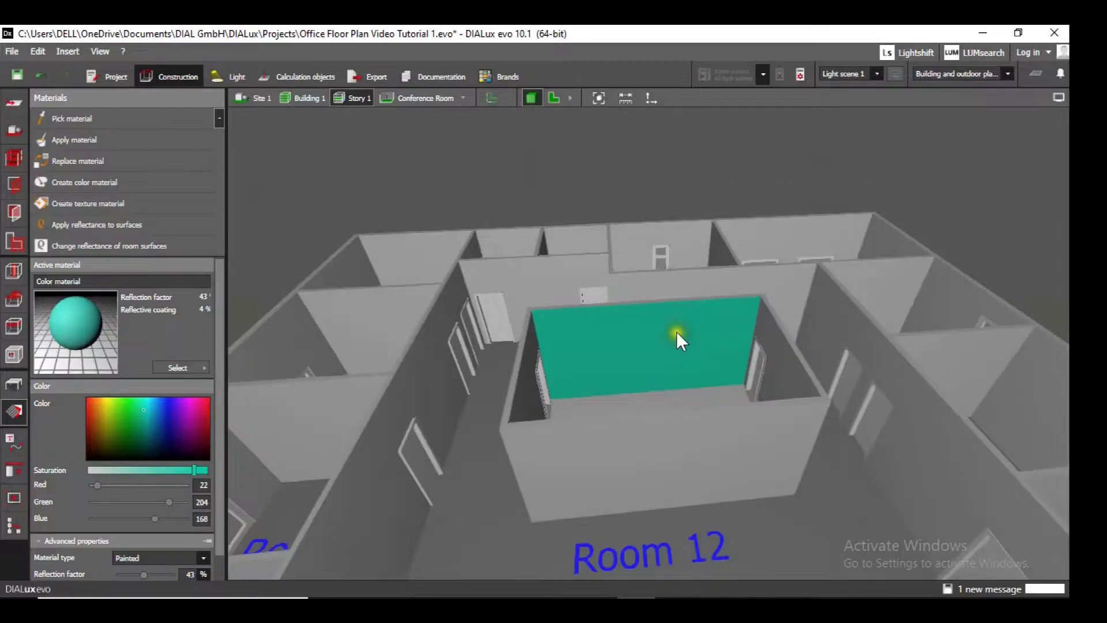
scroll(669, 278, up, 8)
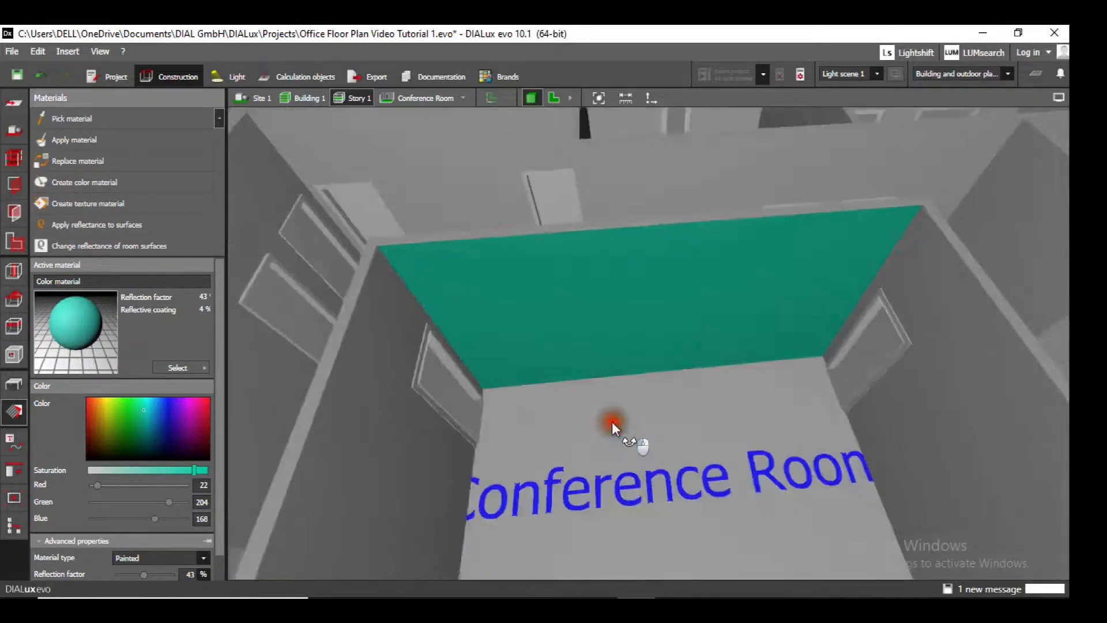
Apply the turquoise material to the conference room's adjacent wall with the door and to the opposite long wall.
right_drag(611, 421, 722, 399)
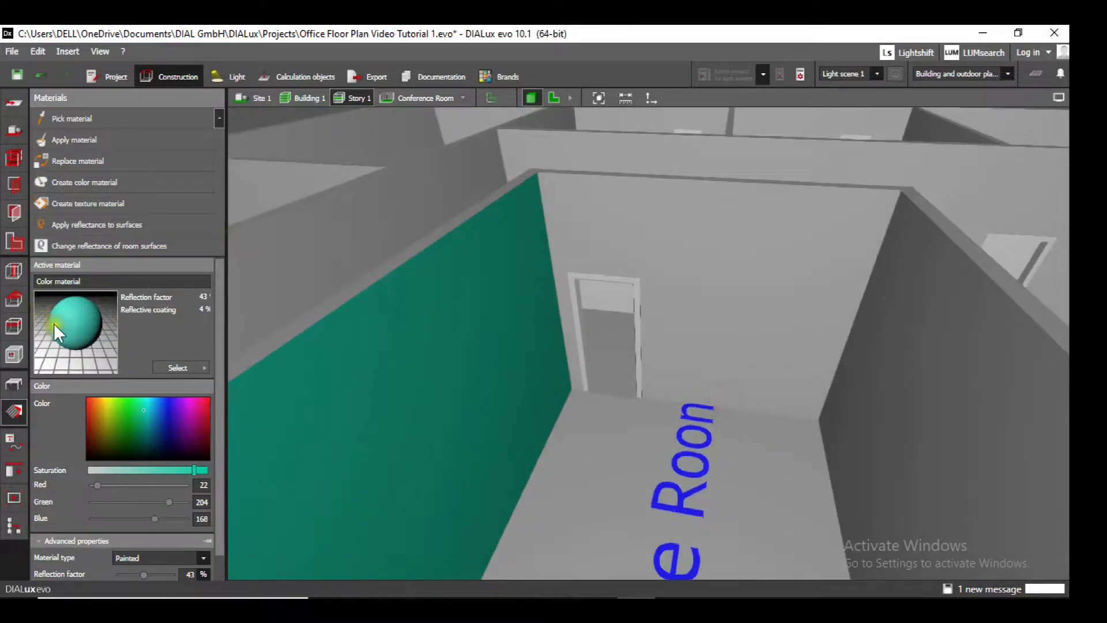
drag(67, 323, 774, 271)
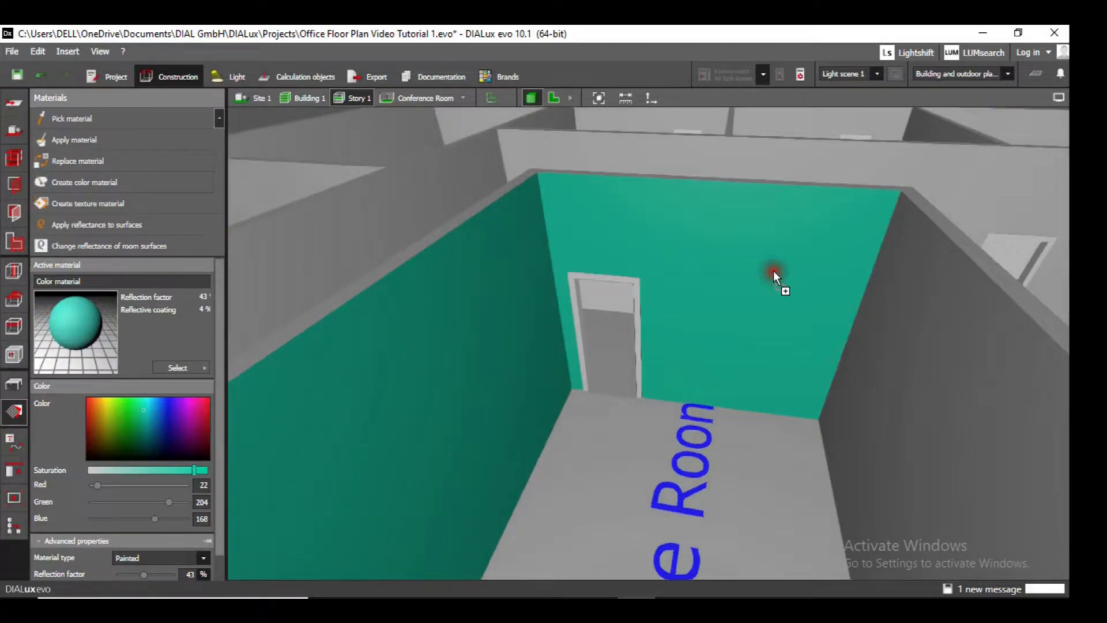
right_drag(519, 470, 603, 514)
click(75, 140)
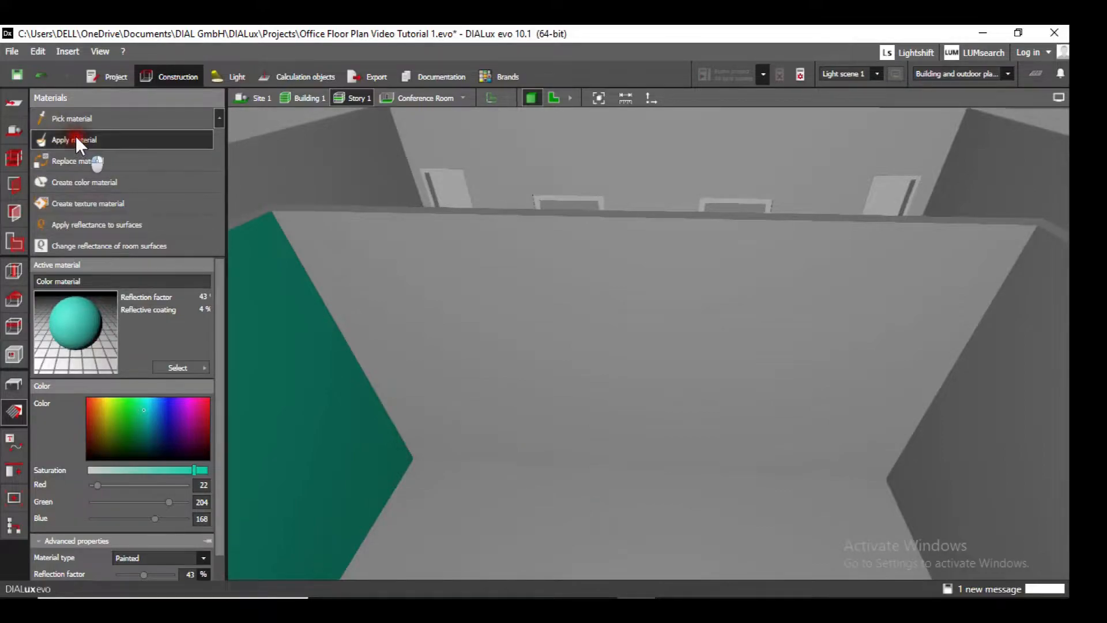
click(727, 328)
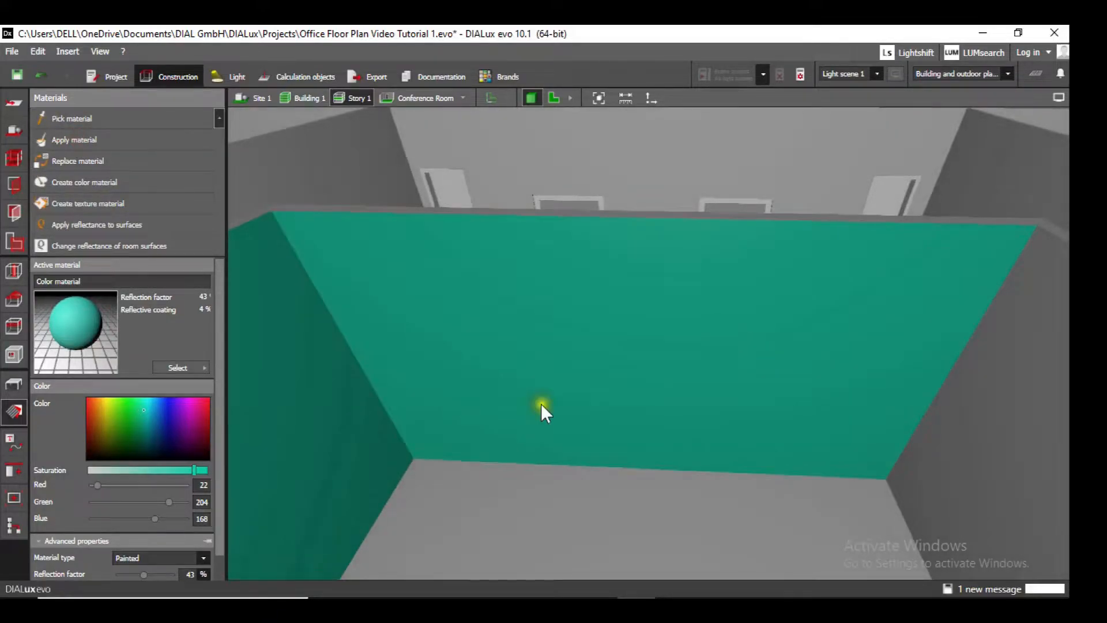
Apply the turquoise material to the conference room's remaining short wall with the door and check all four walls.
right_drag(409, 394, 530, 402)
click(87, 139)
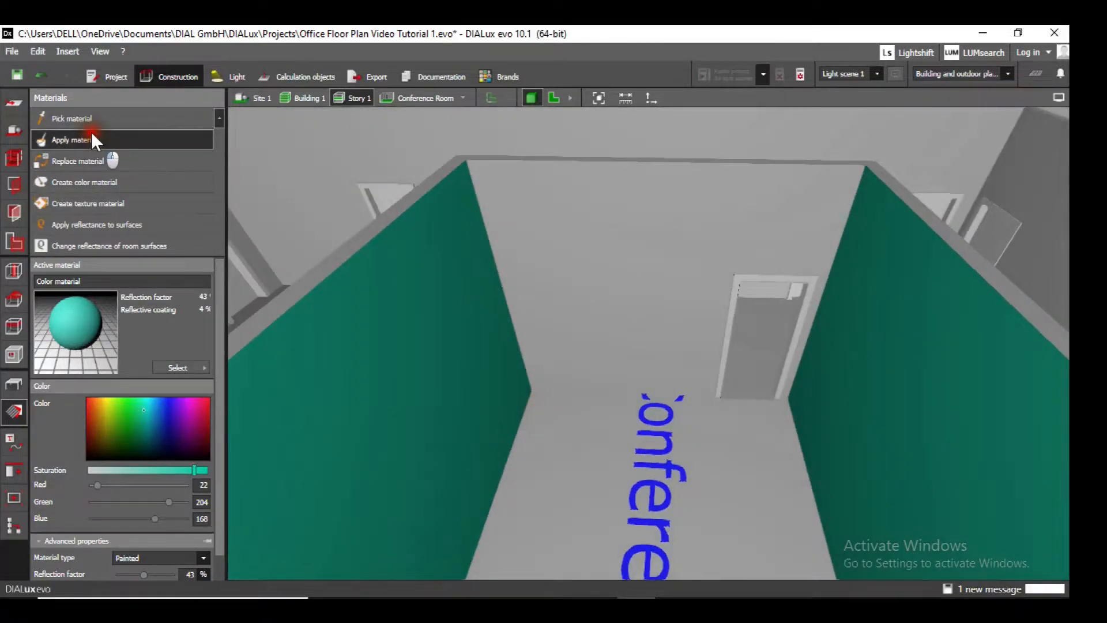
click(667, 242)
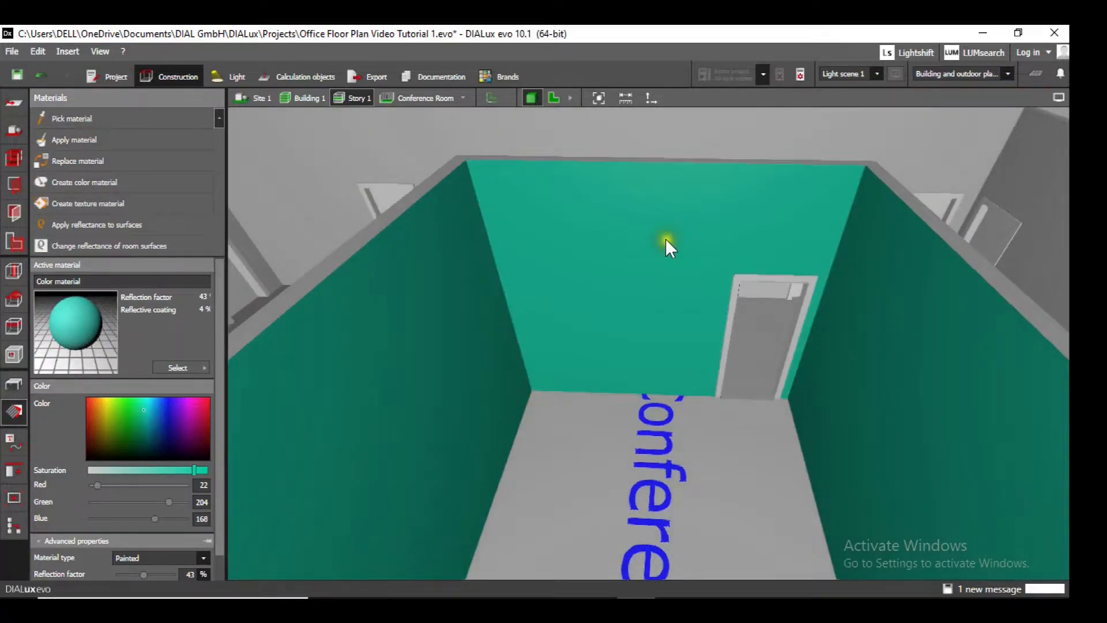
scroll(595, 282, down, 3)
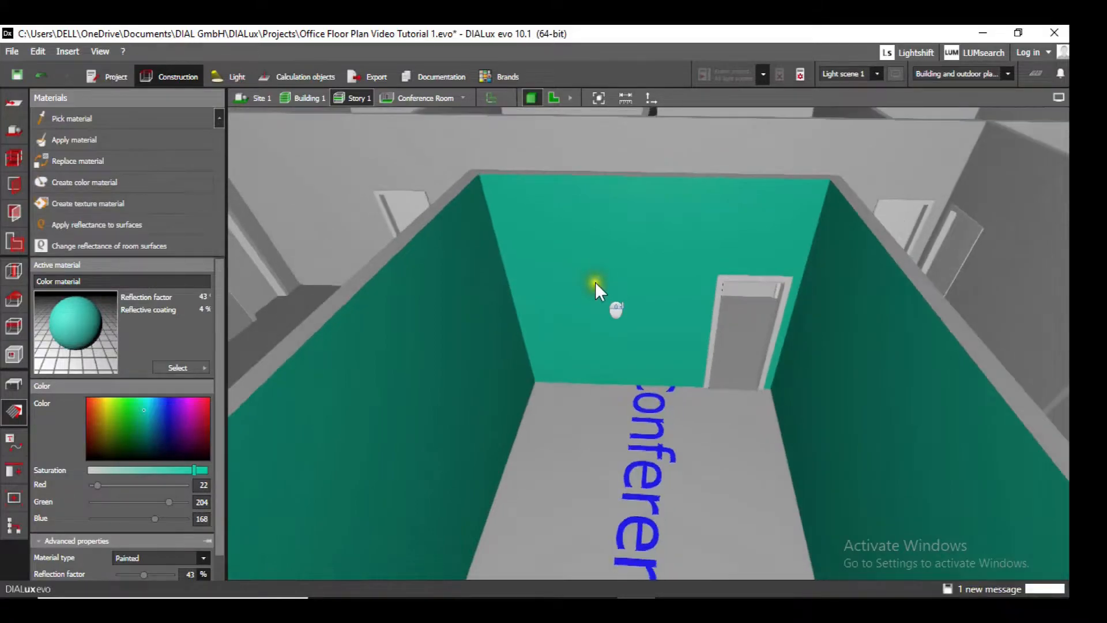
right_drag(596, 270, 619, 307)
scroll(618, 312, down, 4)
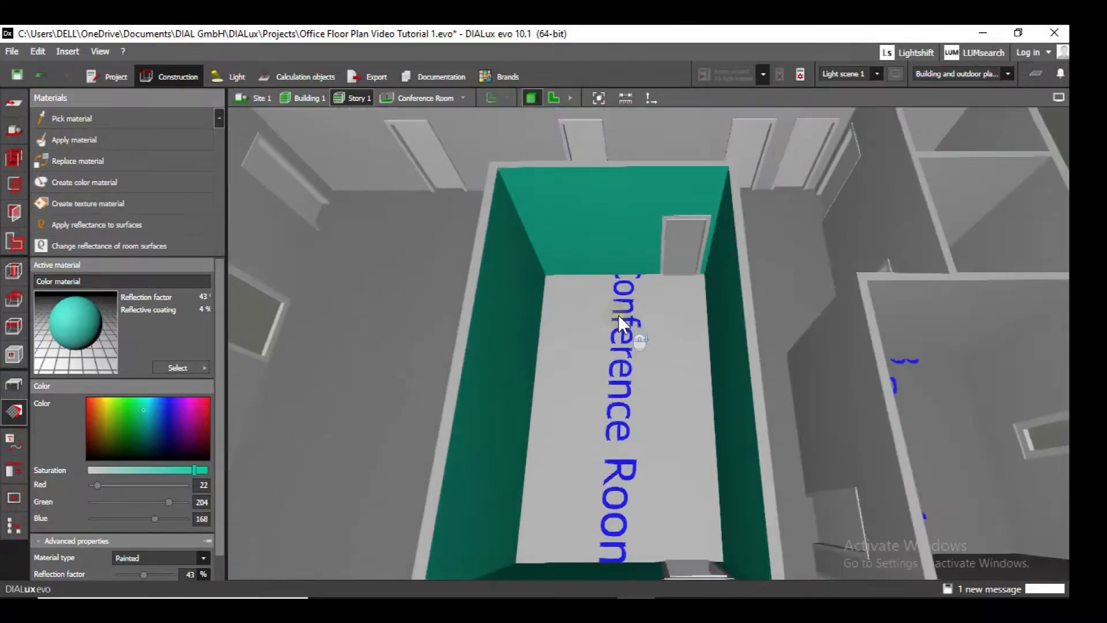
right_drag(528, 339, 652, 364)
scroll(652, 363, up, 5)
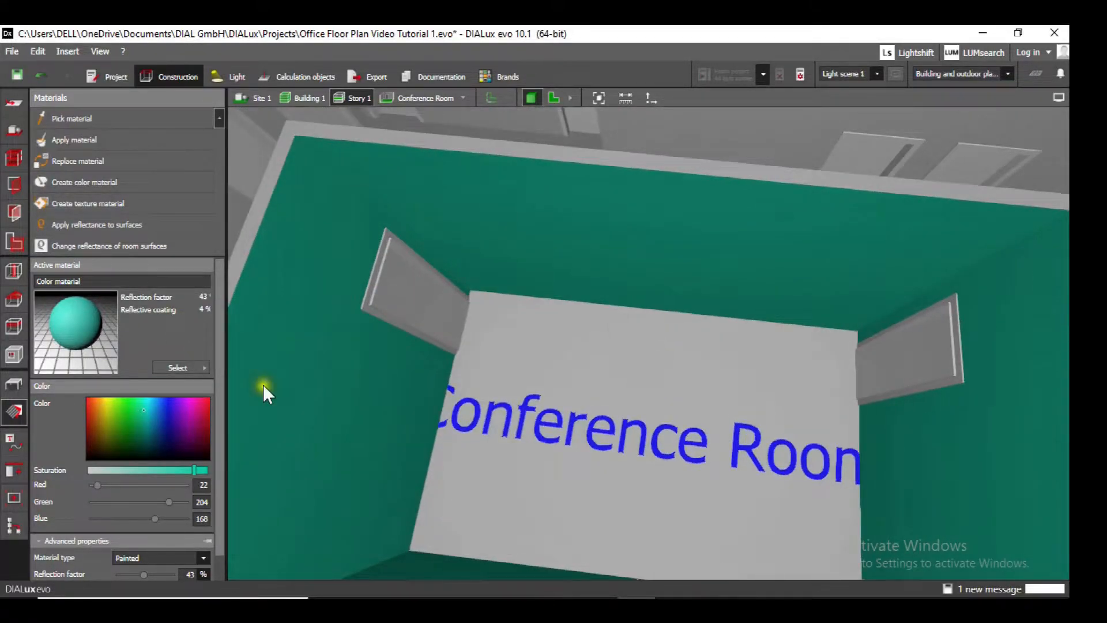
Open the DIALux evo color catalog and examine the violet, blue, green, grey, brown and black/white color groups.
click(211, 370)
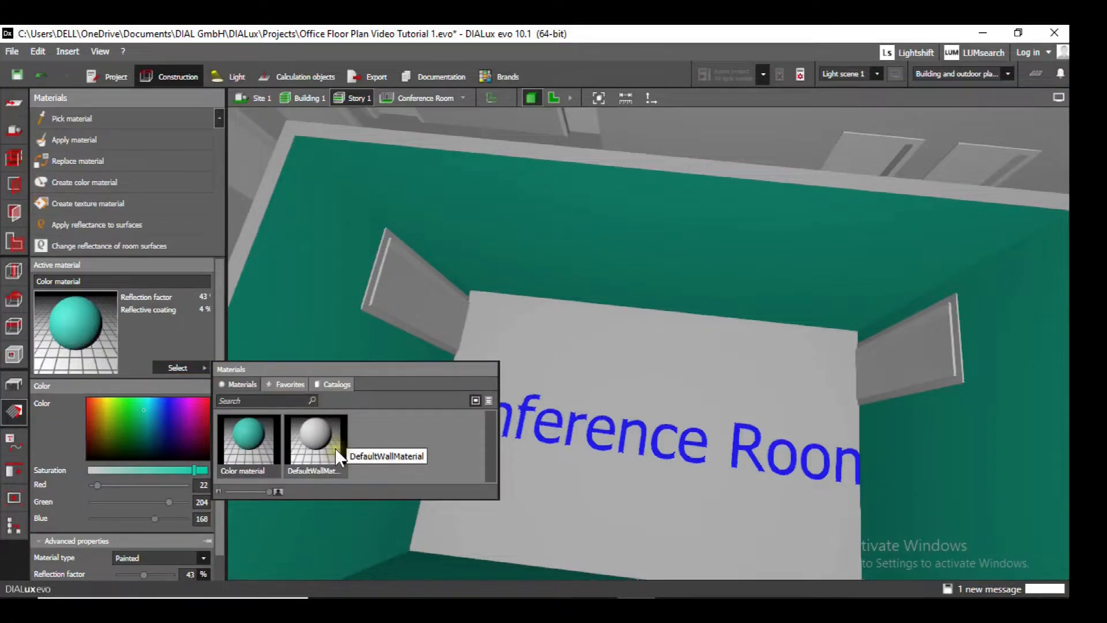
click(350, 385)
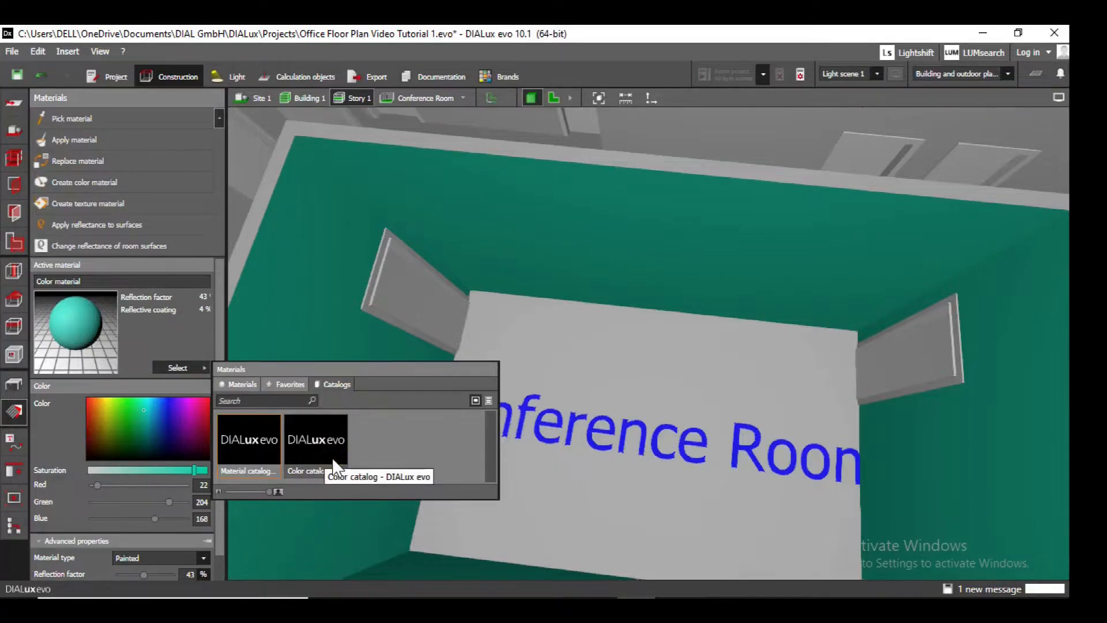
double_click(333, 460)
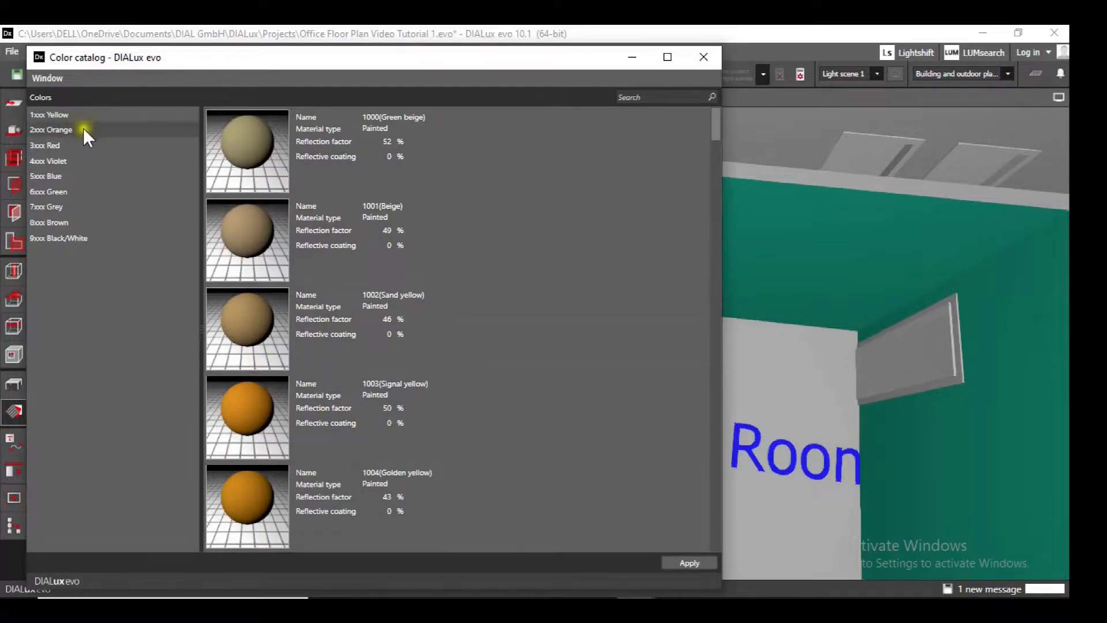
click(82, 159)
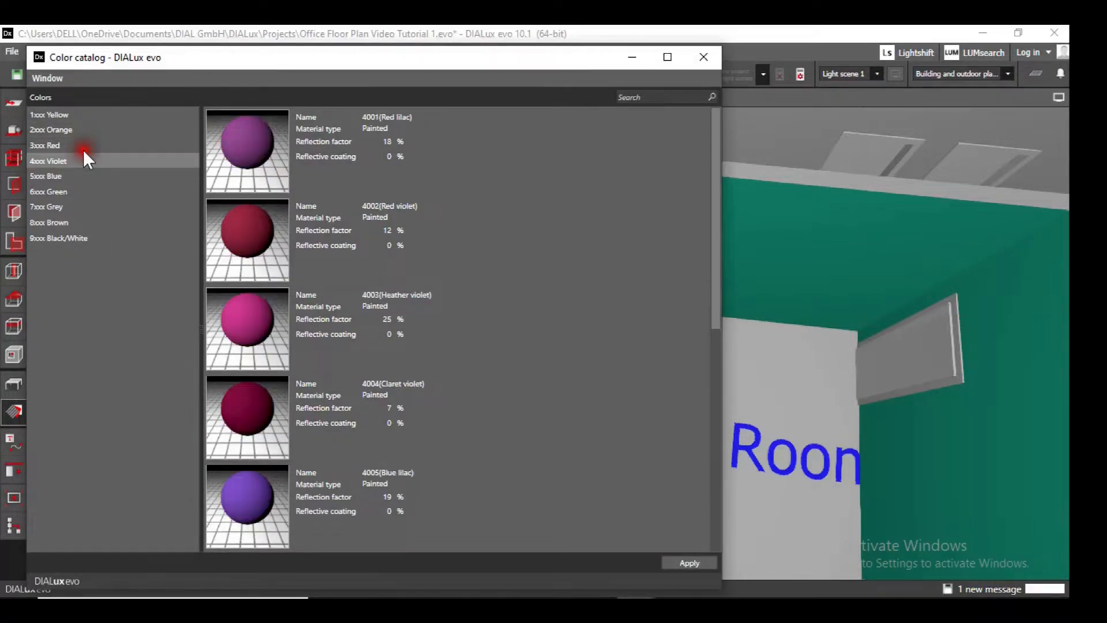
click(82, 170)
click(81, 186)
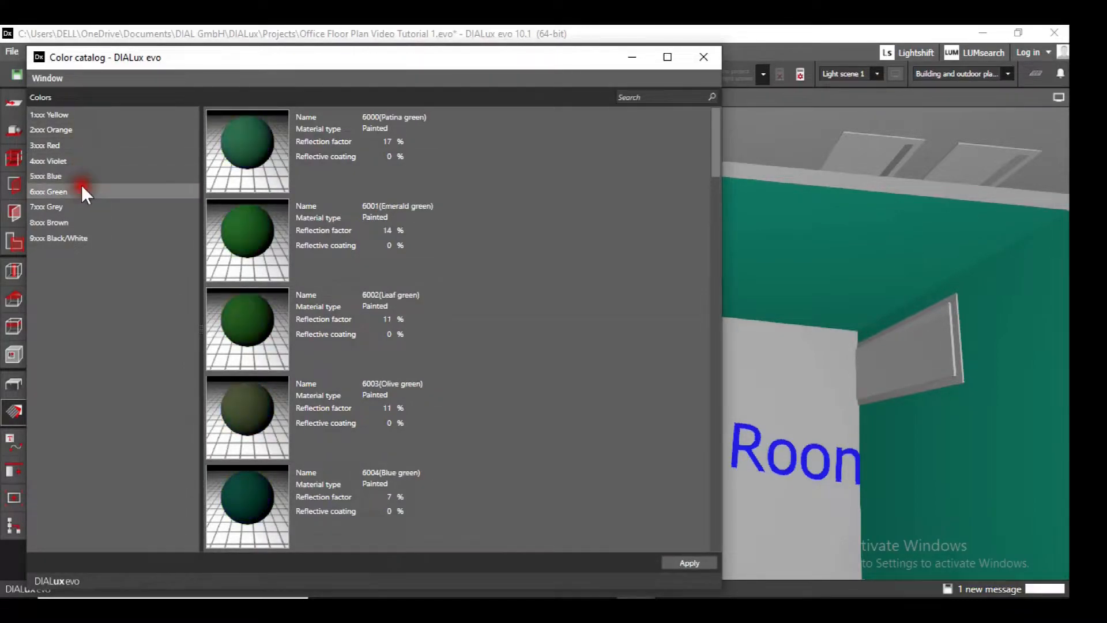
click(81, 206)
click(88, 223)
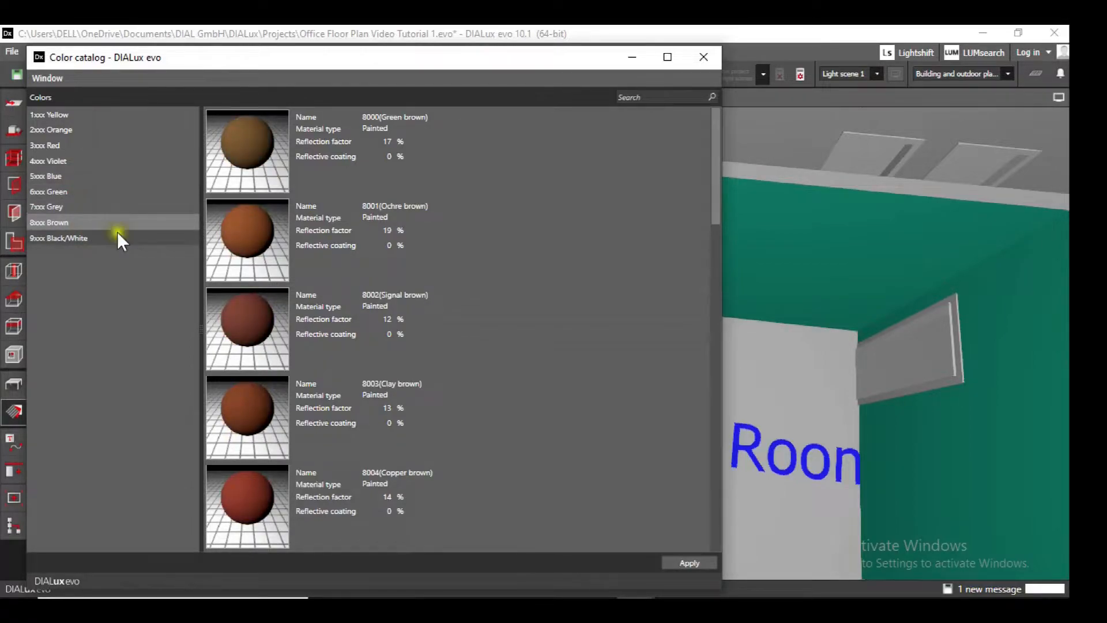
click(61, 237)
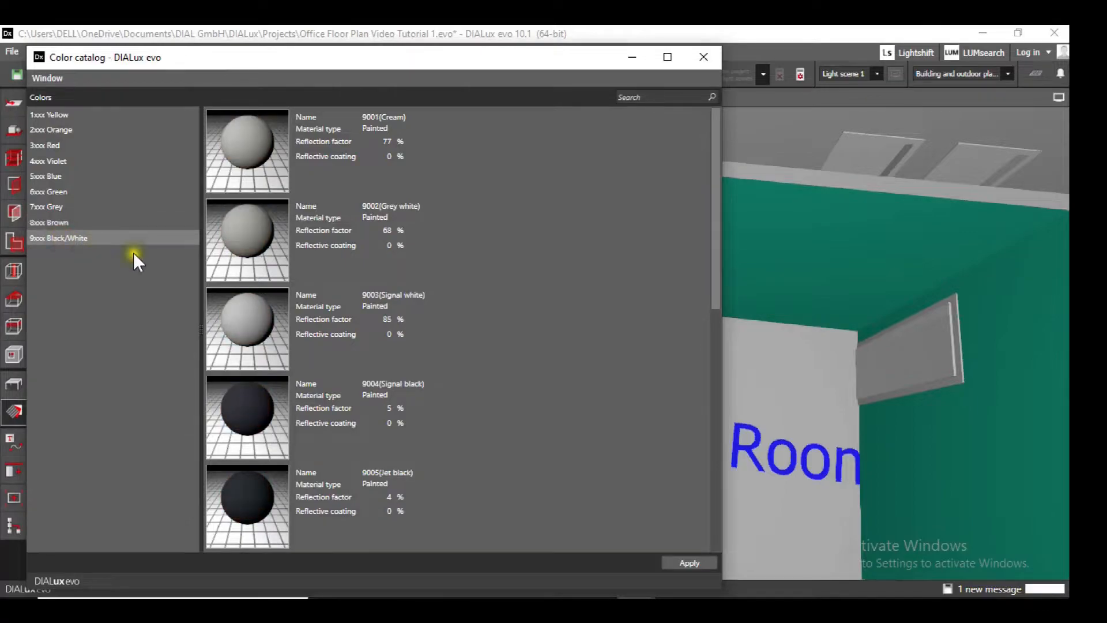
Search the color catalog's blue group for "ocean blue" and make 5020(Ocean blue) the active material.
click(62, 168)
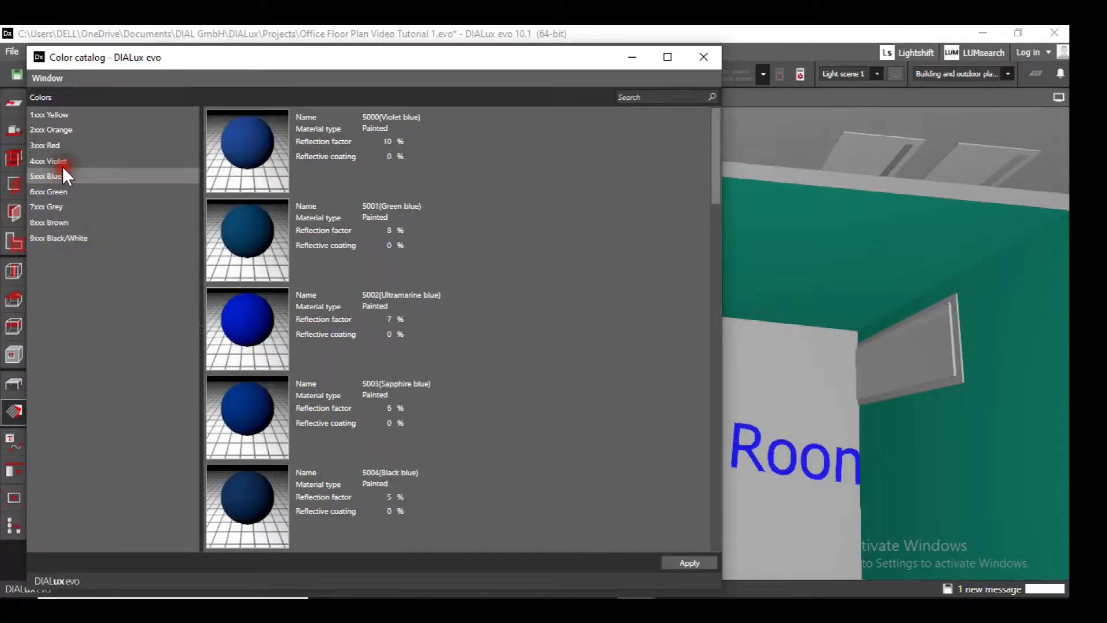
click(678, 90)
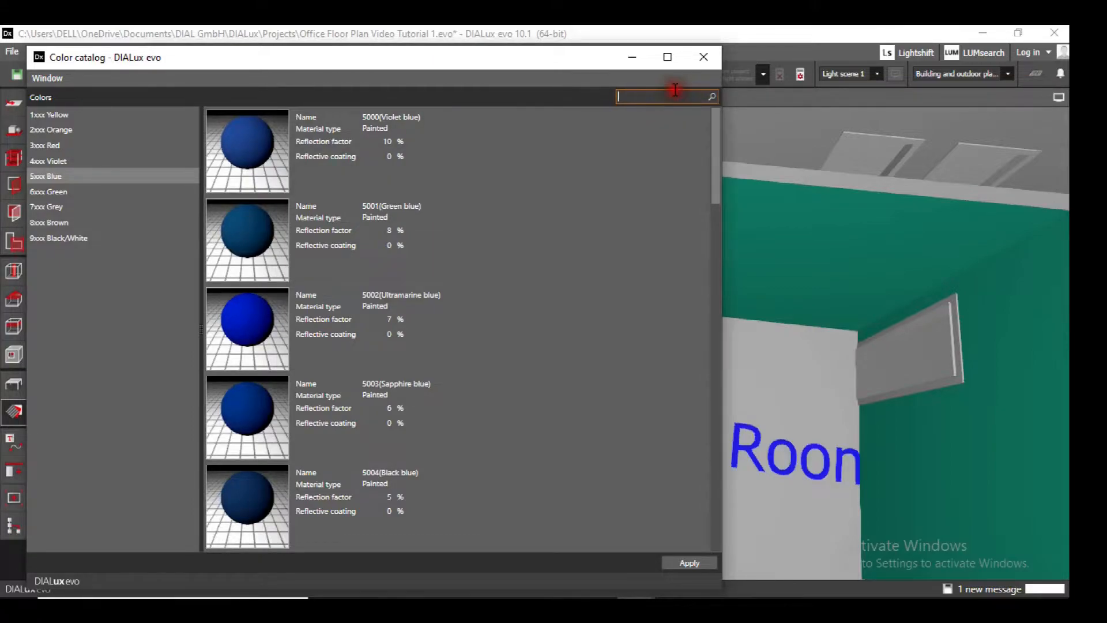
text(ocean blue)
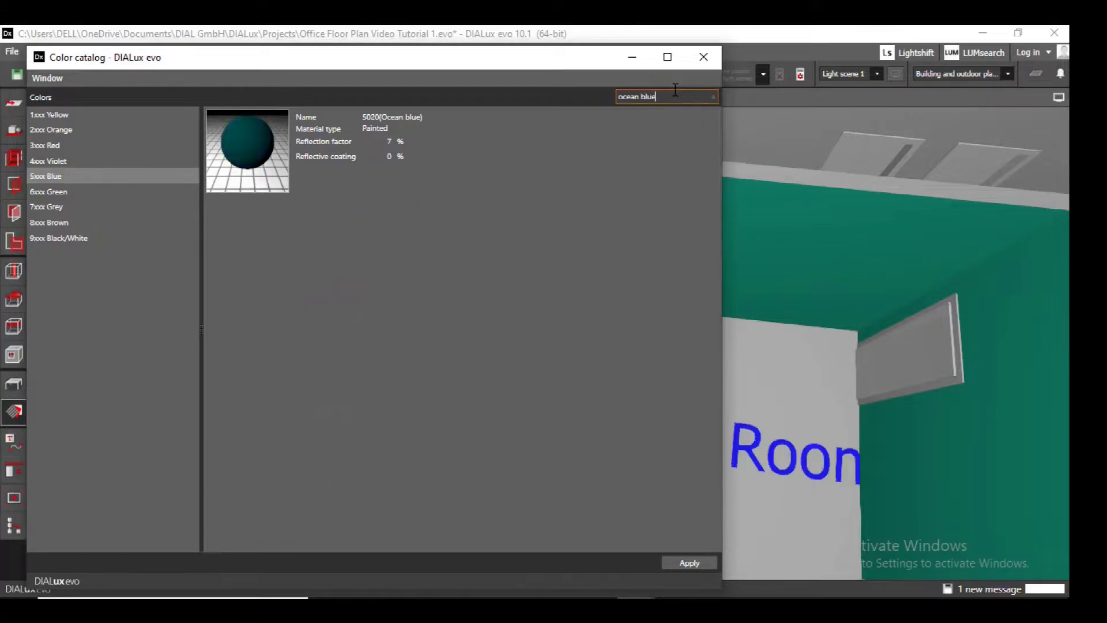
click(388, 138)
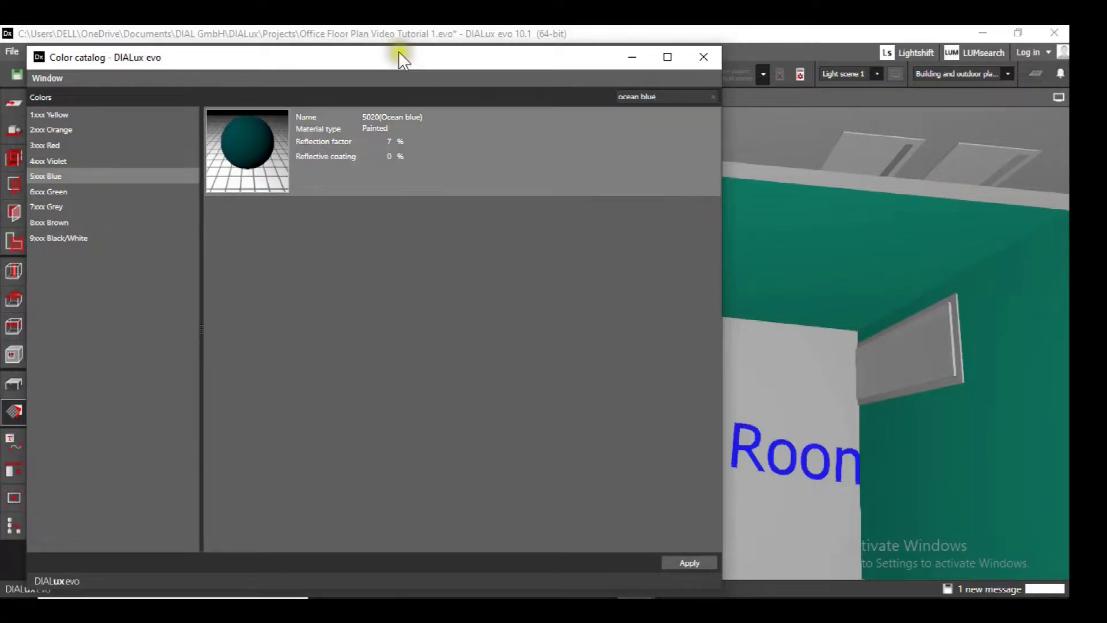
Bring the project window in front of the color catalog and maximize it.
click(310, 31)
drag(348, 25, 544, 41)
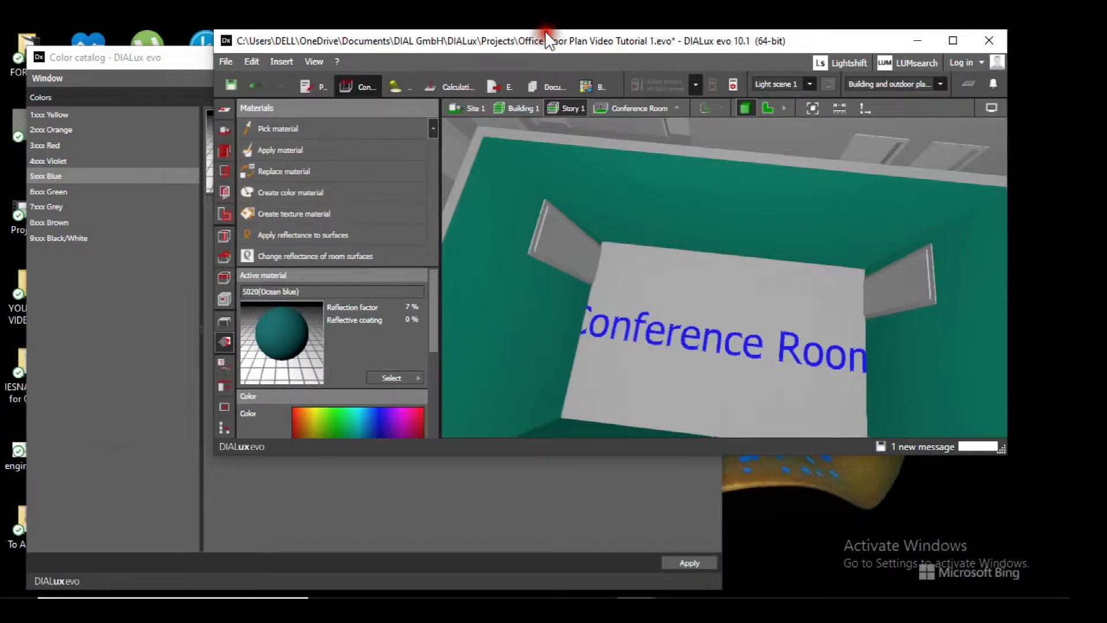
click(953, 41)
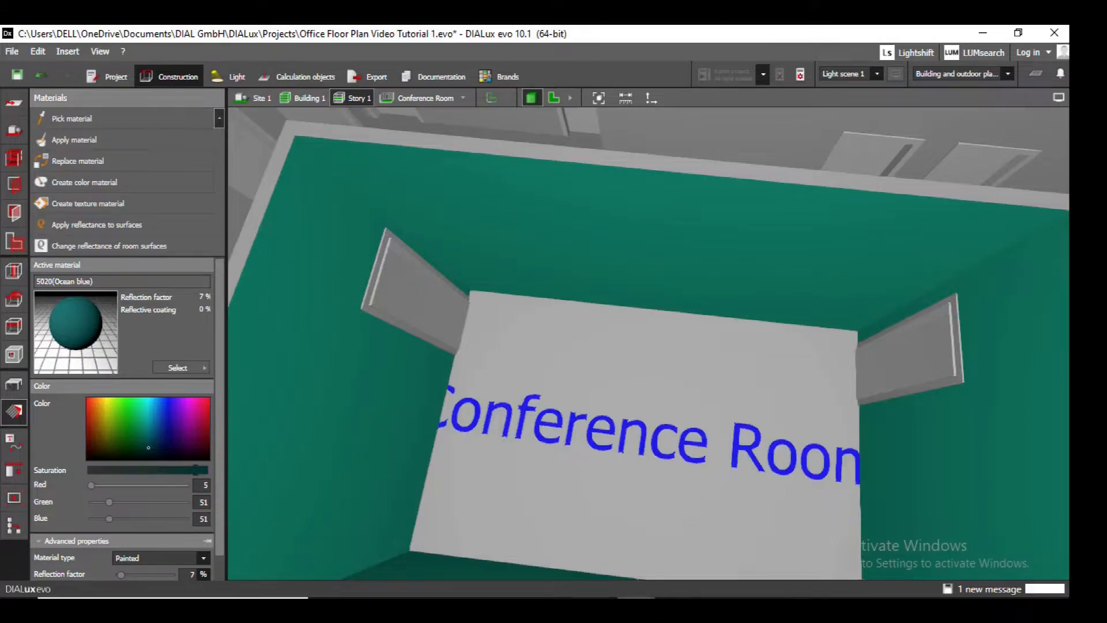
mouse_move(637, 598)
click(793, 497)
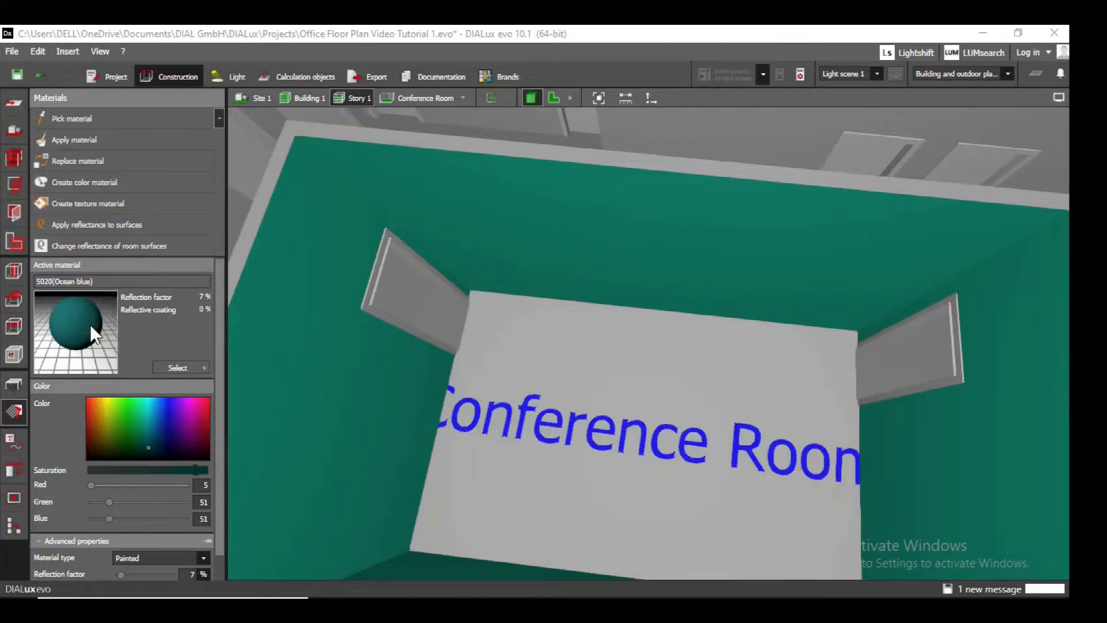
Apply the 5020(Ocean blue) material to one long wall of the conference room and to the adjacent short wall with the door.
click(88, 135)
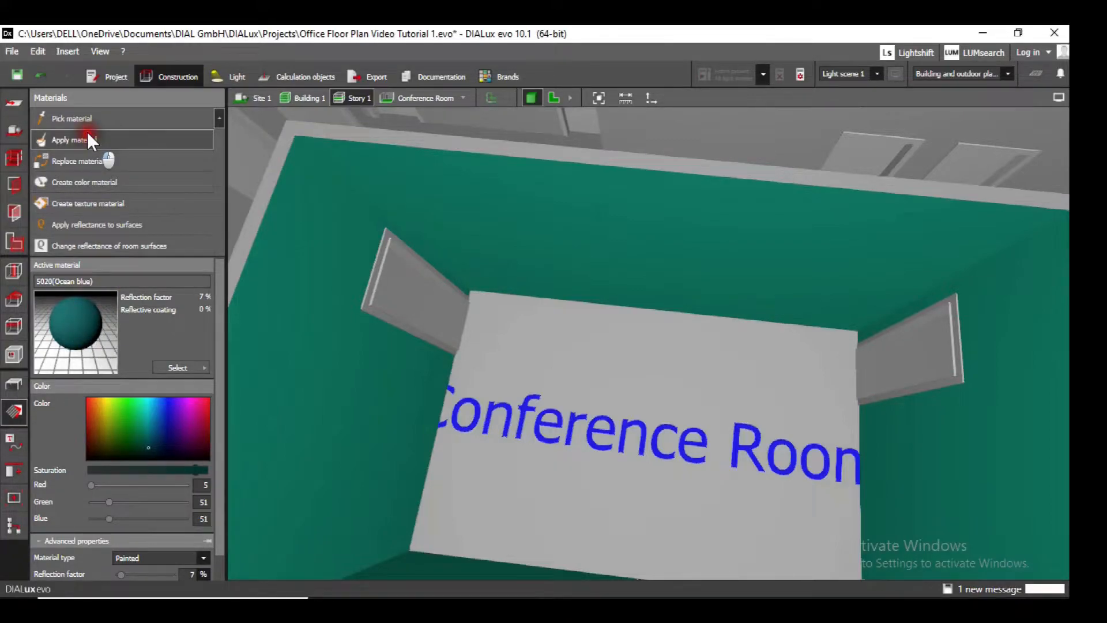
click(620, 230)
right_drag(620, 229, 609, 487)
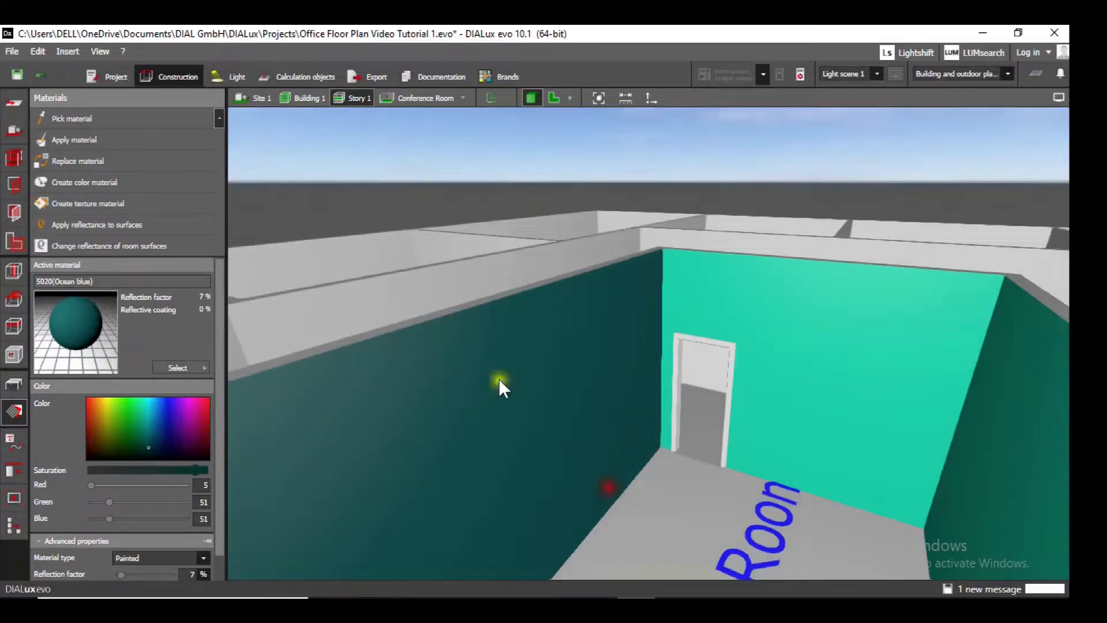
click(79, 139)
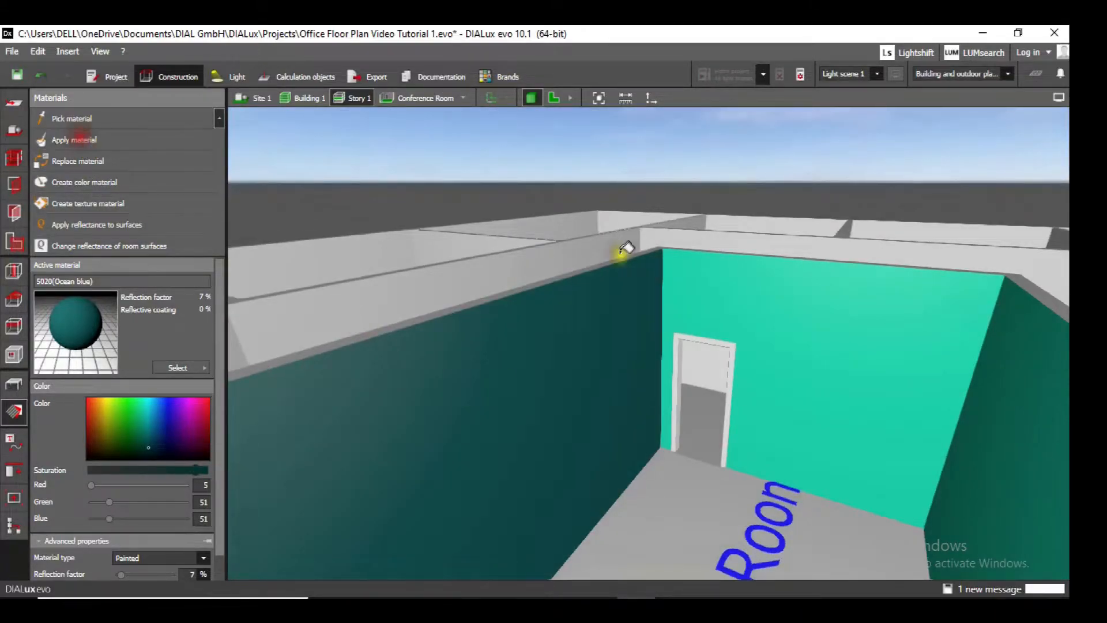
click(813, 301)
Apply the 5020(Ocean blue) material to the conference room's opposite long wall and the remaining short wall with the door.
right_drag(655, 423, 794, 441)
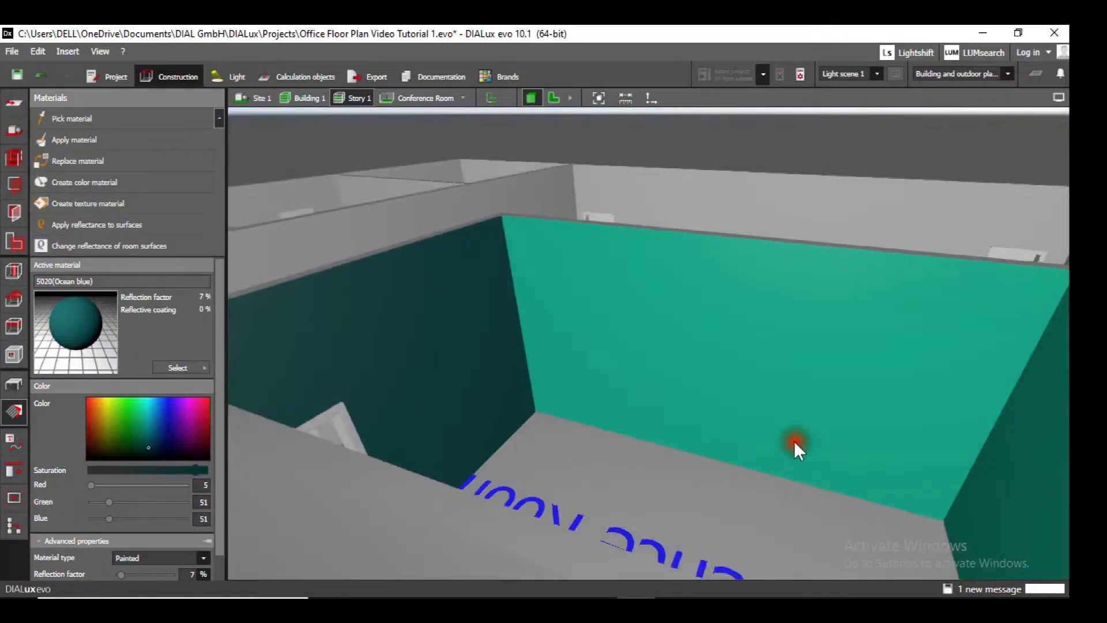
click(66, 135)
click(807, 312)
right_drag(712, 355, 836, 375)
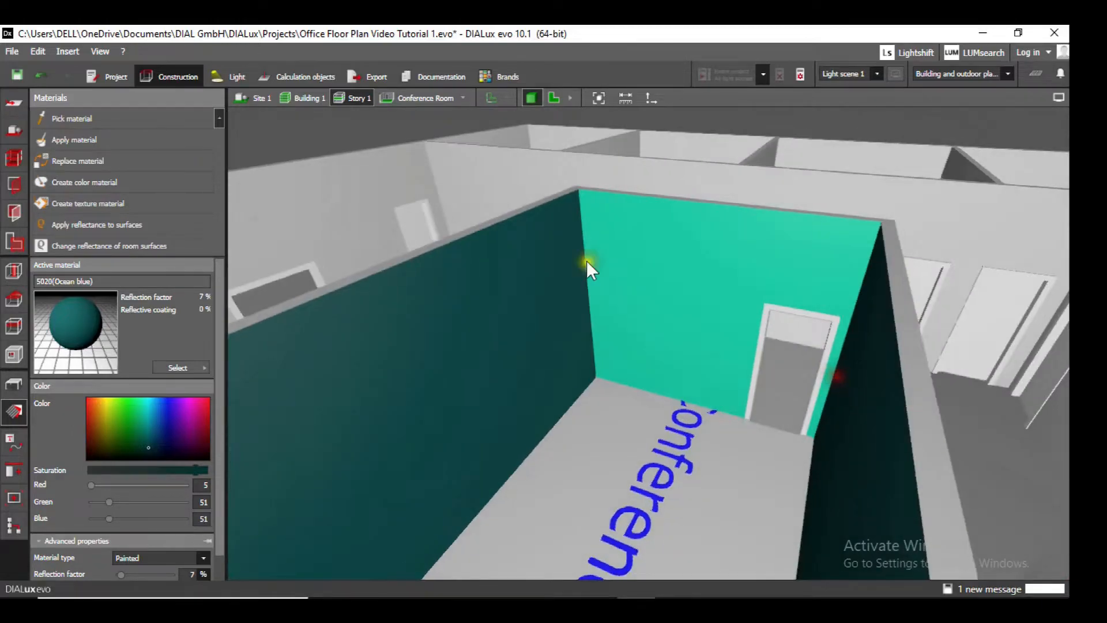
click(112, 139)
click(767, 271)
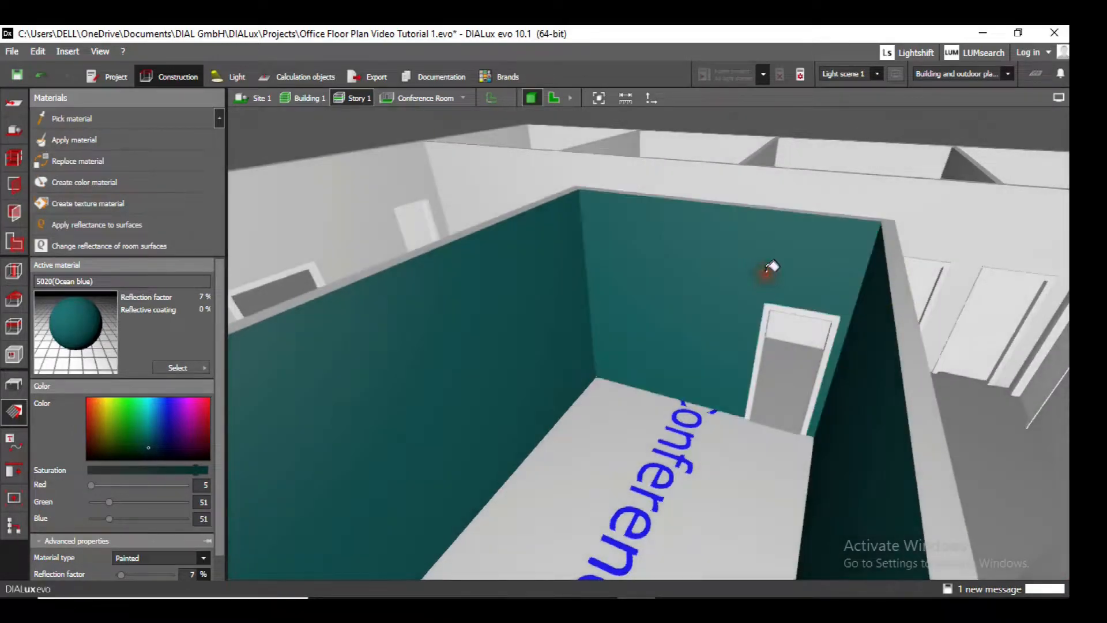
Examine the conference room's recolored walls from several angles and inspect the floor from above.
scroll(731, 475, down, 3)
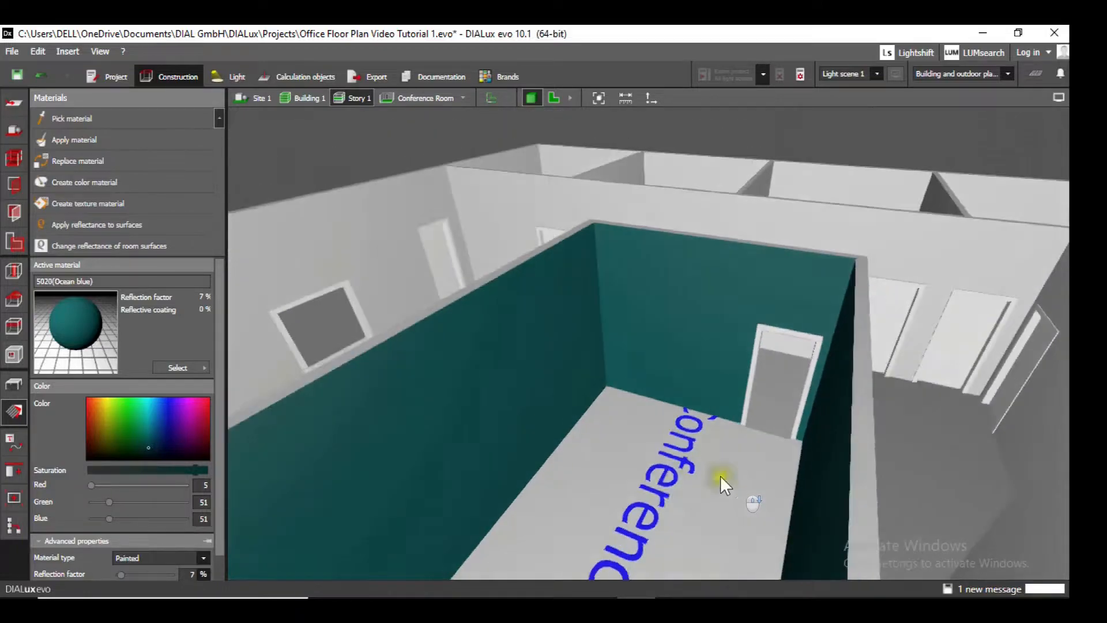
middle_drag(684, 488, 870, 392)
right_drag(712, 395, 773, 400)
middle_drag(773, 400, 688, 312)
right_drag(663, 335, 760, 272)
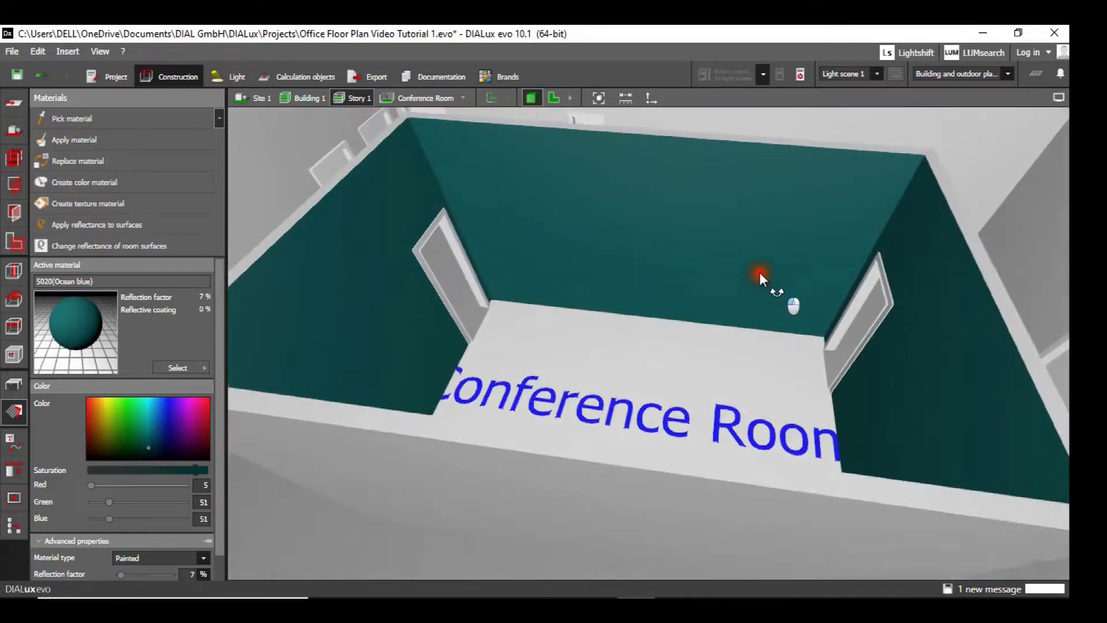
scroll(658, 236, up, 2)
scroll(658, 240, up, 2)
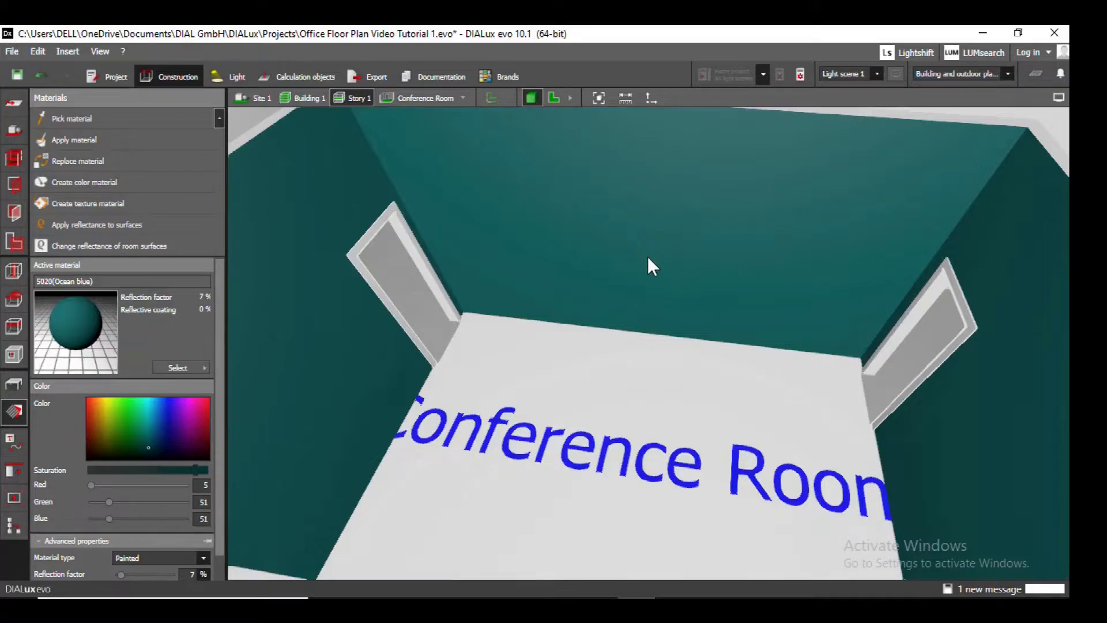
right_drag(632, 320, 632, 328)
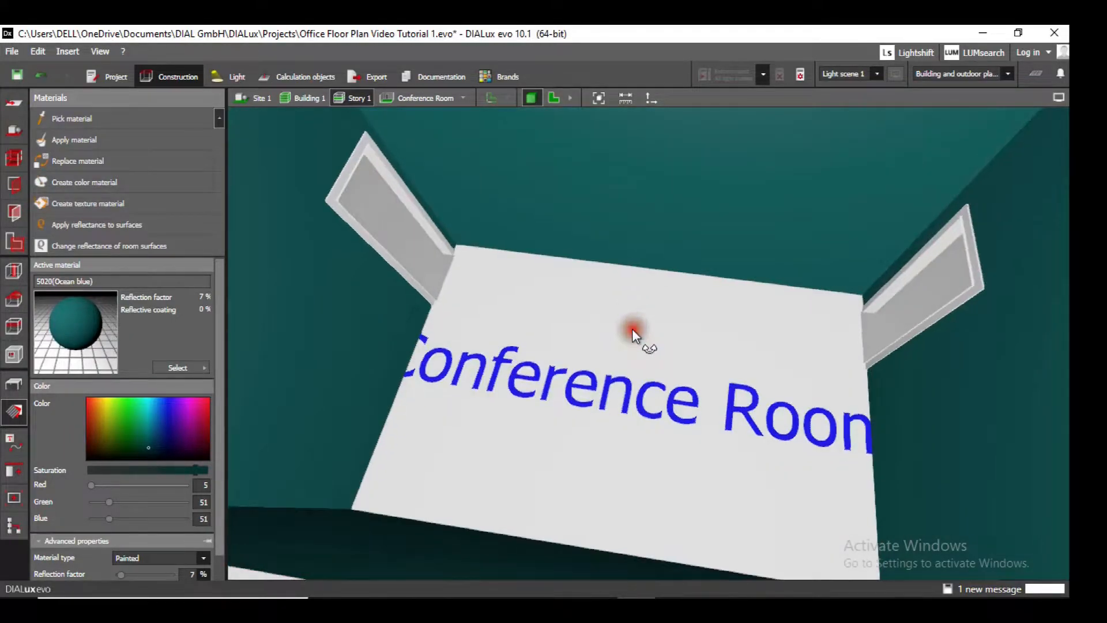
scroll(657, 375, up, 2)
scroll(662, 384, up, 3)
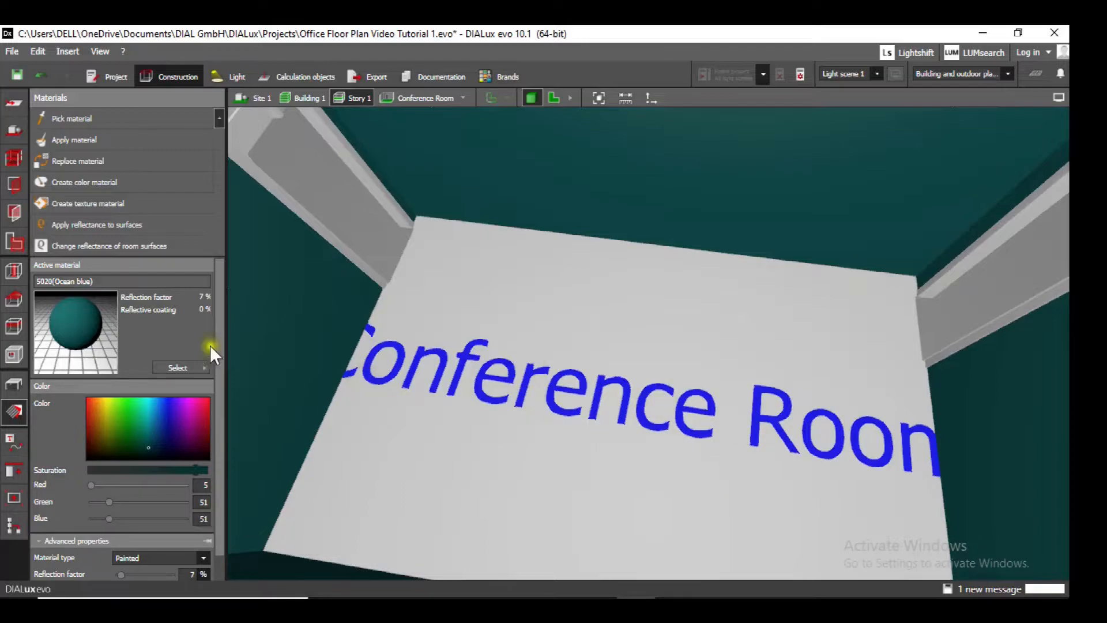
Open the DIALux evo material catalog and examine its full list of textures.
click(211, 369)
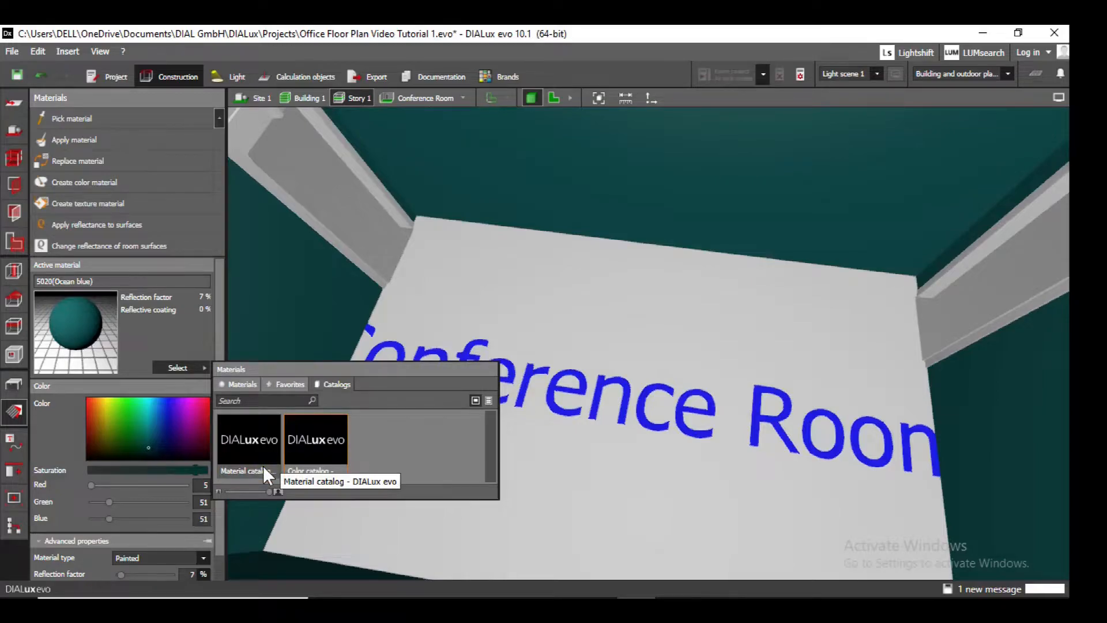
click(263, 439)
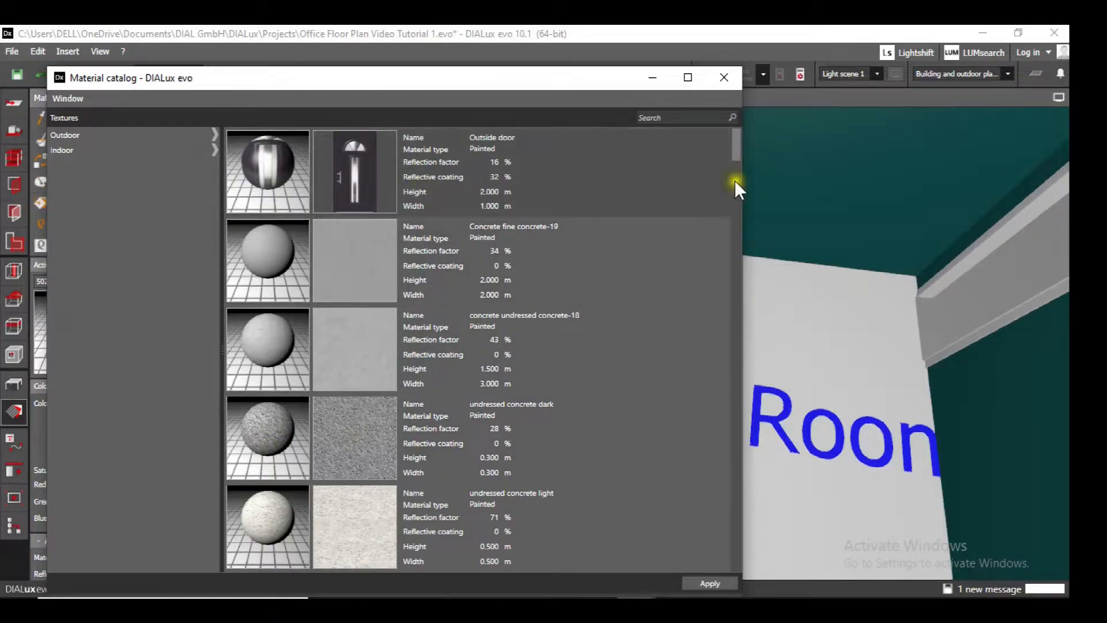
scroll(762, 148, down, 4)
scroll(763, 168, down, 4)
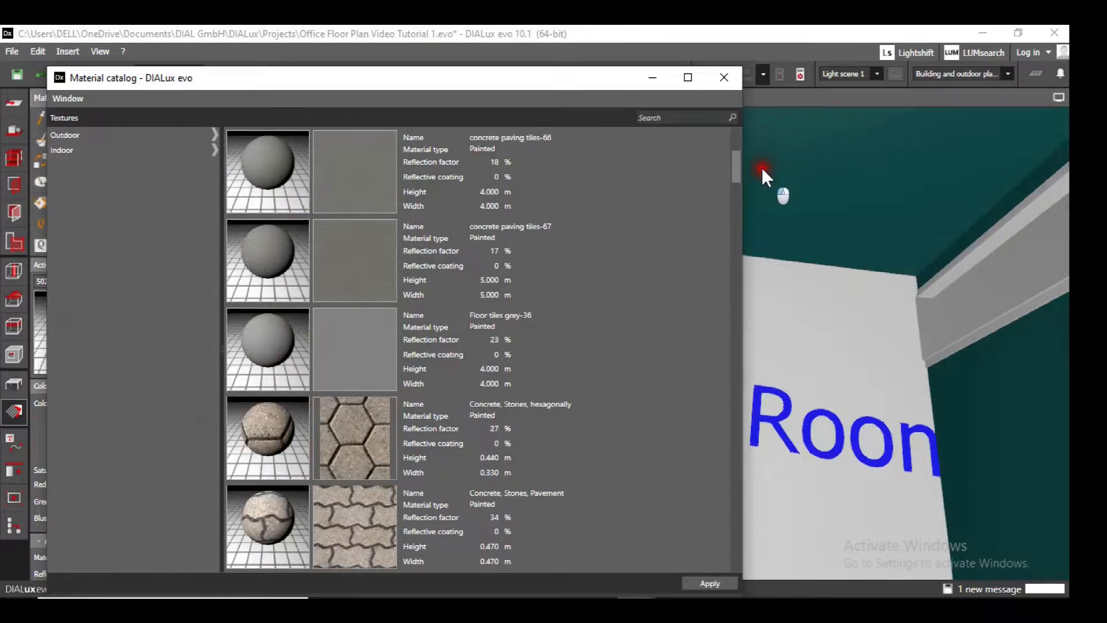
scroll(762, 167, down, 15)
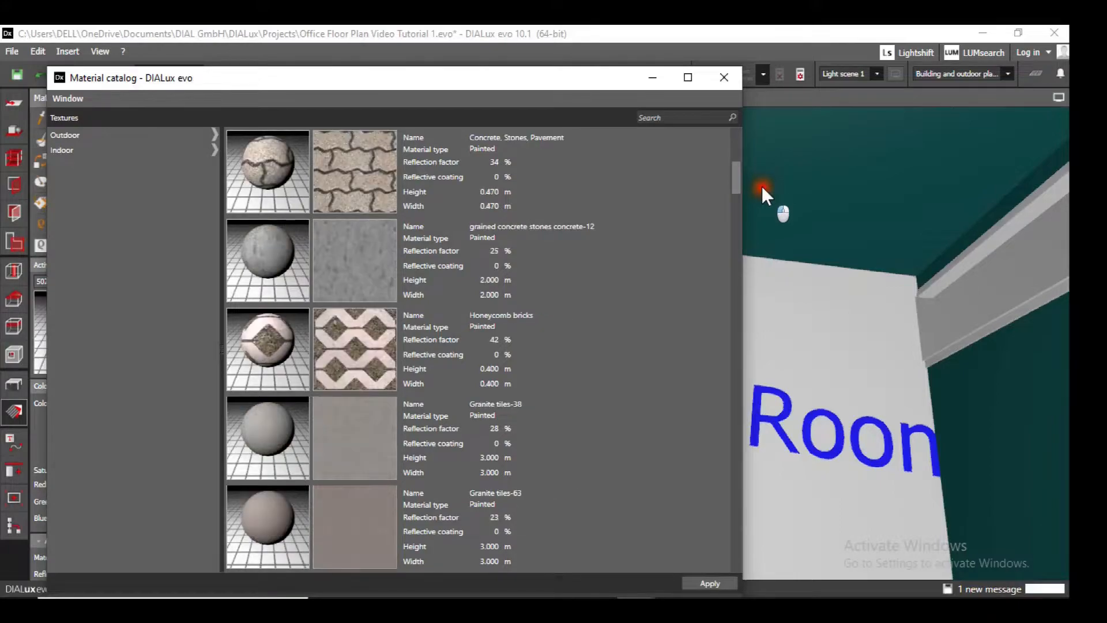
scroll(762, 230, down, 4)
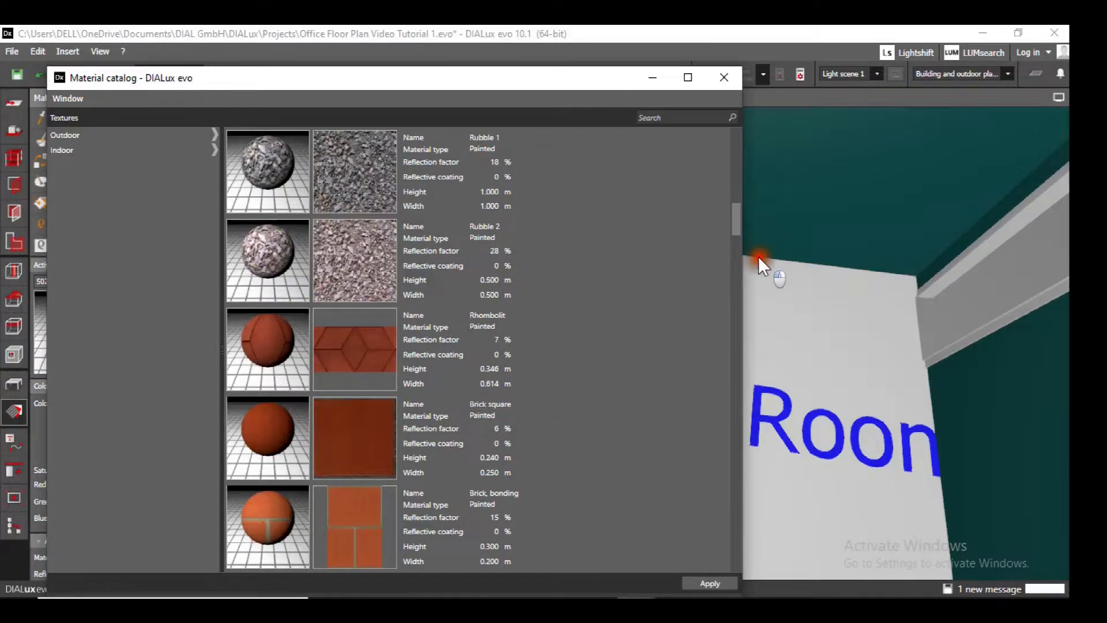
scroll(758, 266, down, 6)
scroll(757, 288, down, 4)
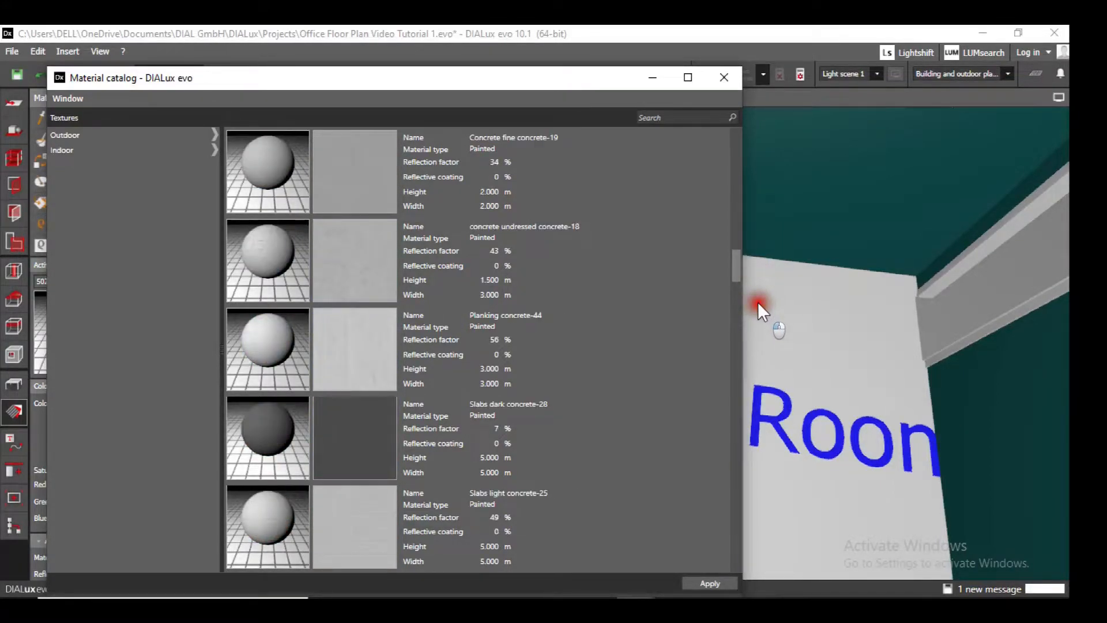
scroll(763, 270, up, 5)
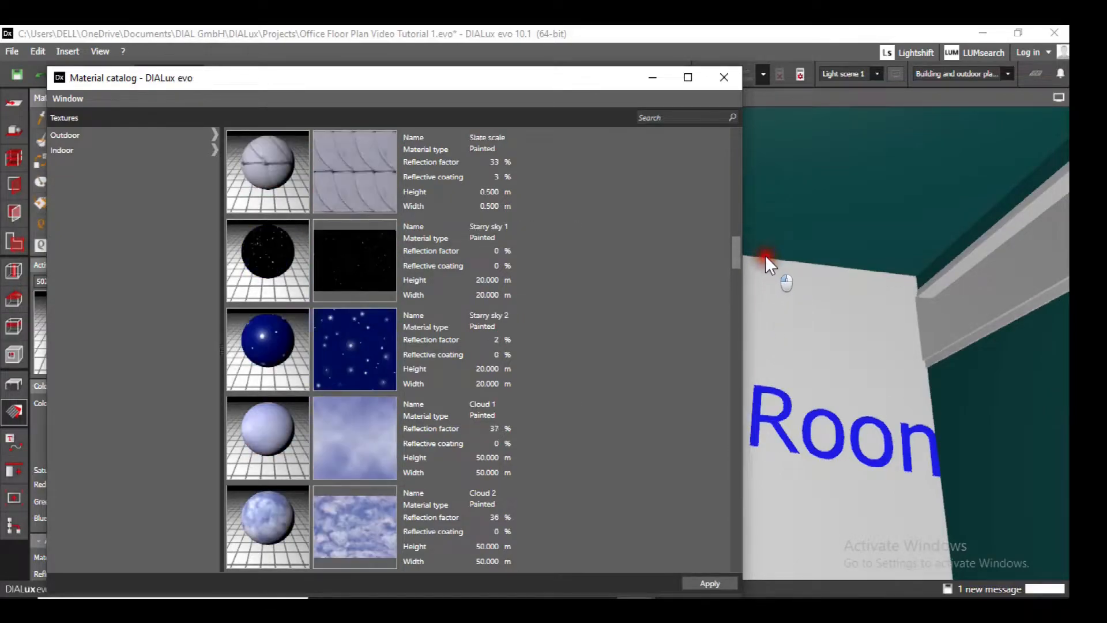
scroll(766, 242, up, 10)
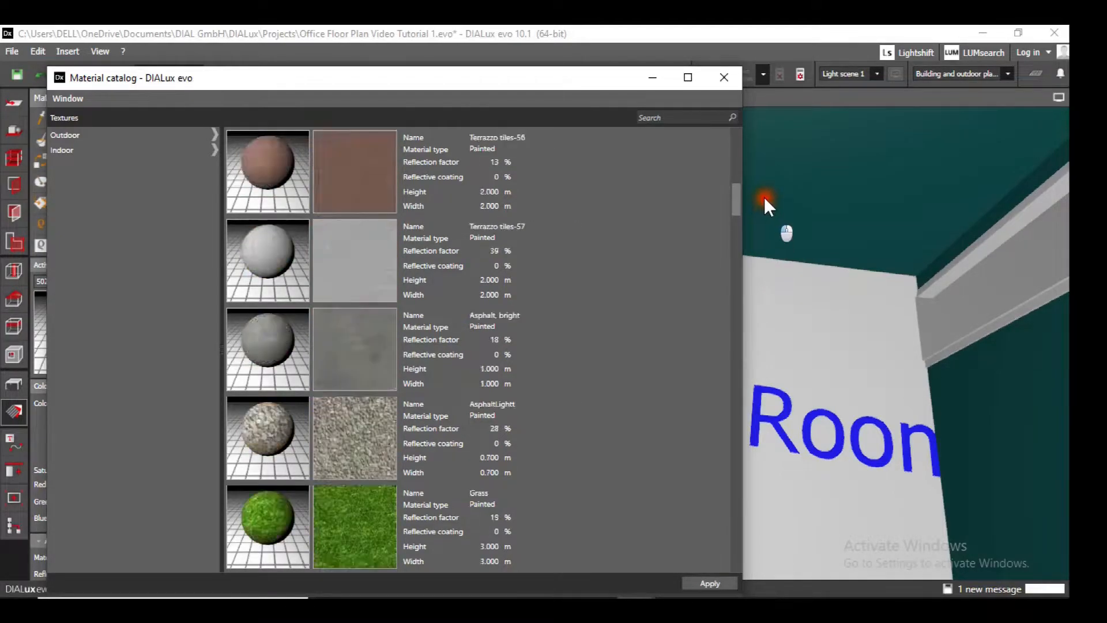
scroll(762, 157, up, 5)
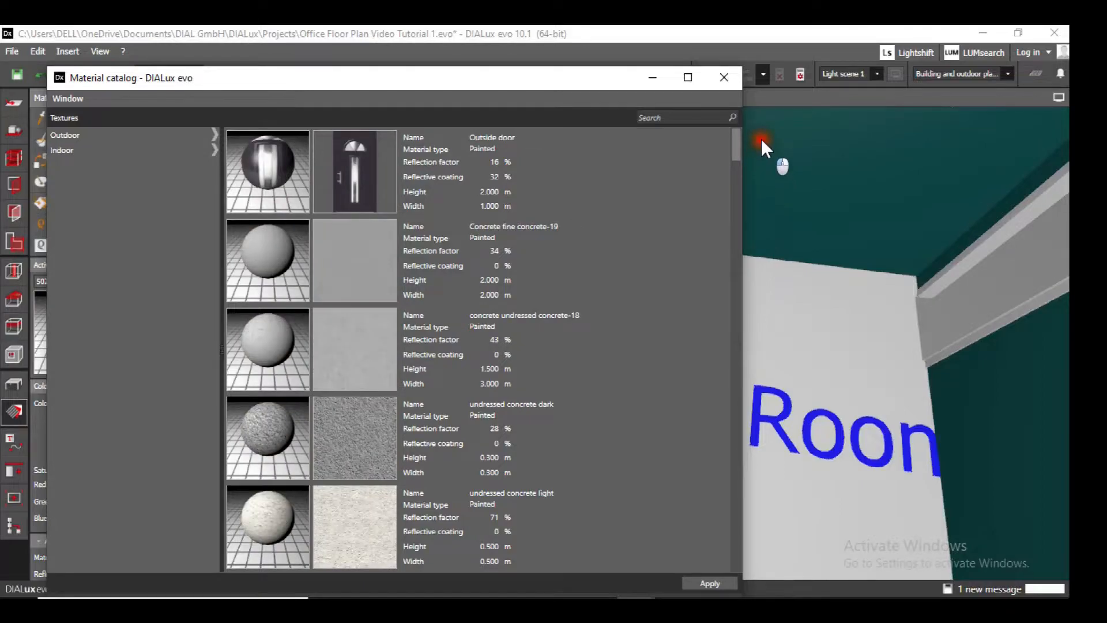
Make Oak wood-22 from the indoor wood floor textures the active material and close the material catalog.
click(68, 148)
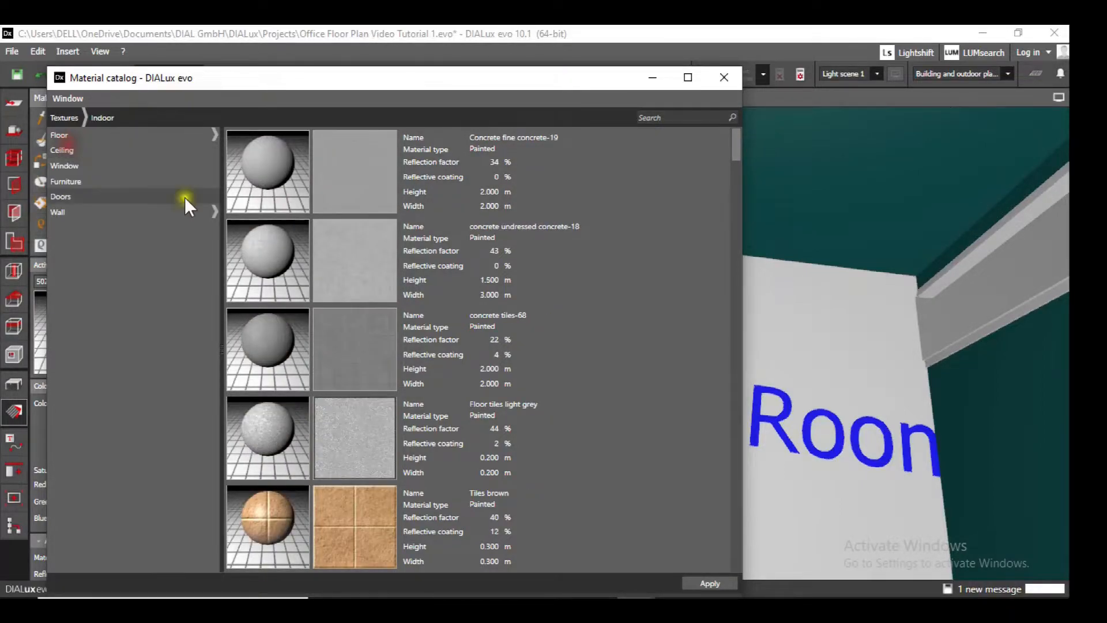
click(84, 130)
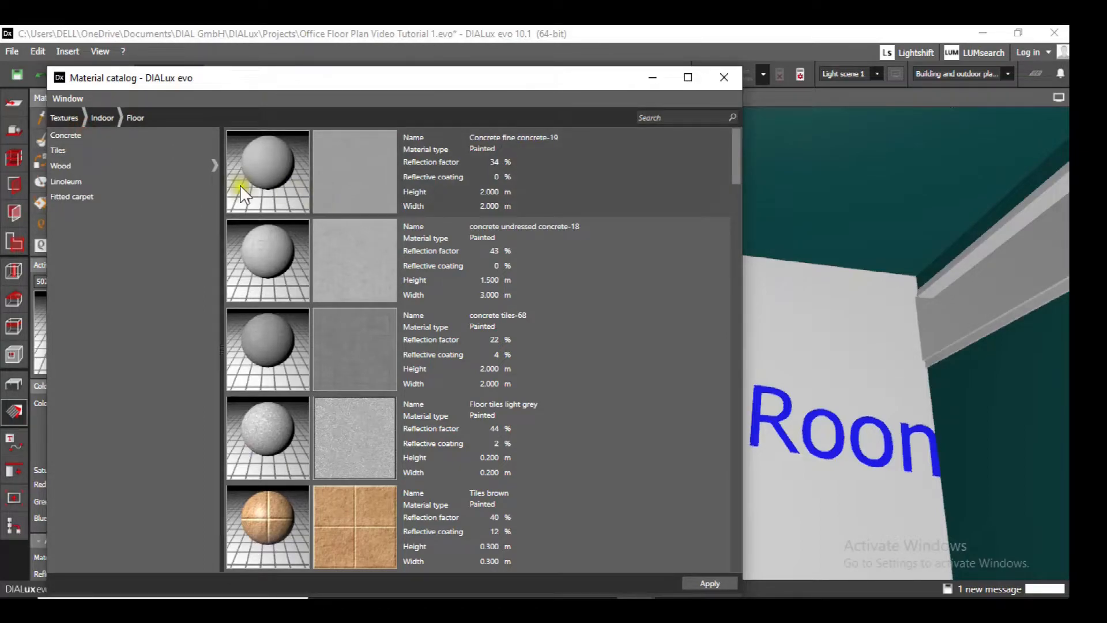
click(119, 161)
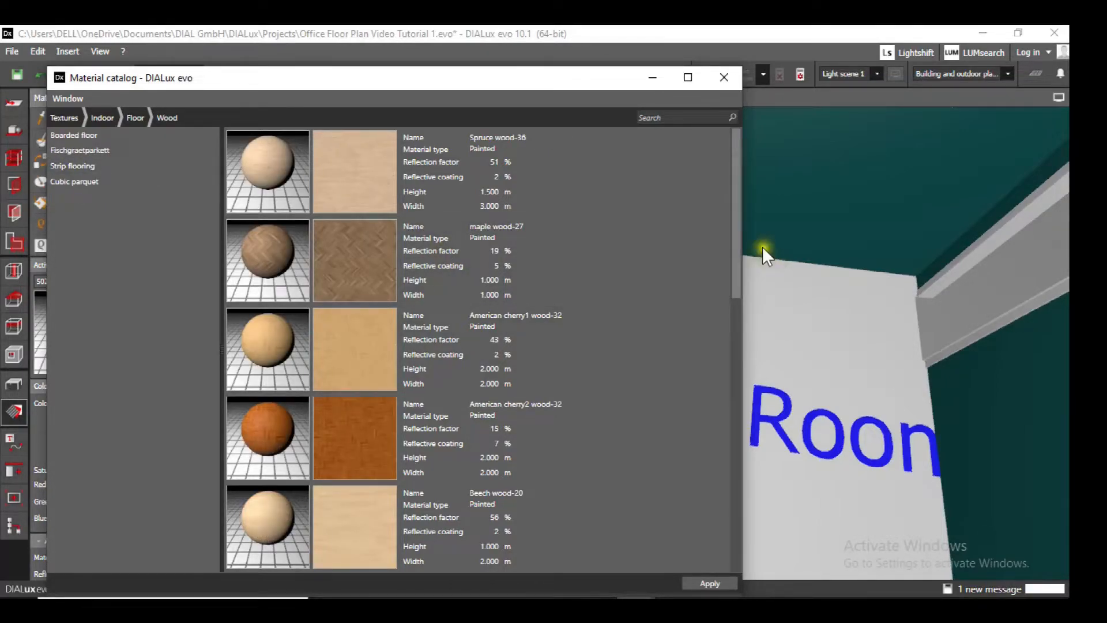
scroll(759, 293, down, 2)
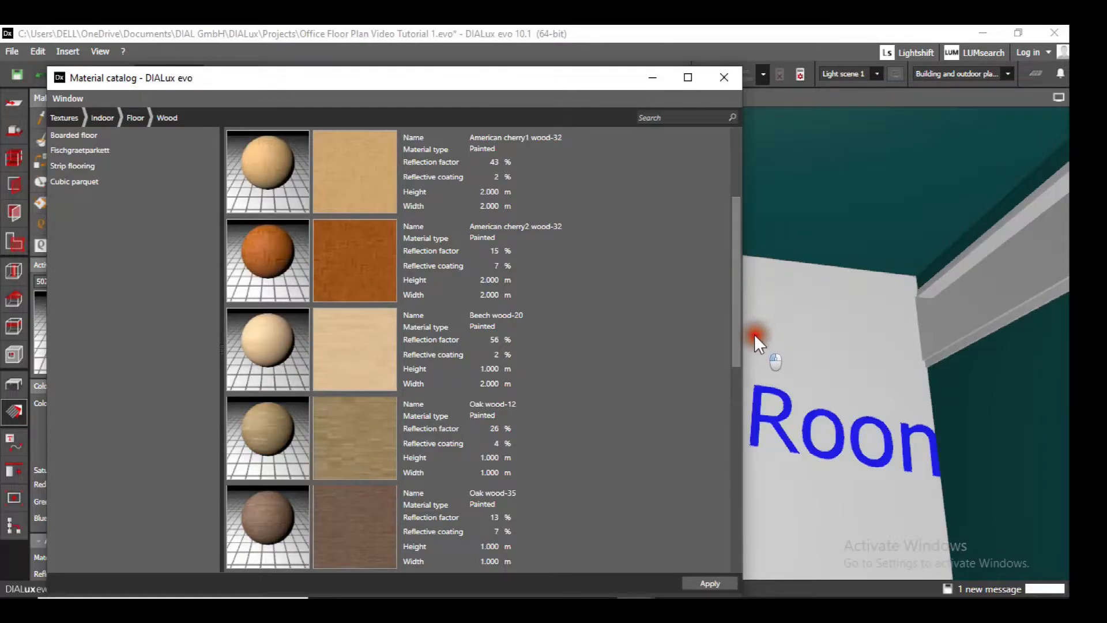
scroll(755, 340, down, 2)
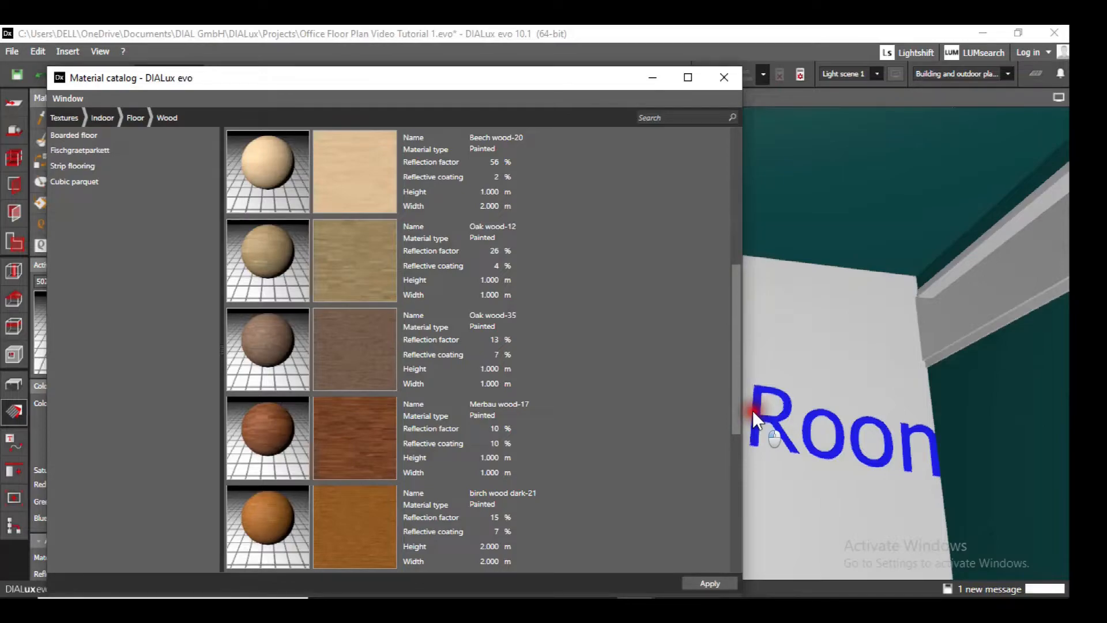
drag(753, 410, 752, 498)
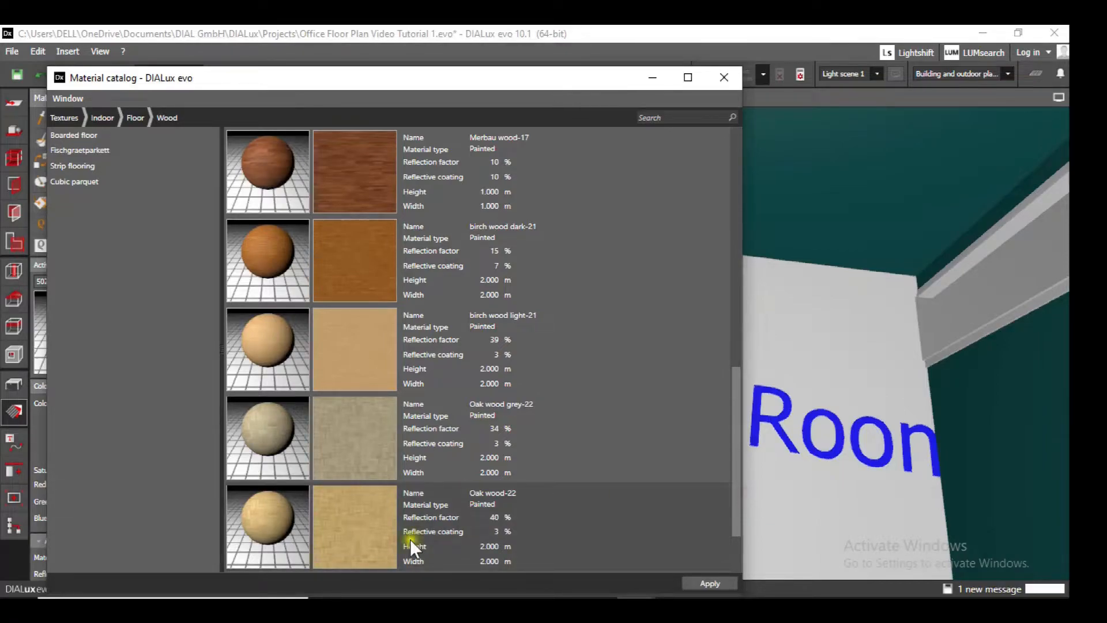
click(458, 509)
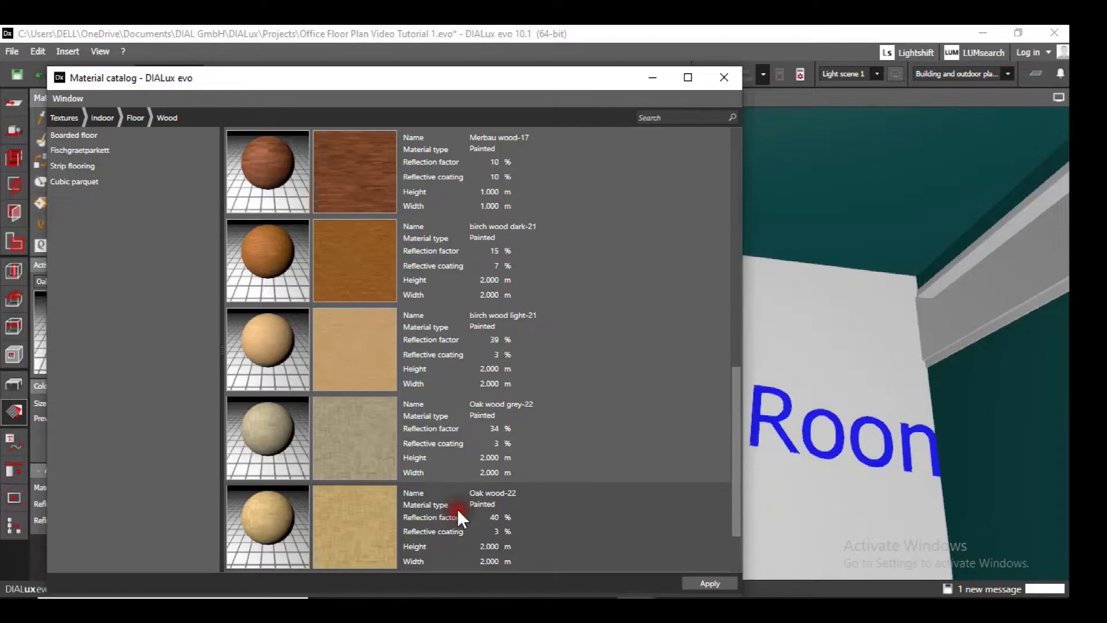
click(724, 77)
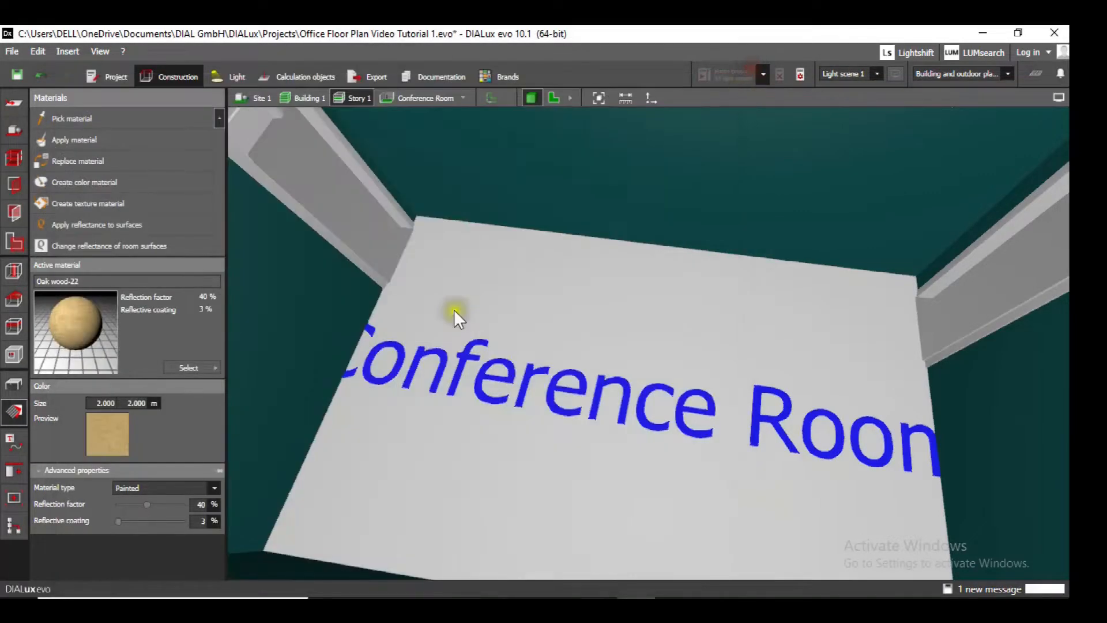
Apply the Oak wood-22 material to the conference room's floor.
click(61, 140)
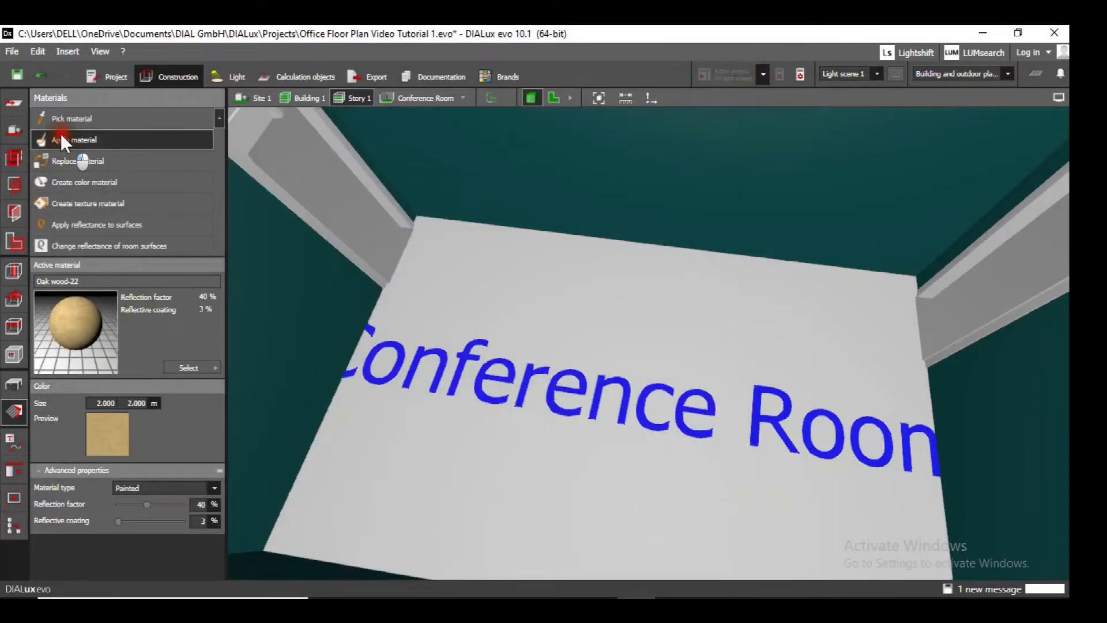
click(640, 505)
scroll(656, 498, up, 5)
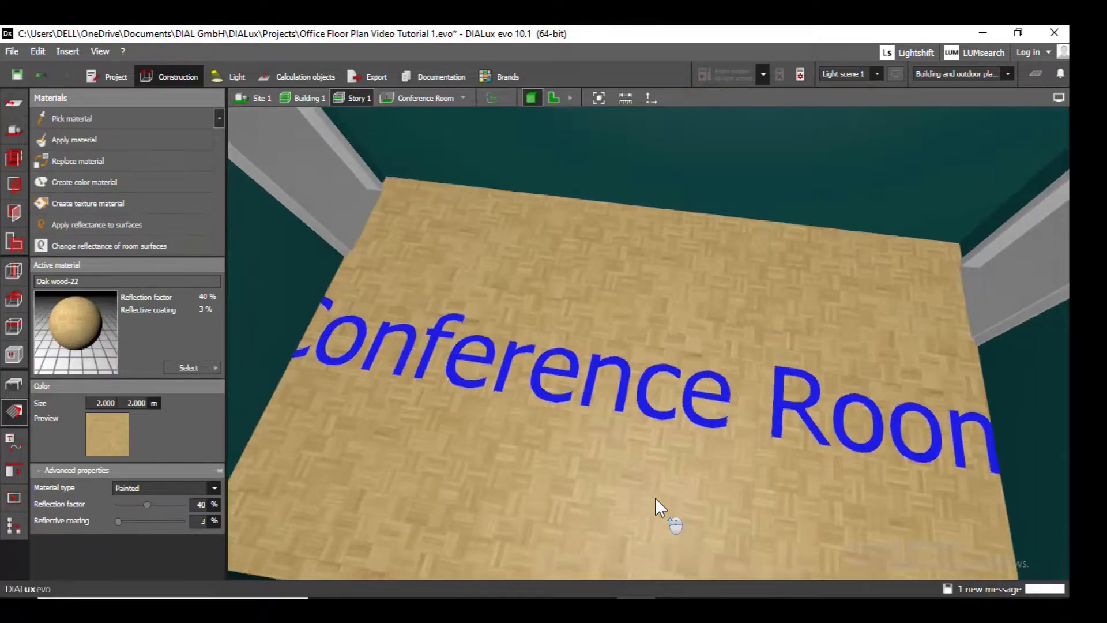
Examine the conference room's wood floor and recolored walls up close, from outside and from above.
drag(514, 436, 392, 323)
drag(552, 513, 601, 535)
scroll(601, 535, down, 5)
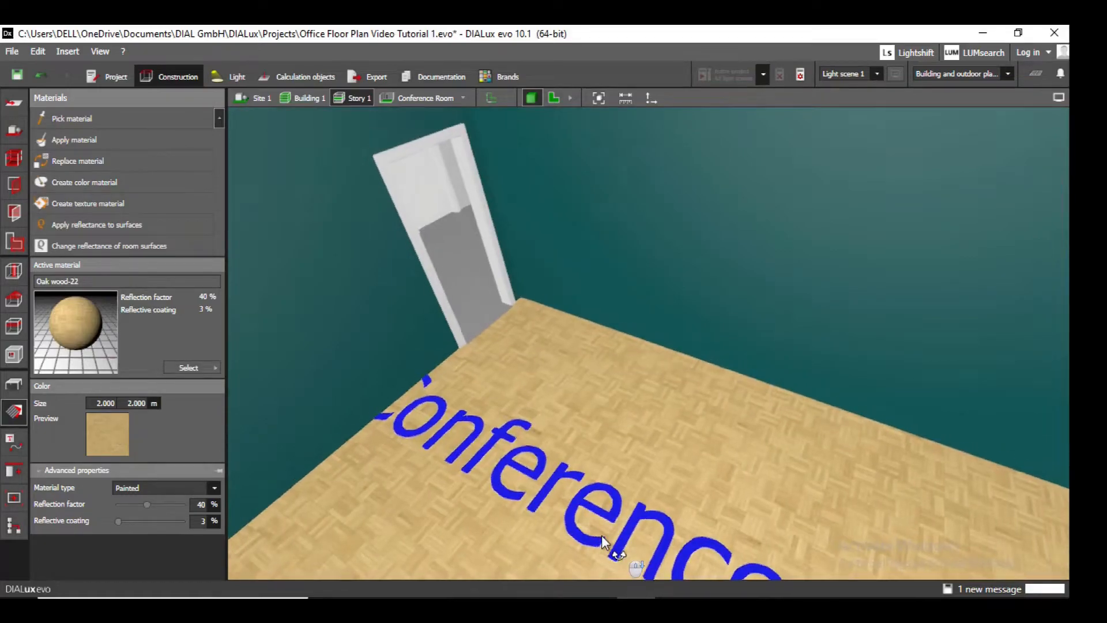
scroll(601, 535, down, 5)
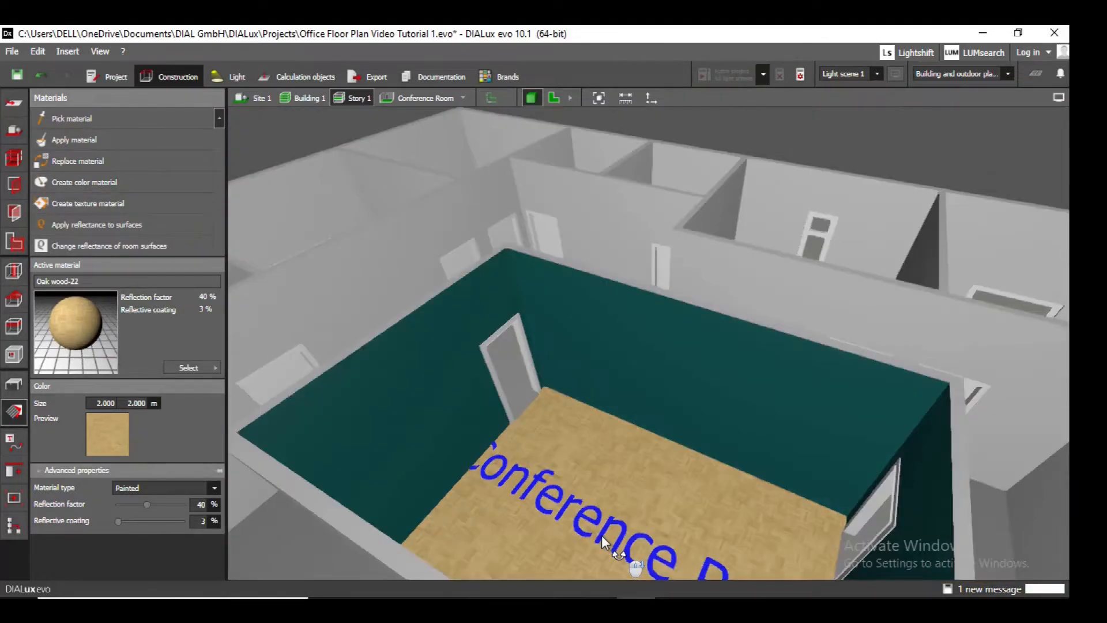
drag(532, 451, 610, 467)
scroll(610, 467, up, 1)
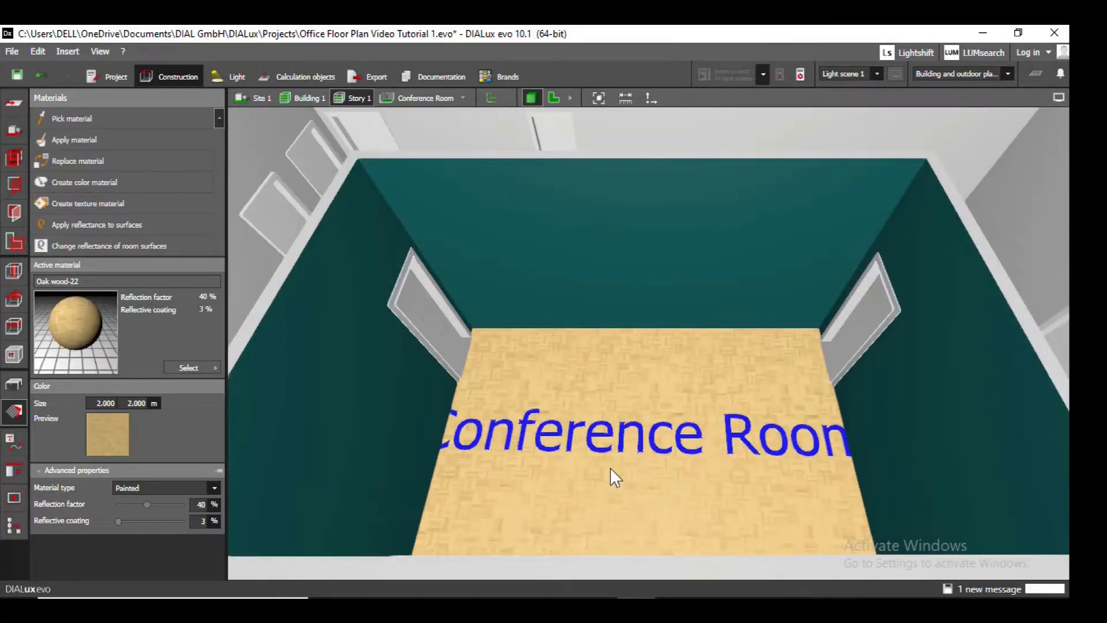
scroll(611, 467, up, 3)
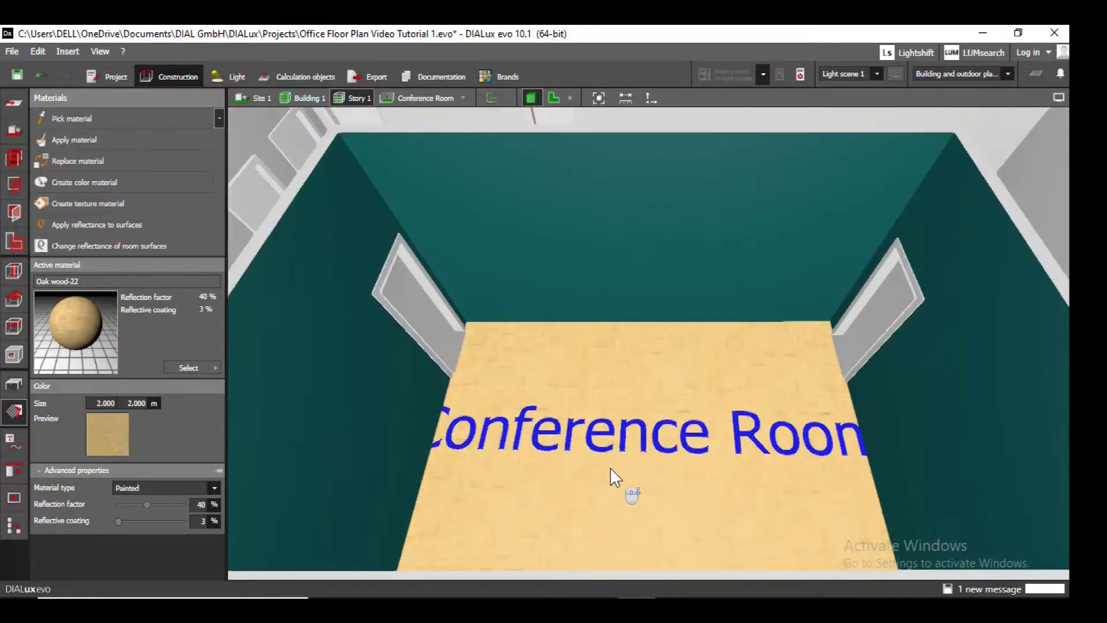
scroll(610, 467, down, 1)
right_drag(646, 420, 653, 421)
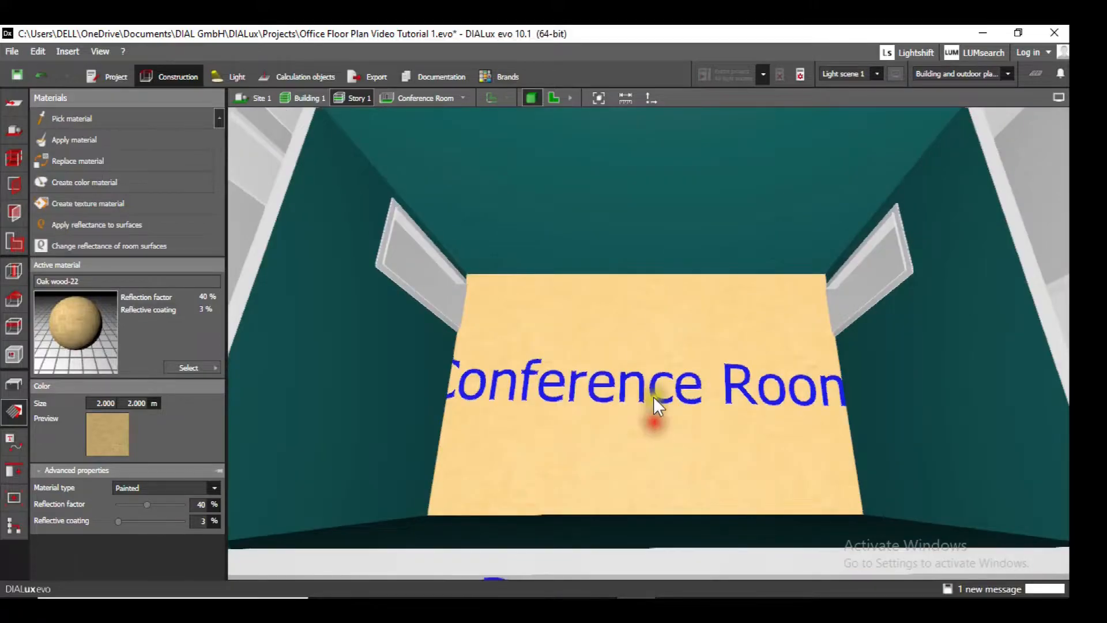
scroll(654, 397, up, 2)
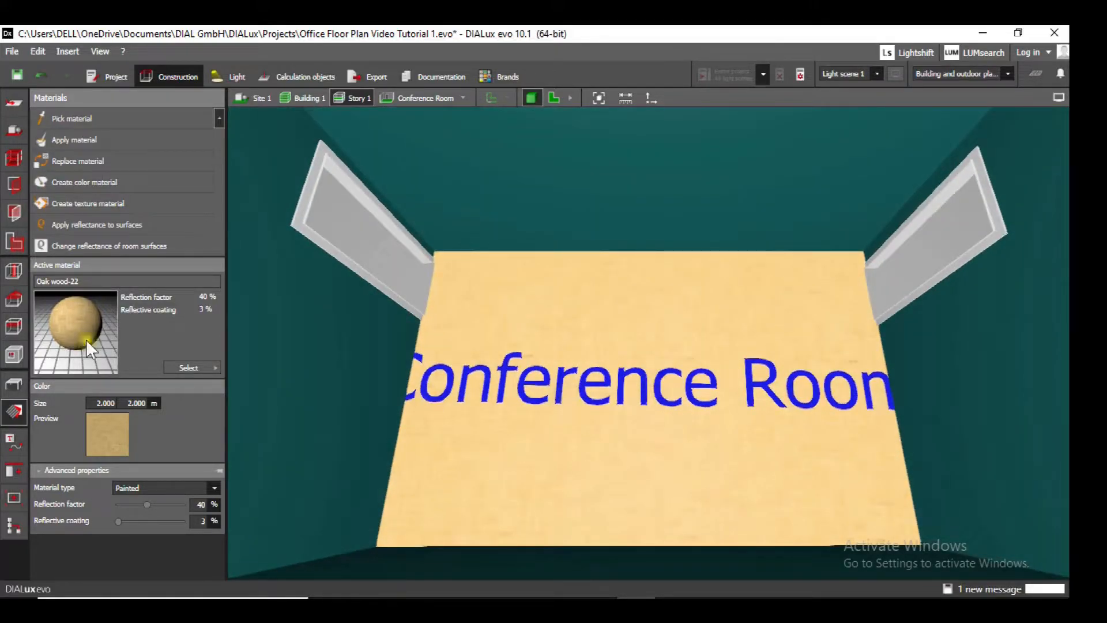
Open the DIALux evo object catalog for furniture and objects.
click(16, 389)
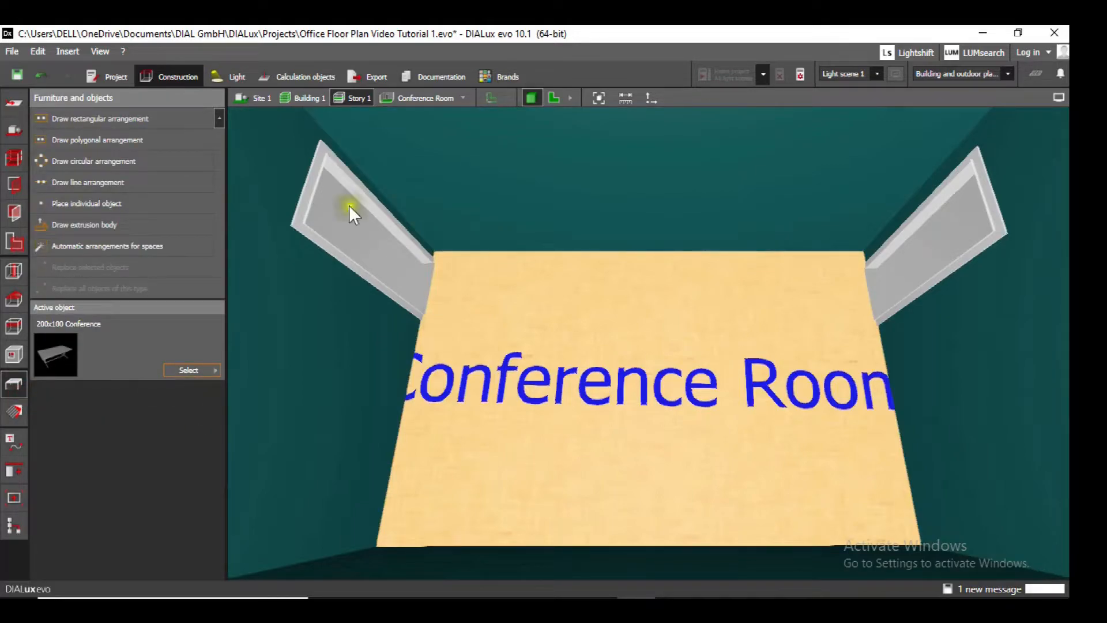
click(218, 370)
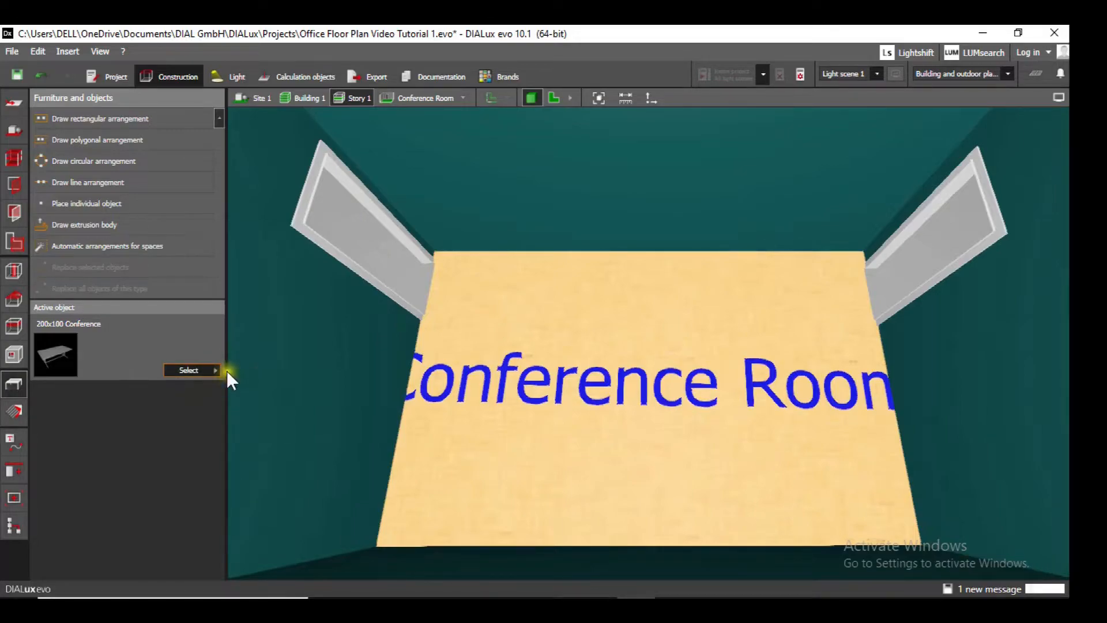
click(226, 371)
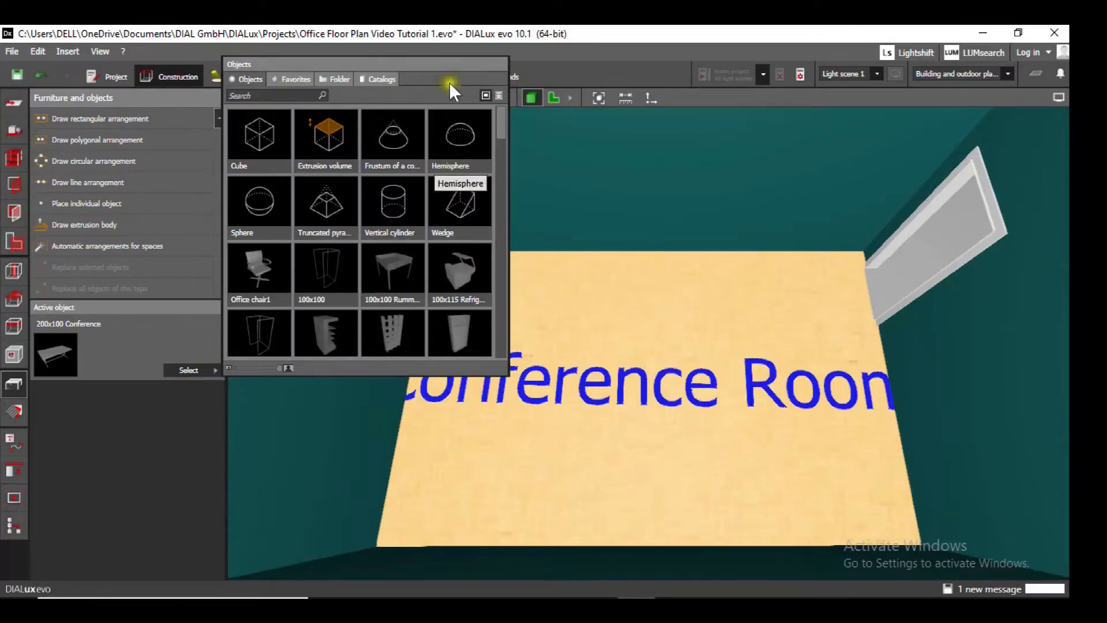
click(394, 76)
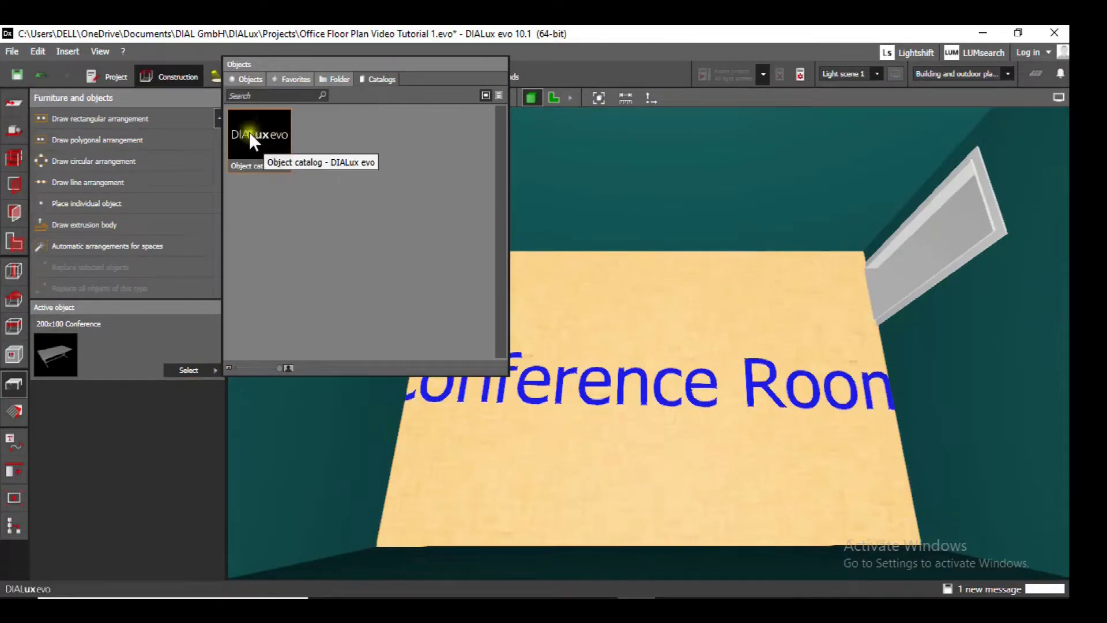
click(267, 140)
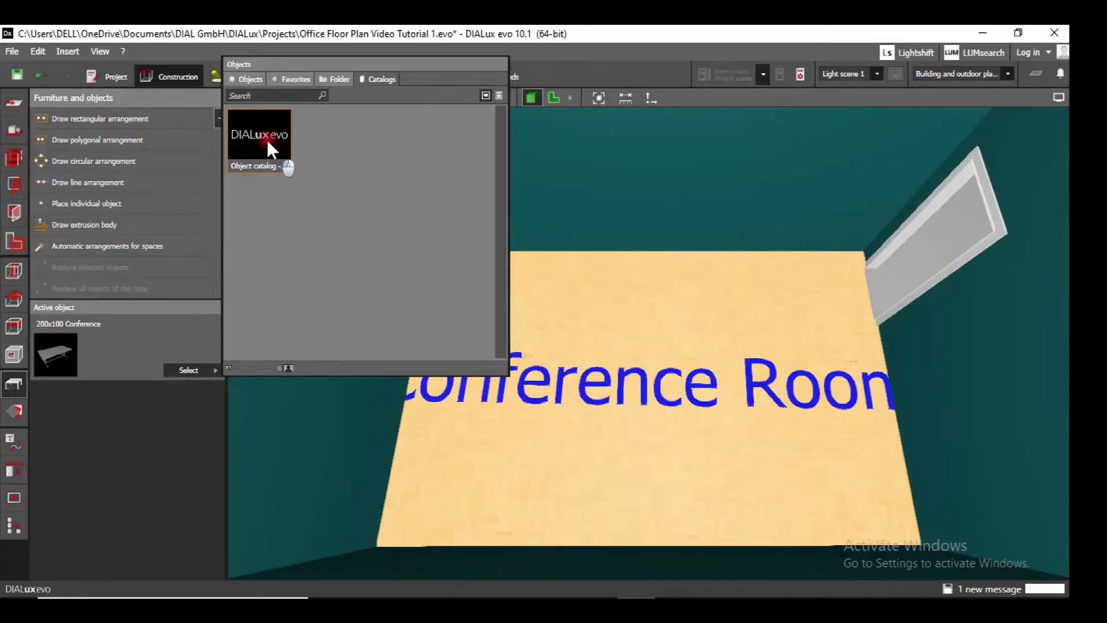
click(477, 276)
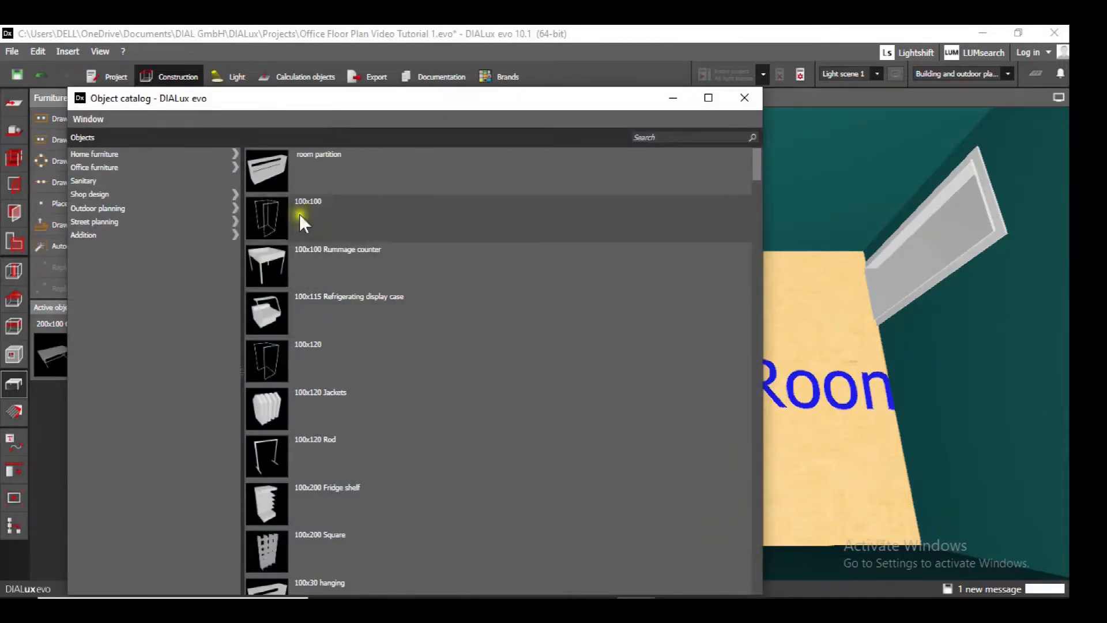
Examine the object catalog's home furniture, sanitary, shop design, outdoor planning, street planning and addition categories.
click(101, 153)
click(102, 180)
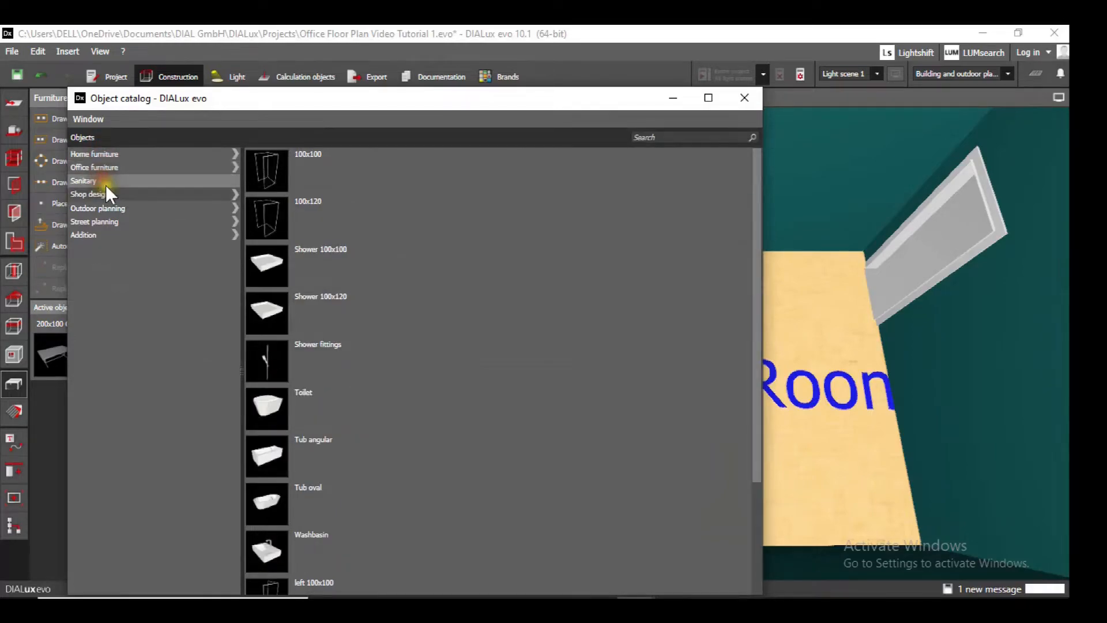
click(106, 194)
click(107, 208)
click(107, 221)
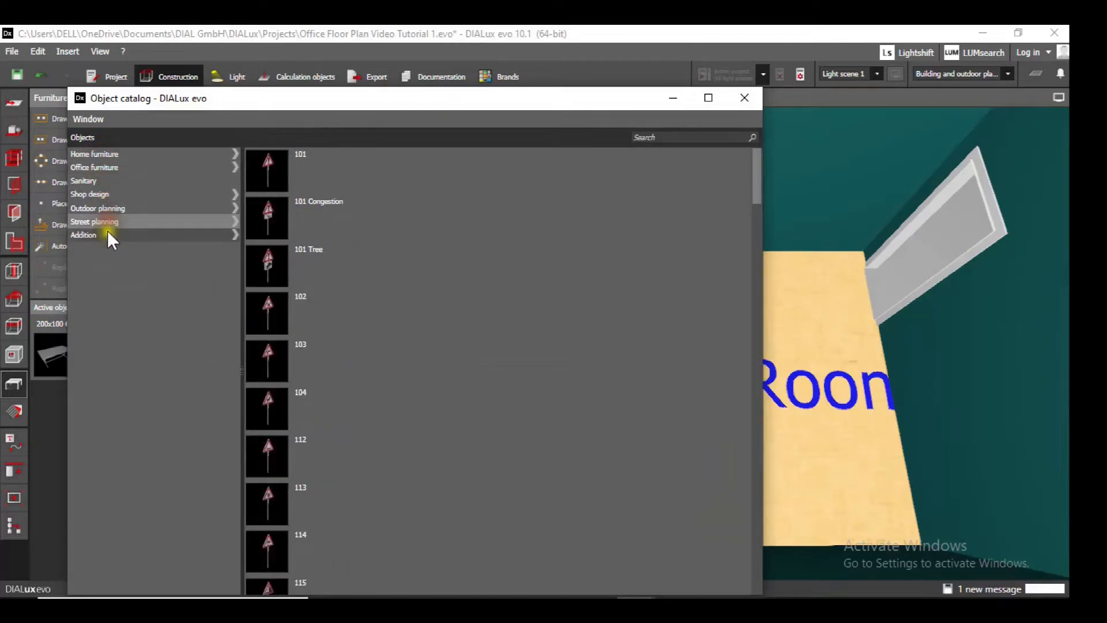
click(108, 234)
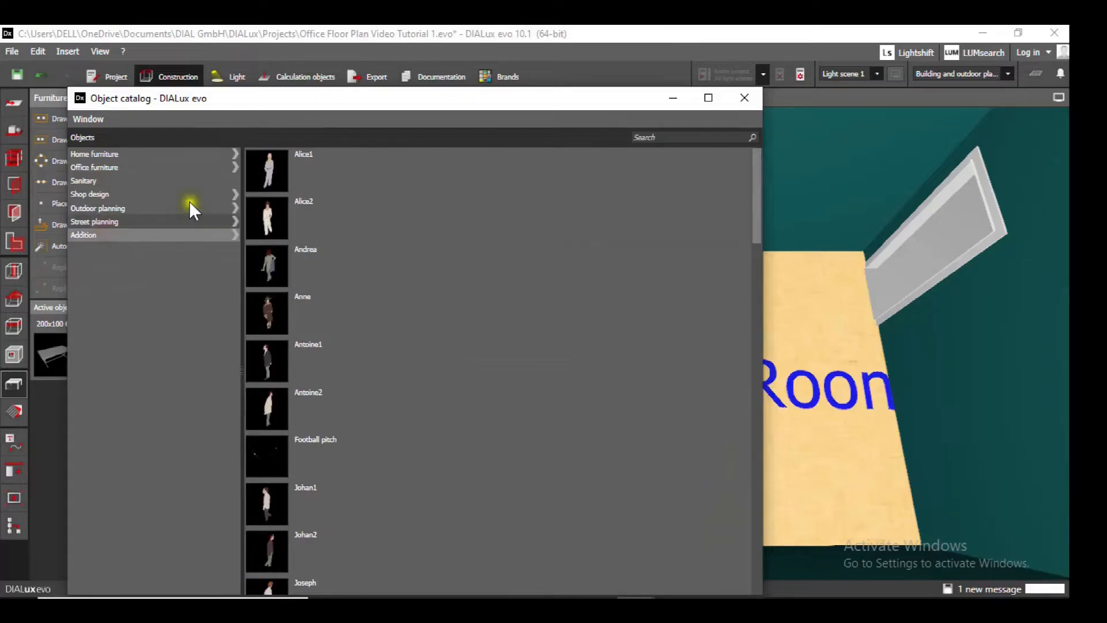
Examine the full list of tables in the object catalog's office furniture category.
double_click(118, 161)
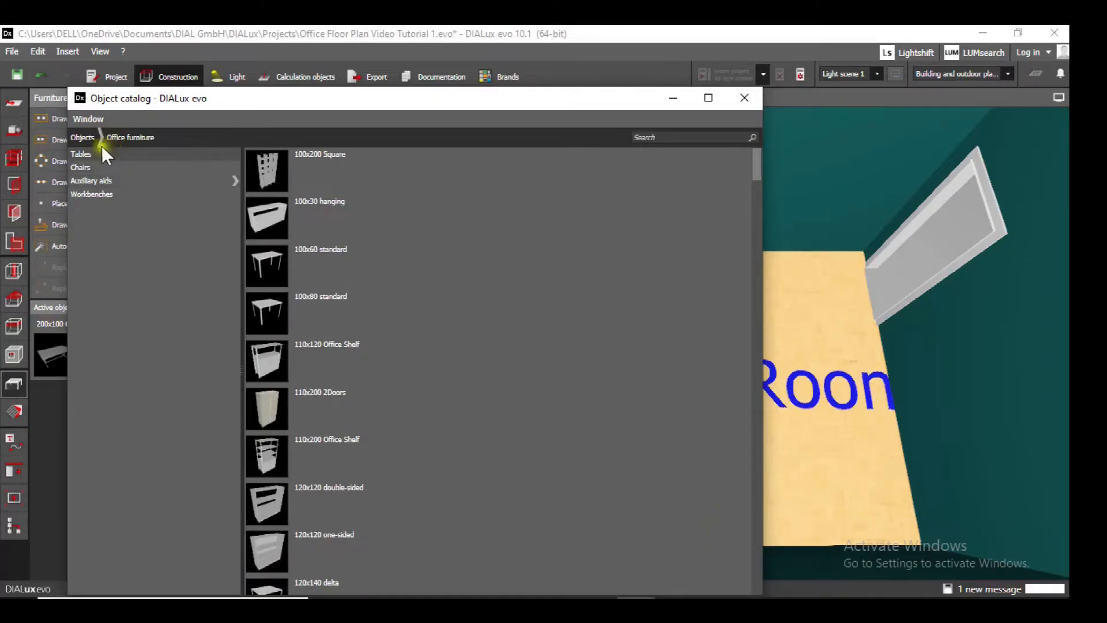
click(103, 149)
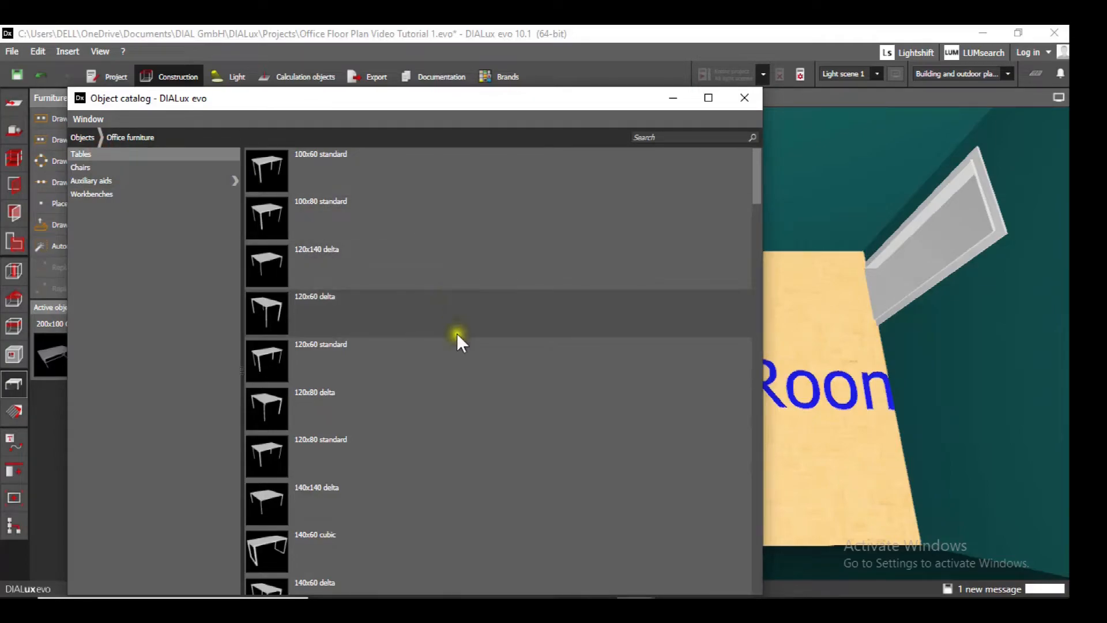
scroll(457, 333, down, 10)
scroll(457, 333, down, 15)
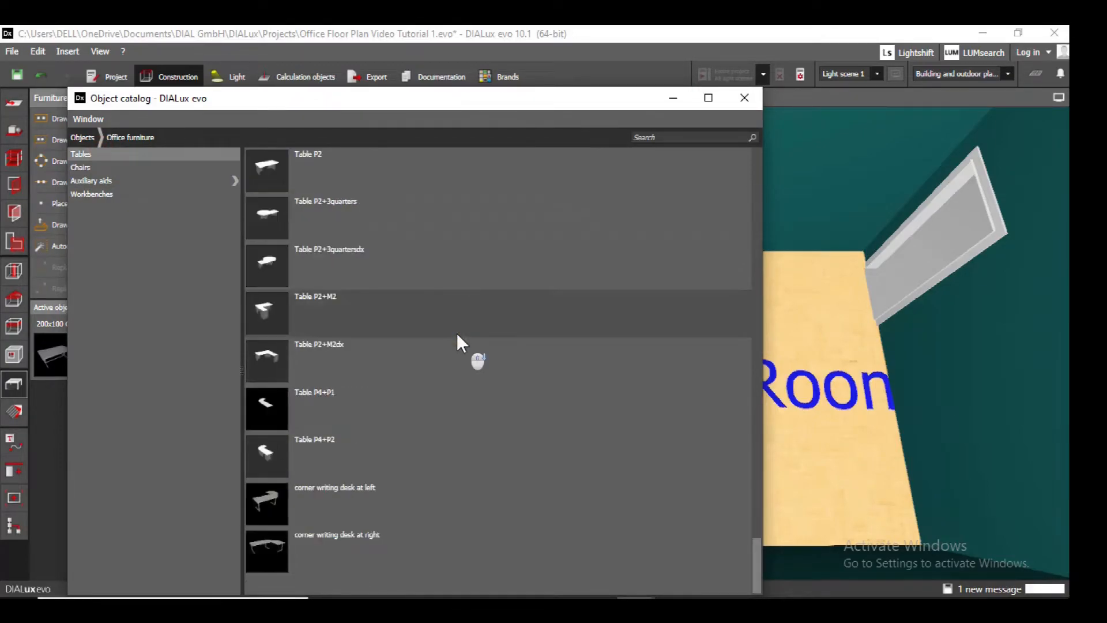
scroll(457, 334, up, 5)
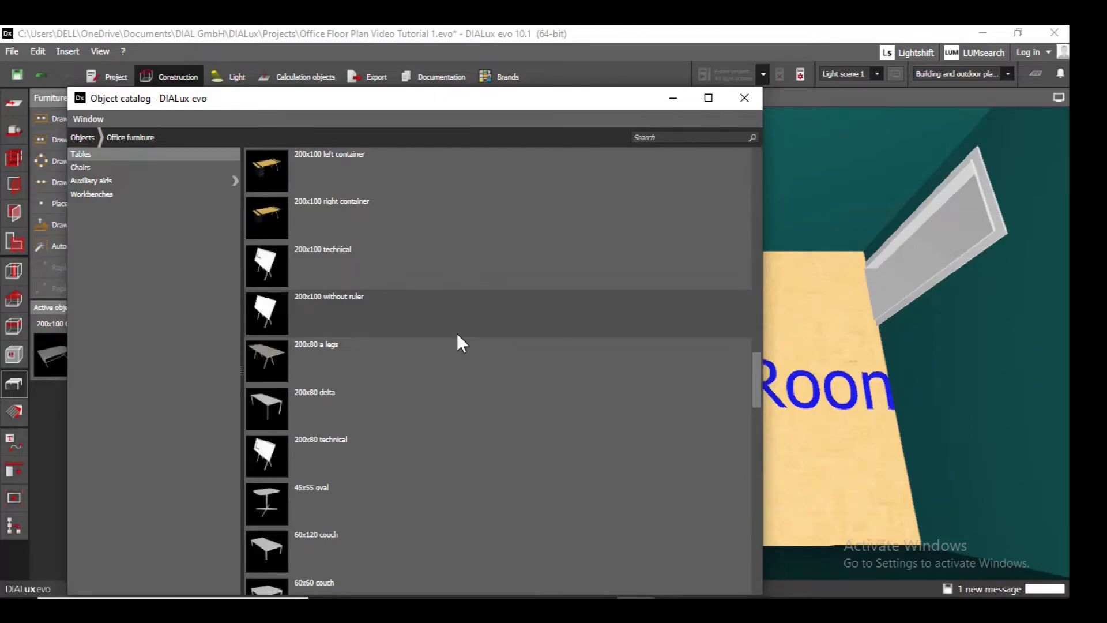
scroll(456, 334, up, 3)
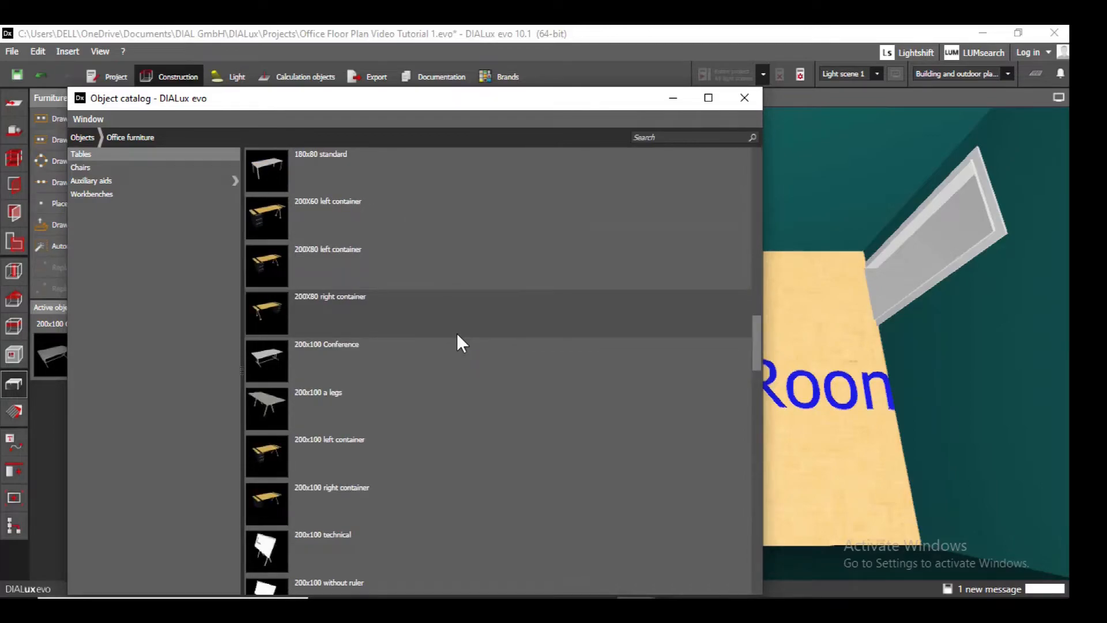
scroll(457, 333, up, 3)
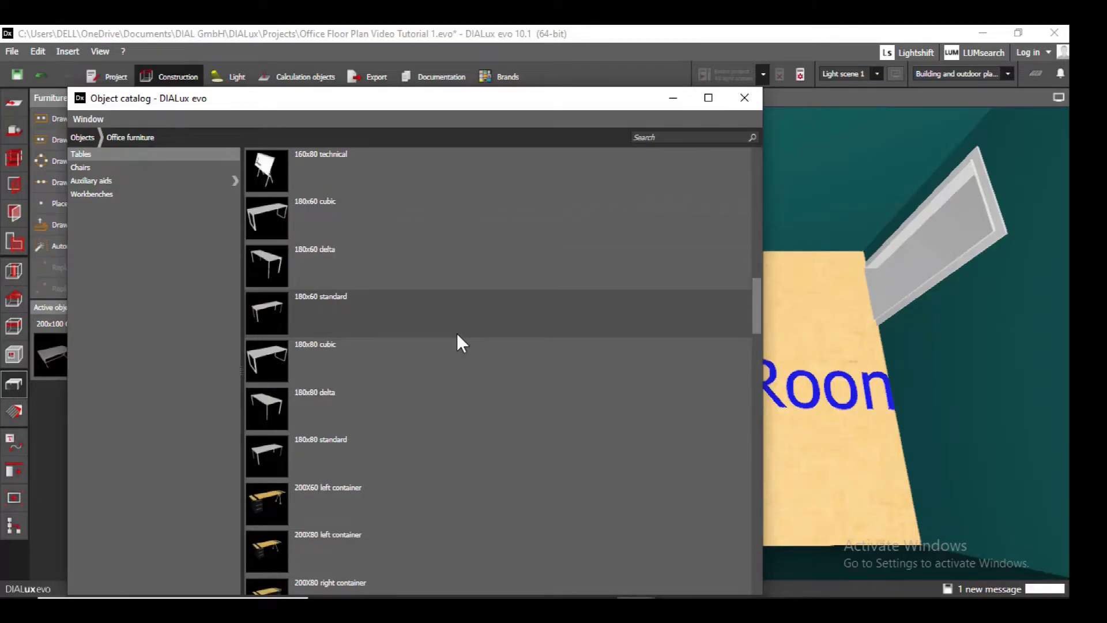
scroll(457, 333, up, 3)
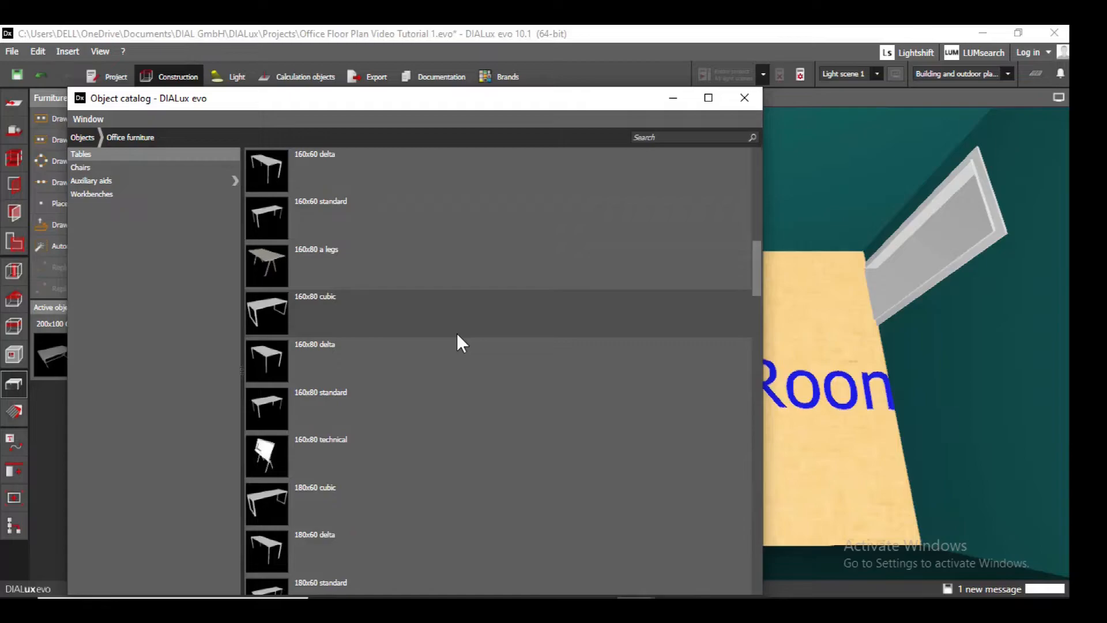
scroll(457, 334, up, 3)
scroll(457, 335, up, 2)
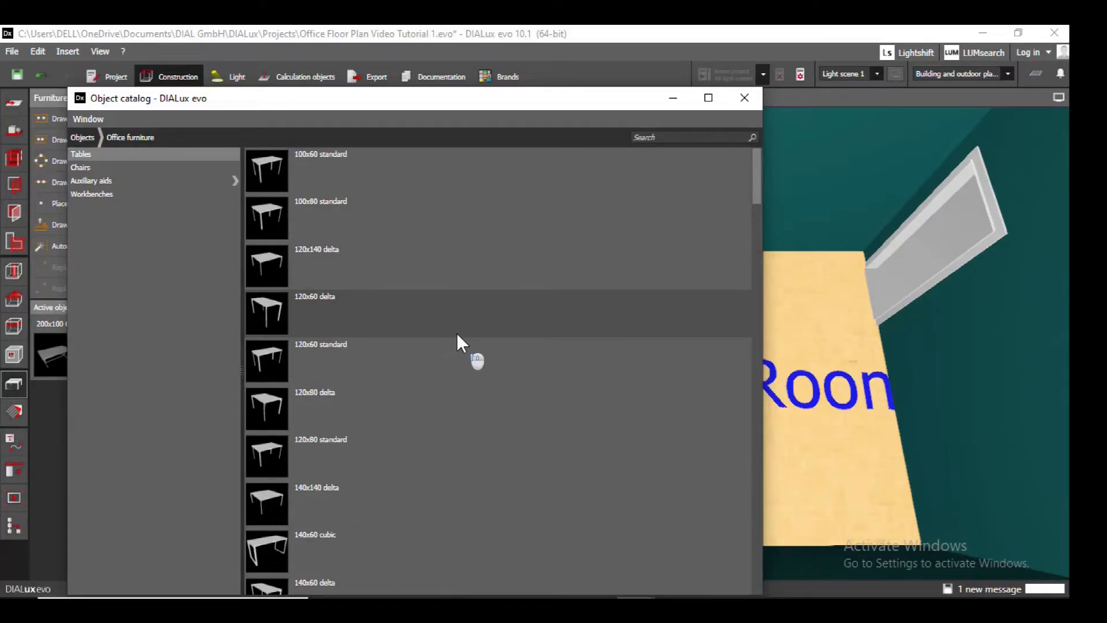
Choose the 200x100 Conference table as the active object and close the object catalog.
scroll(456, 334, down, 5)
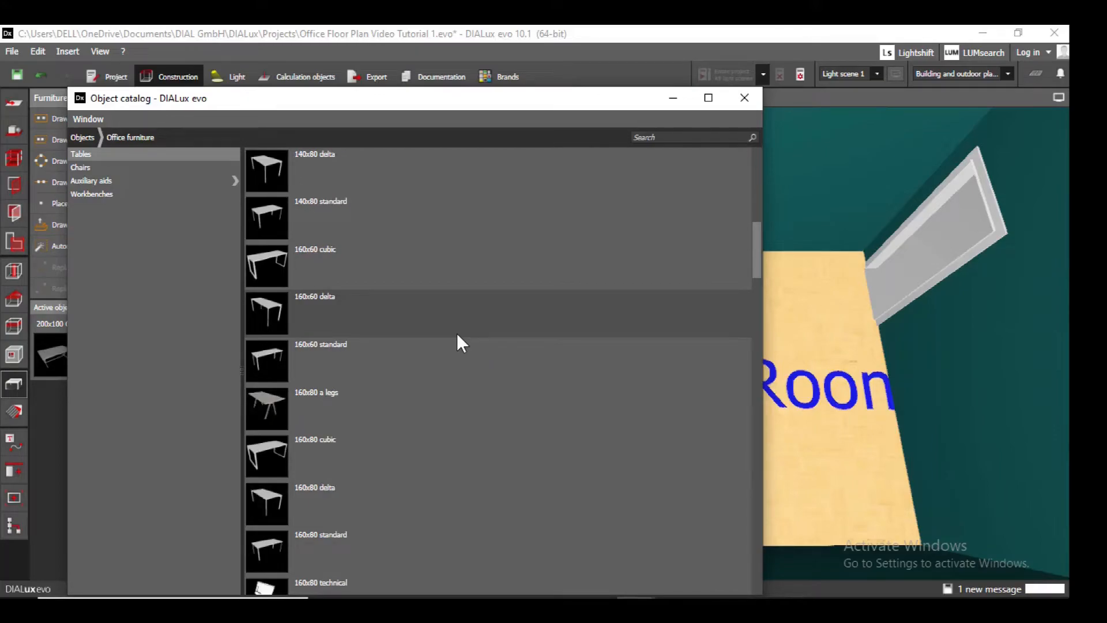
scroll(456, 333, down, 3)
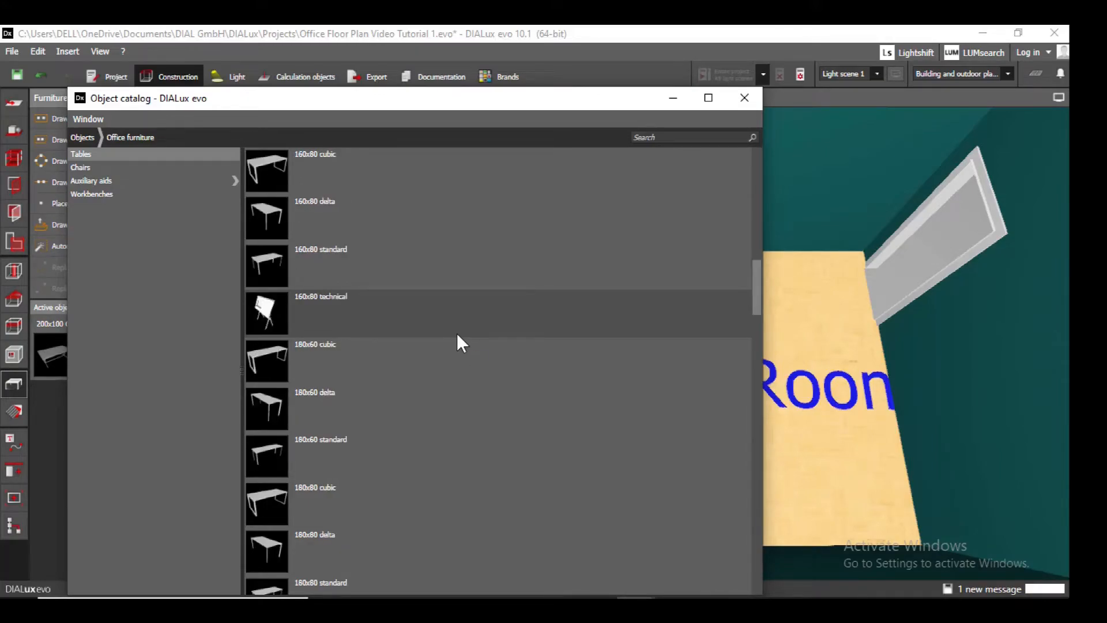
scroll(457, 334, down, 3)
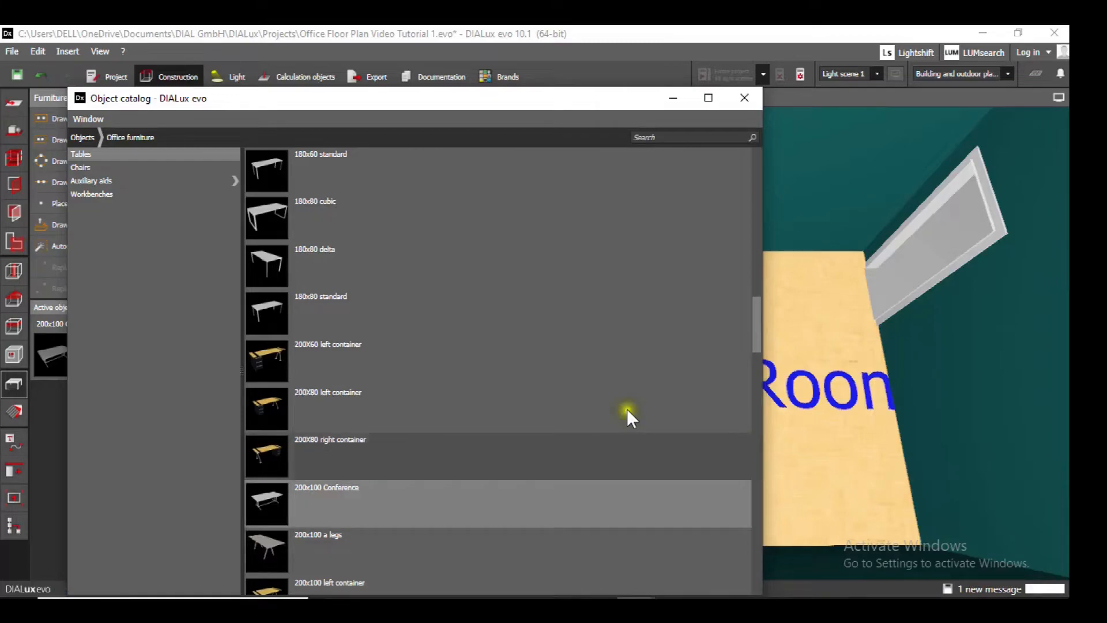
click(776, 95)
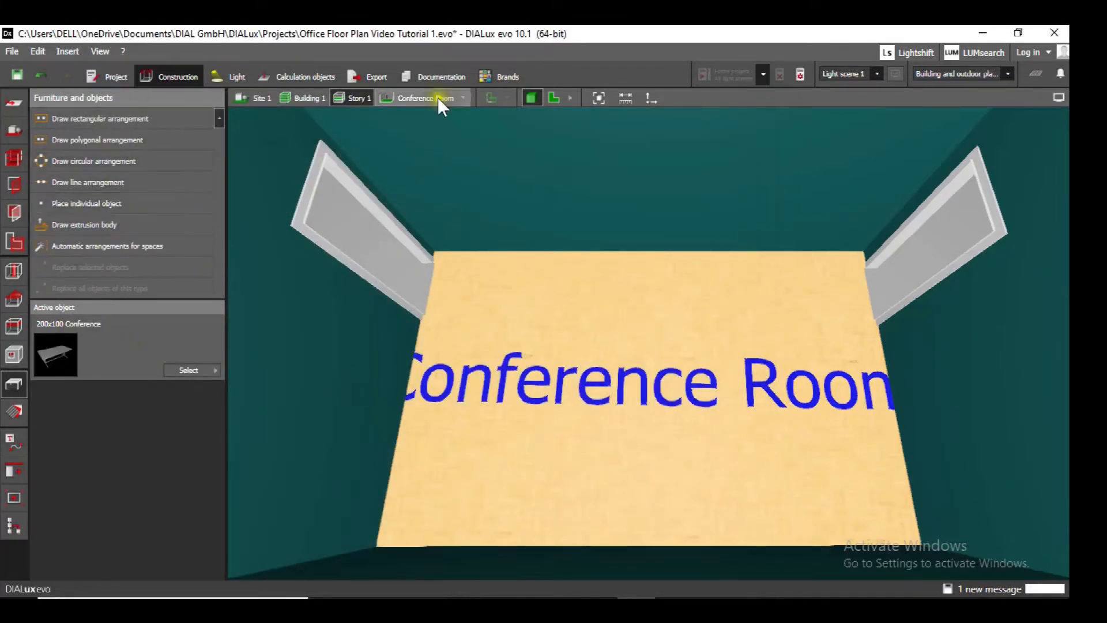
Switch to the floor plan view without saving and place a single 200x100 Conference table near the middle of the conference room.
click(556, 99)
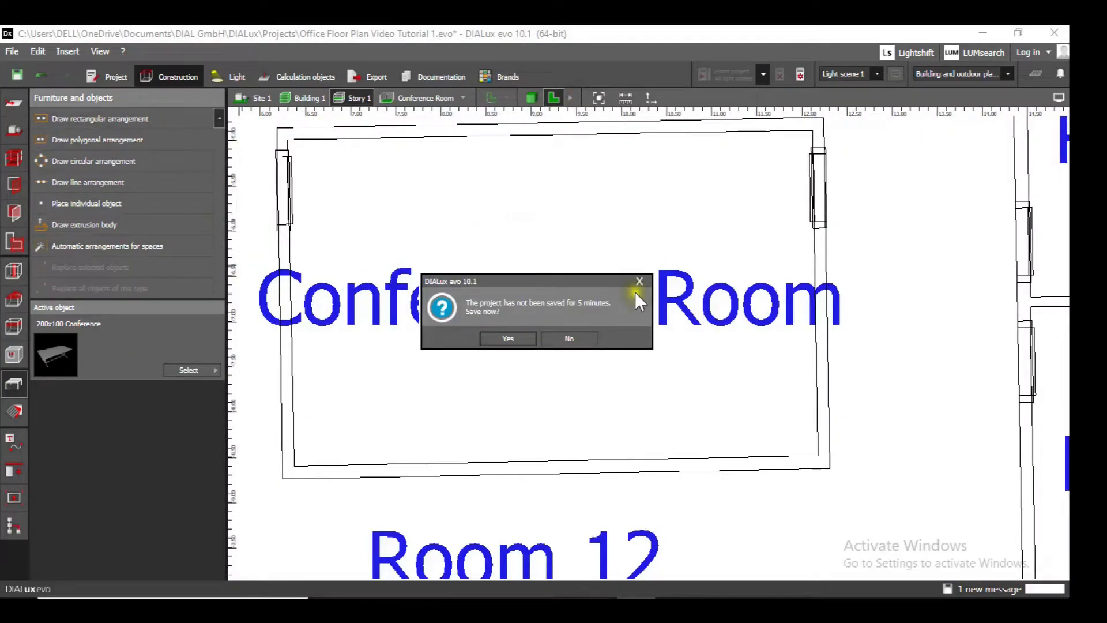
click(638, 282)
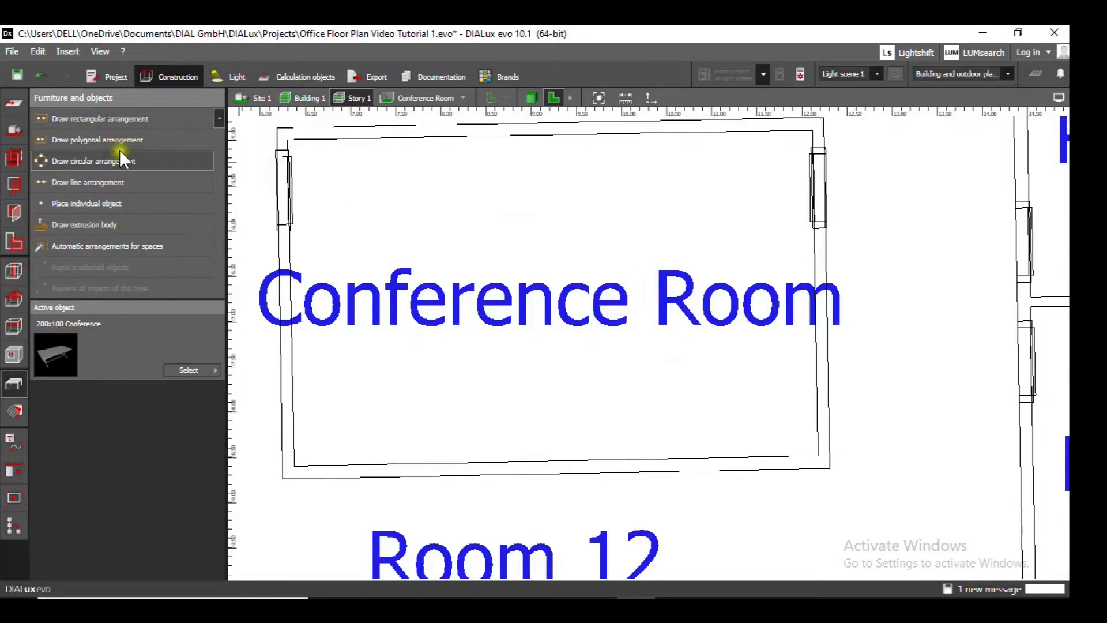
click(130, 199)
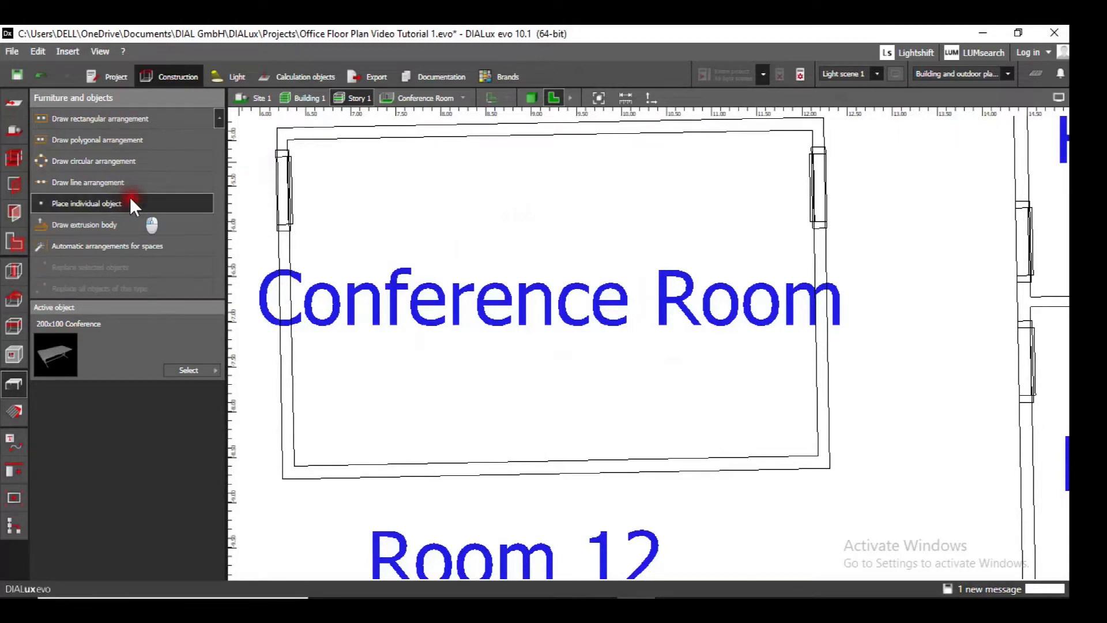
click(544, 292)
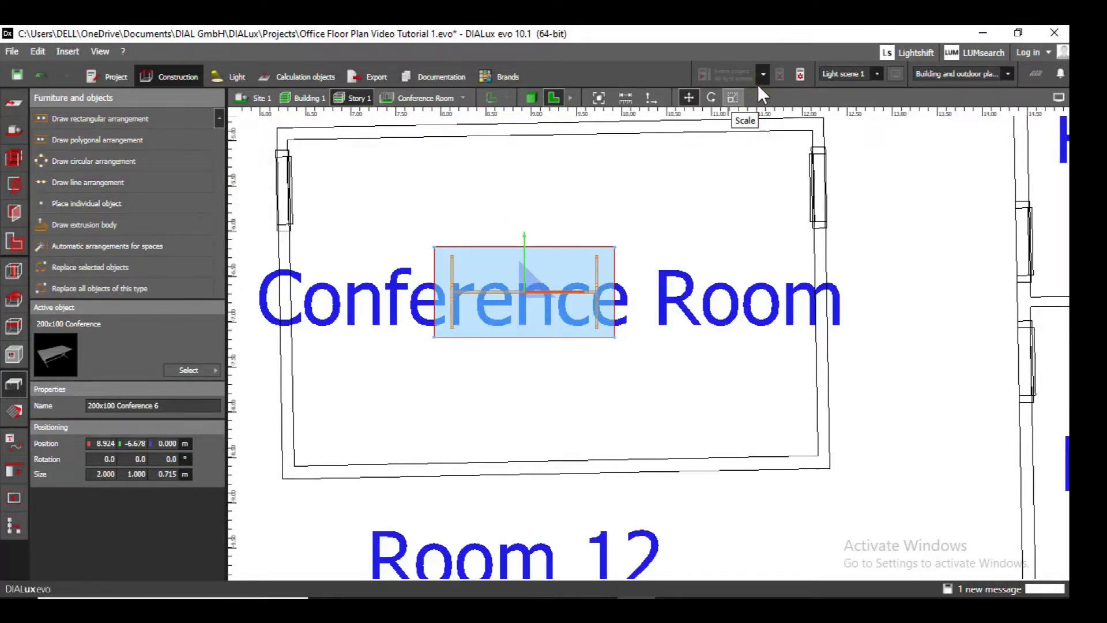
Scale the conference table to about 2.58 m long and about 1.12 m wide.
click(733, 97)
drag(637, 296, 694, 301)
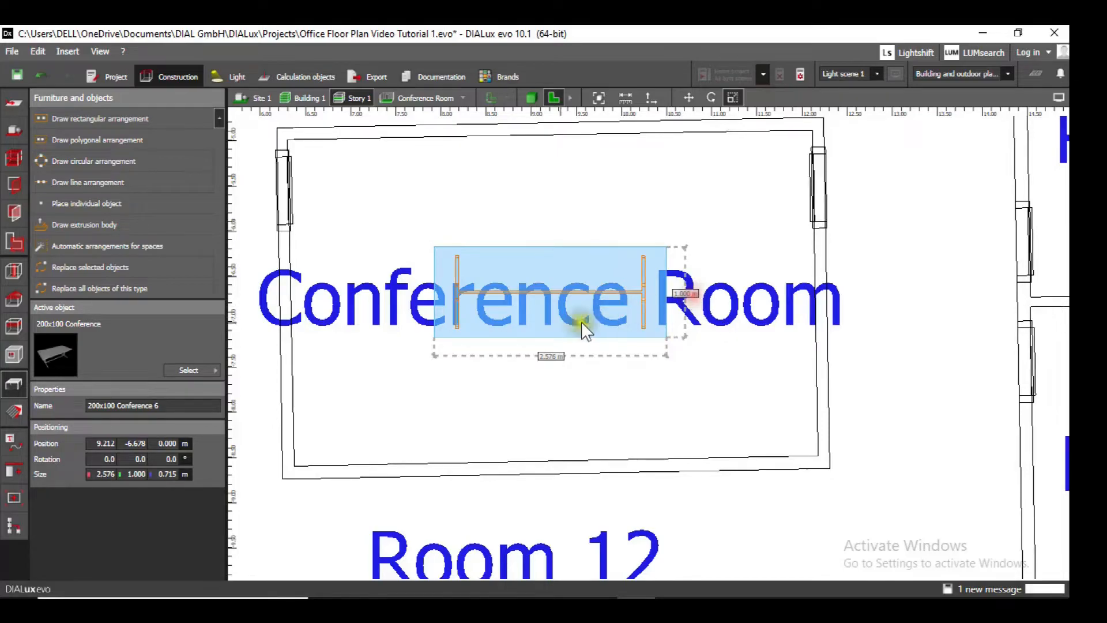
drag(574, 334, 574, 351)
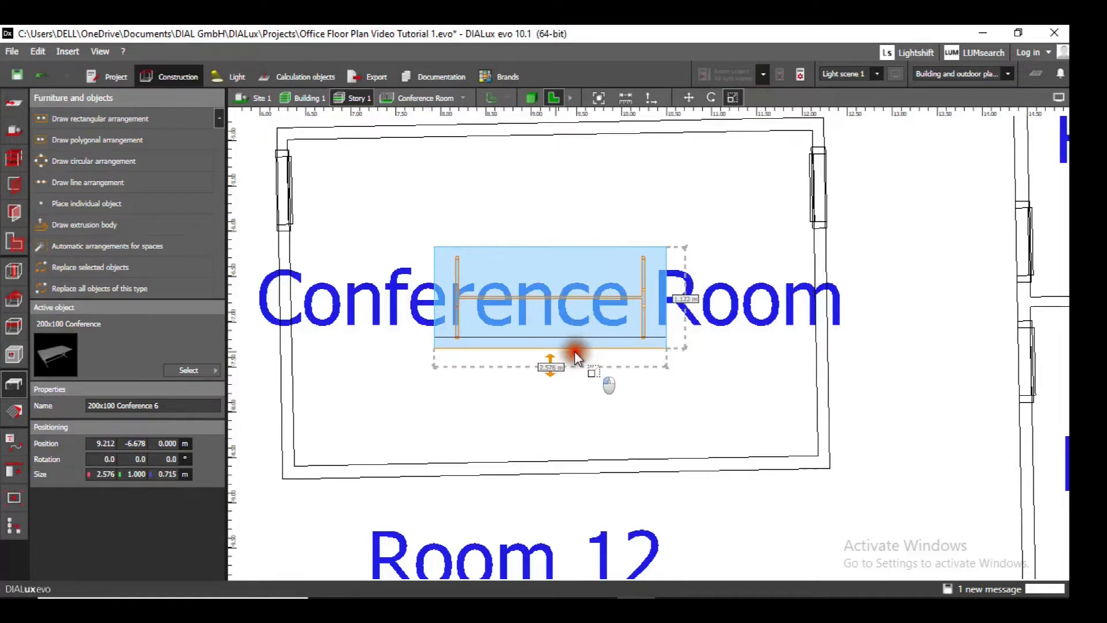
Move the conference table slightly down in the plan to a Y position of about -6.91 m.
click(734, 386)
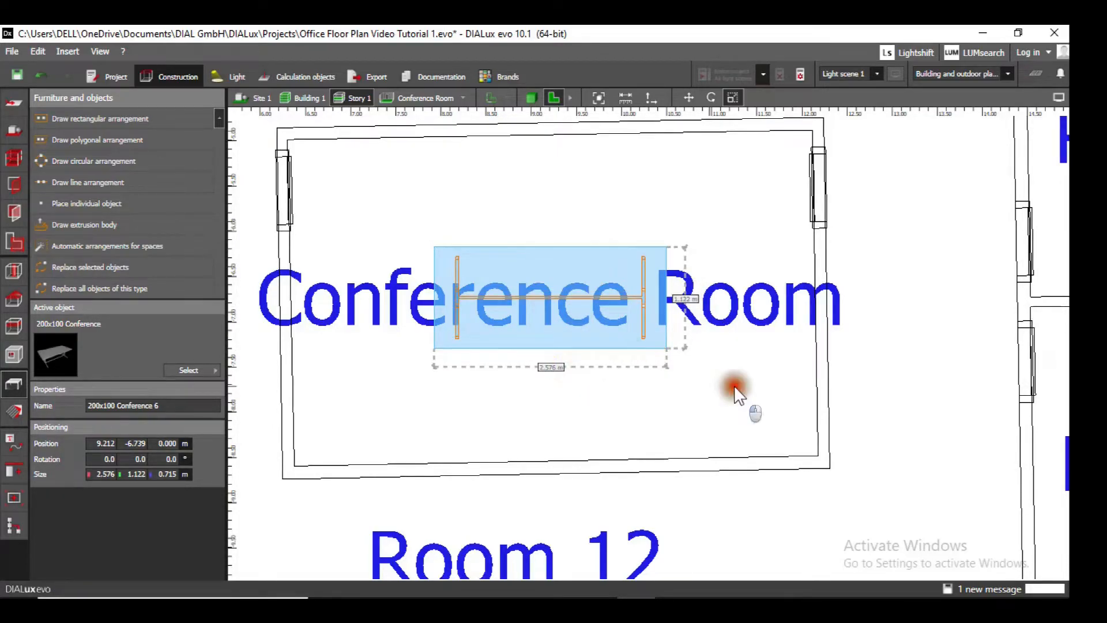
click(629, 245)
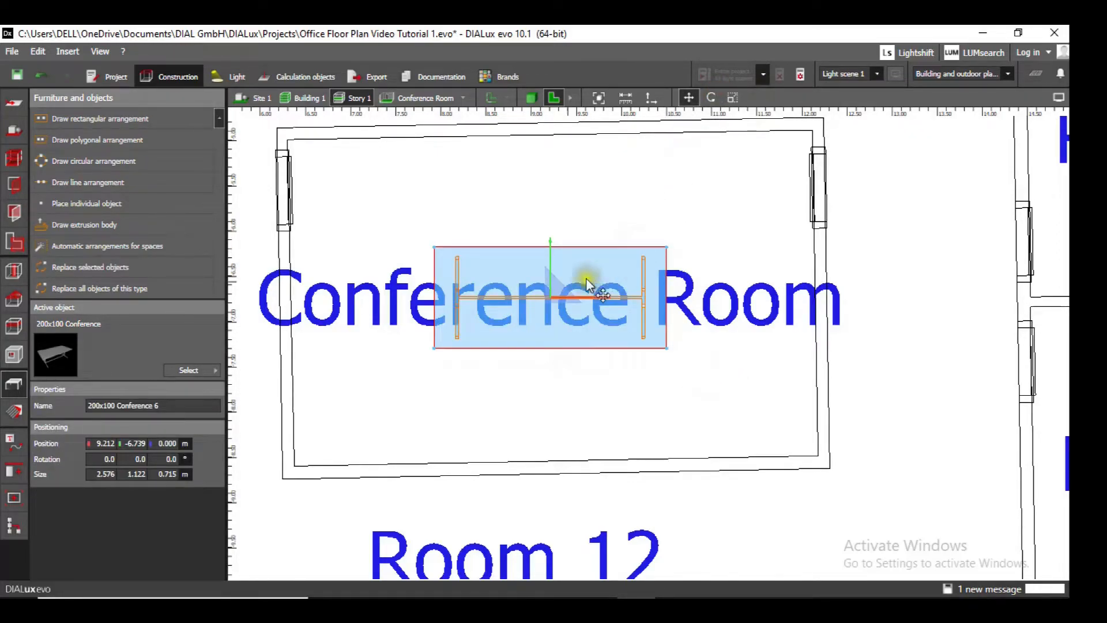
mouse_move(570, 278)
mouse_down()
mouse_move(574, 249)
mouse_move(576, 292)
mouse_up()
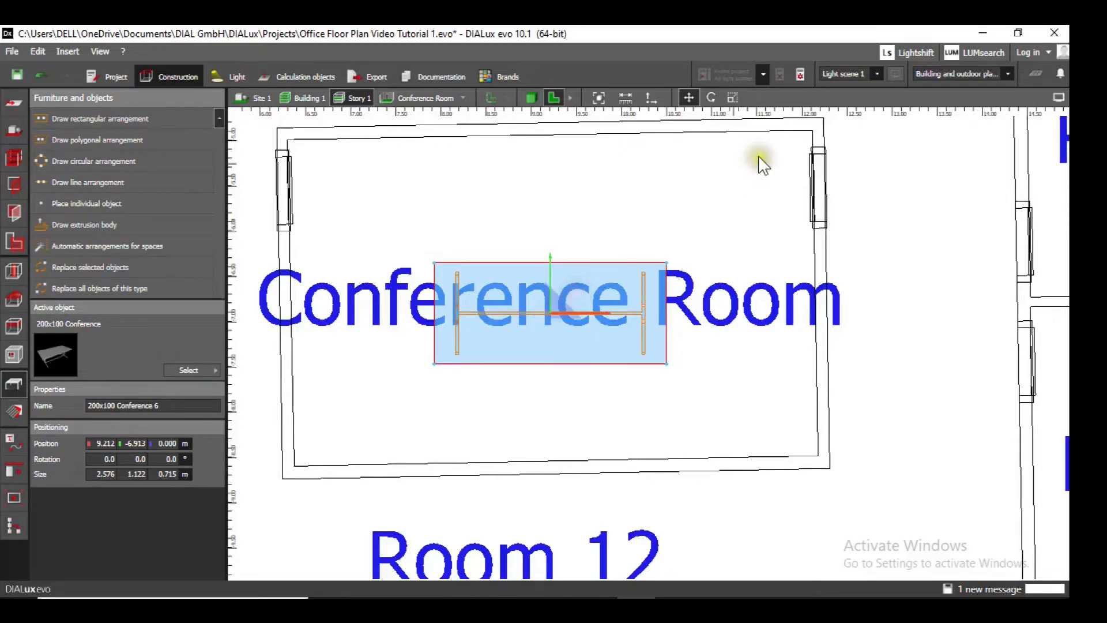
click(609, 188)
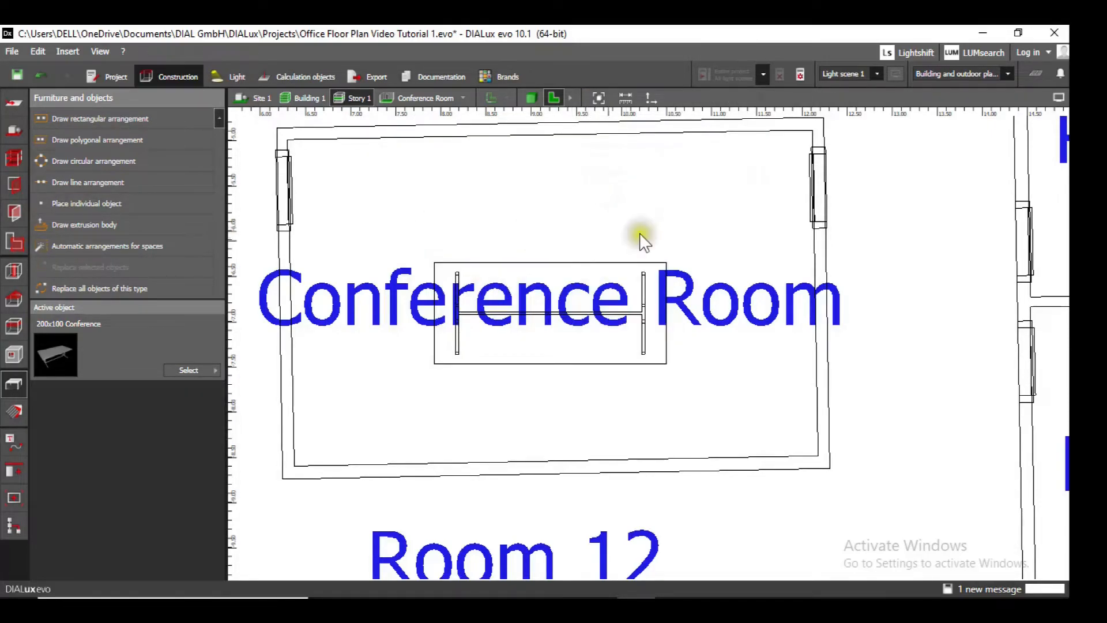
Choose Office chair1 from the office furniture chairs as the active object and close the object catalog.
click(222, 372)
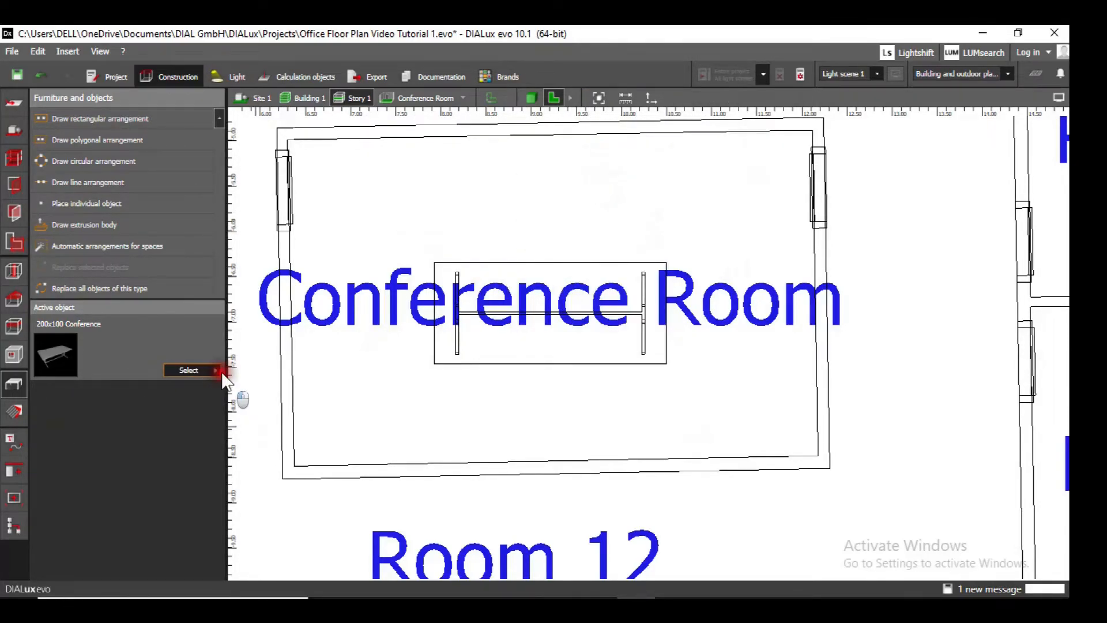
click(269, 131)
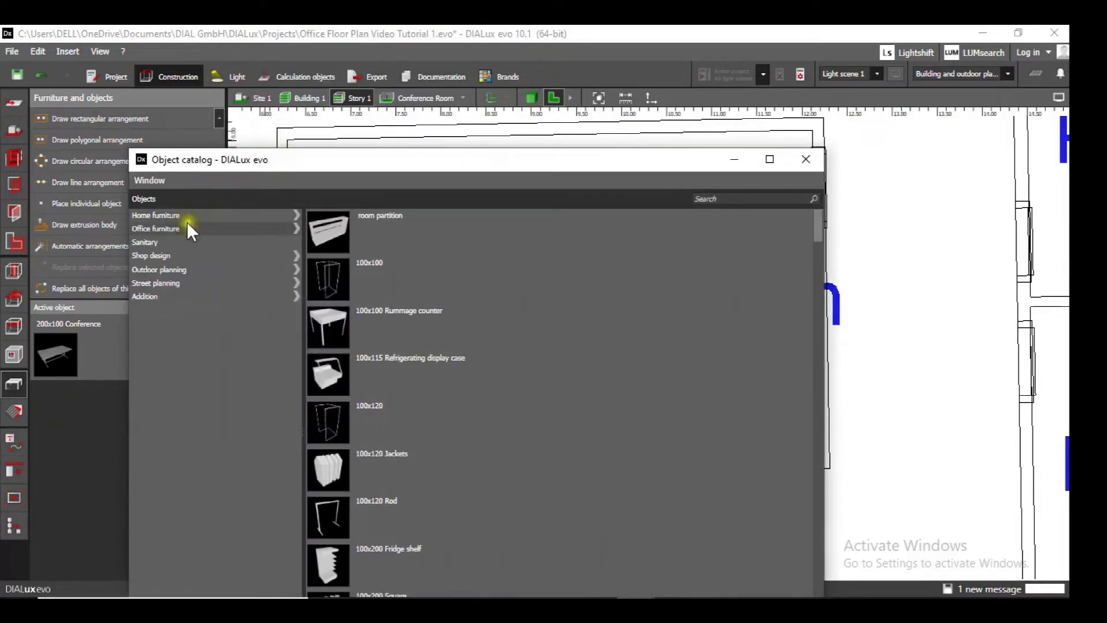
click(181, 224)
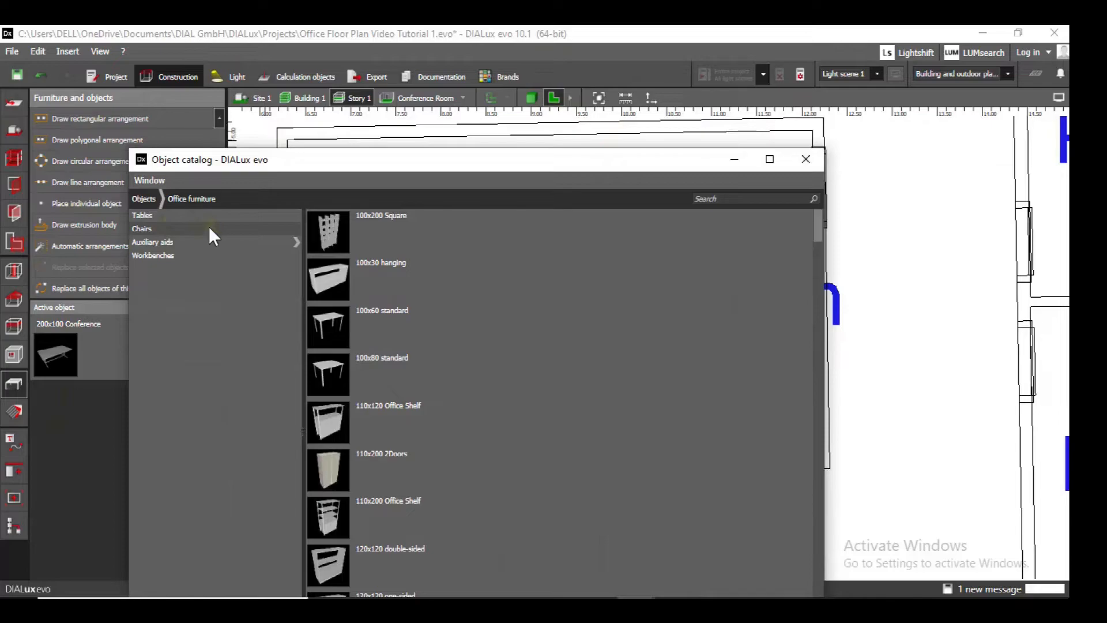
click(209, 227)
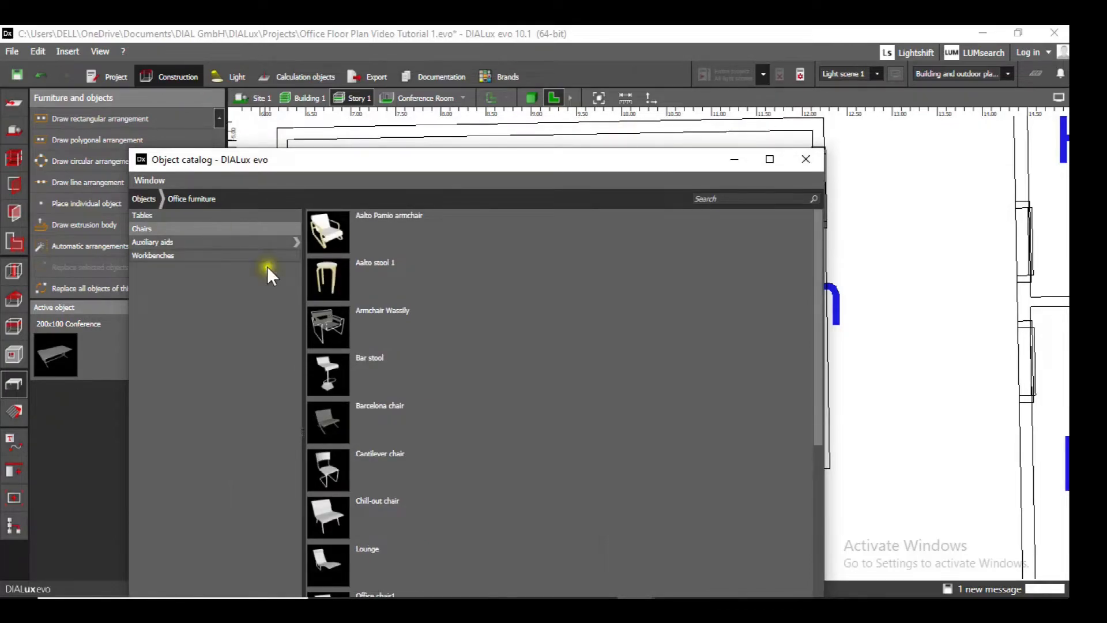
scroll(601, 400, down, 5)
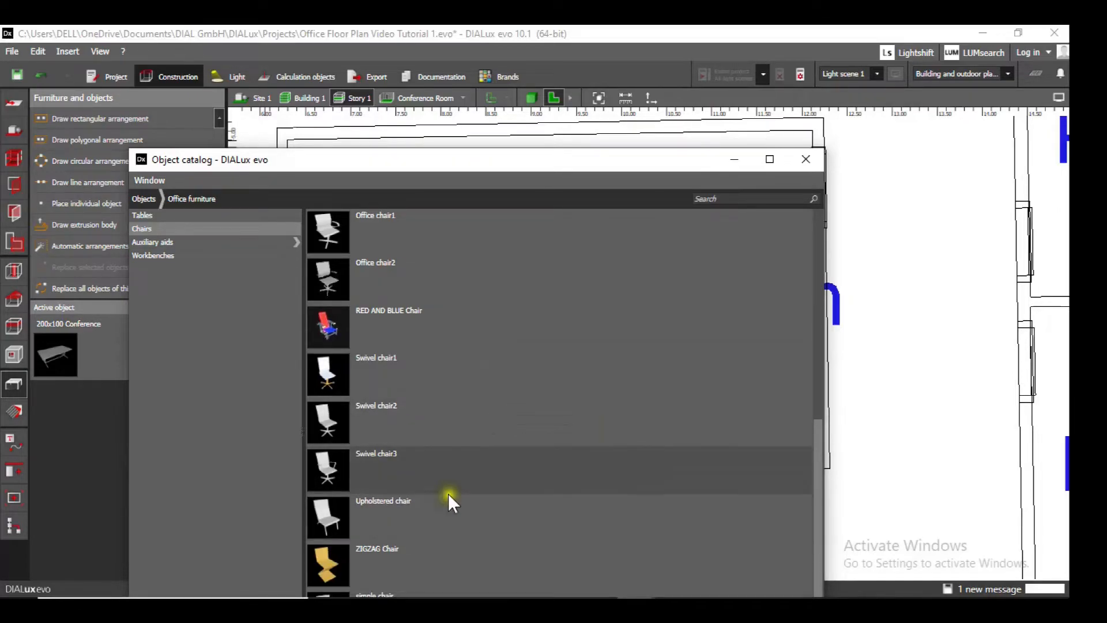
scroll(451, 362, up, 5)
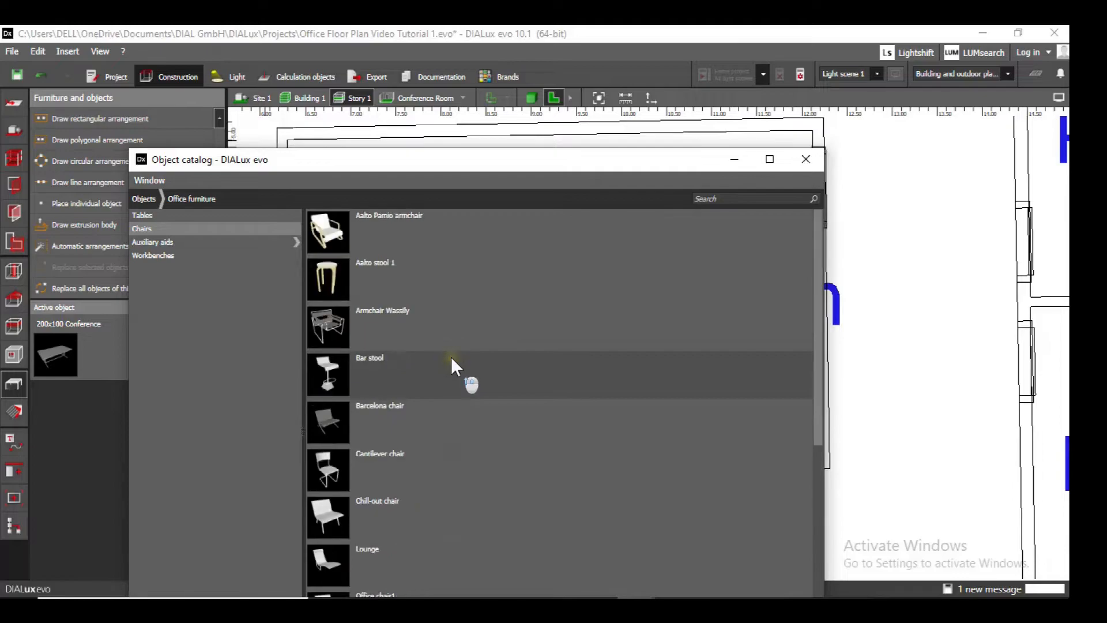
scroll(445, 461, down, 5)
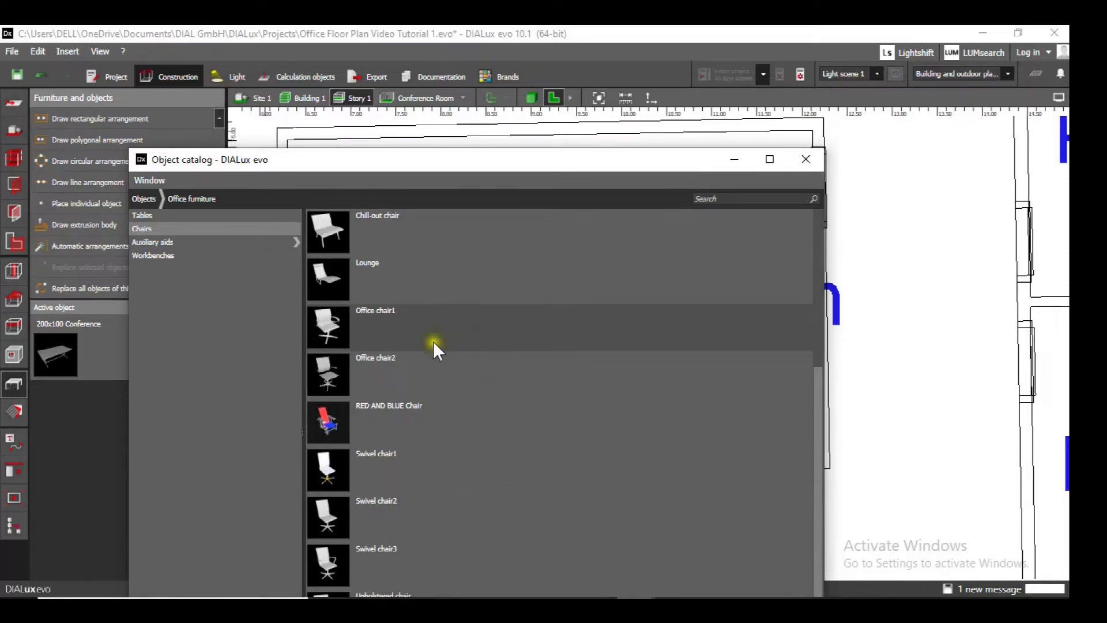
click(465, 328)
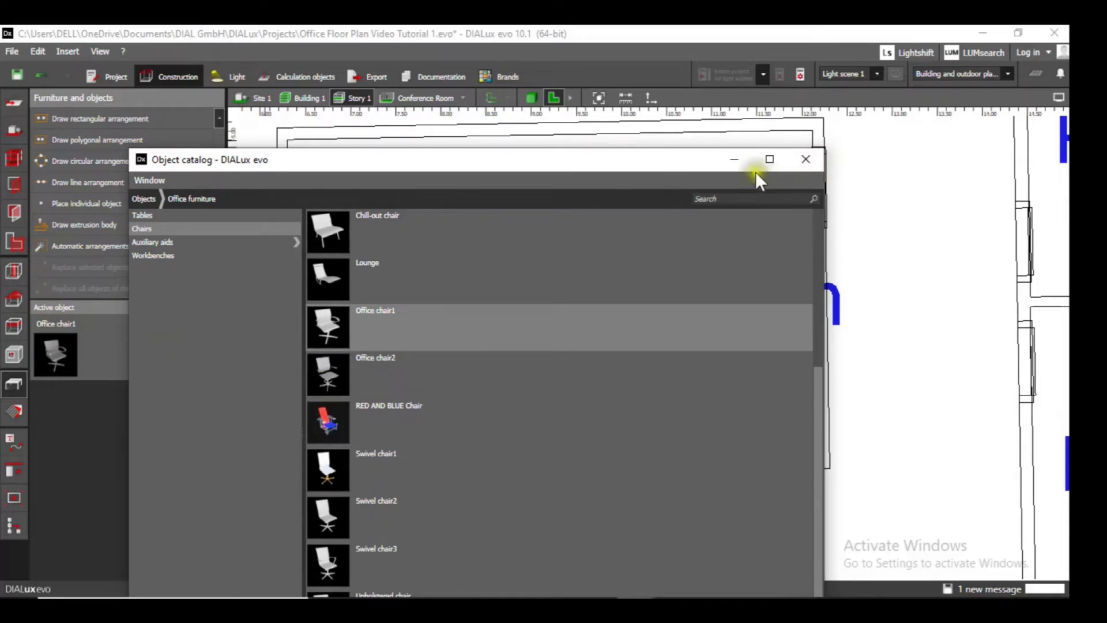
click(809, 160)
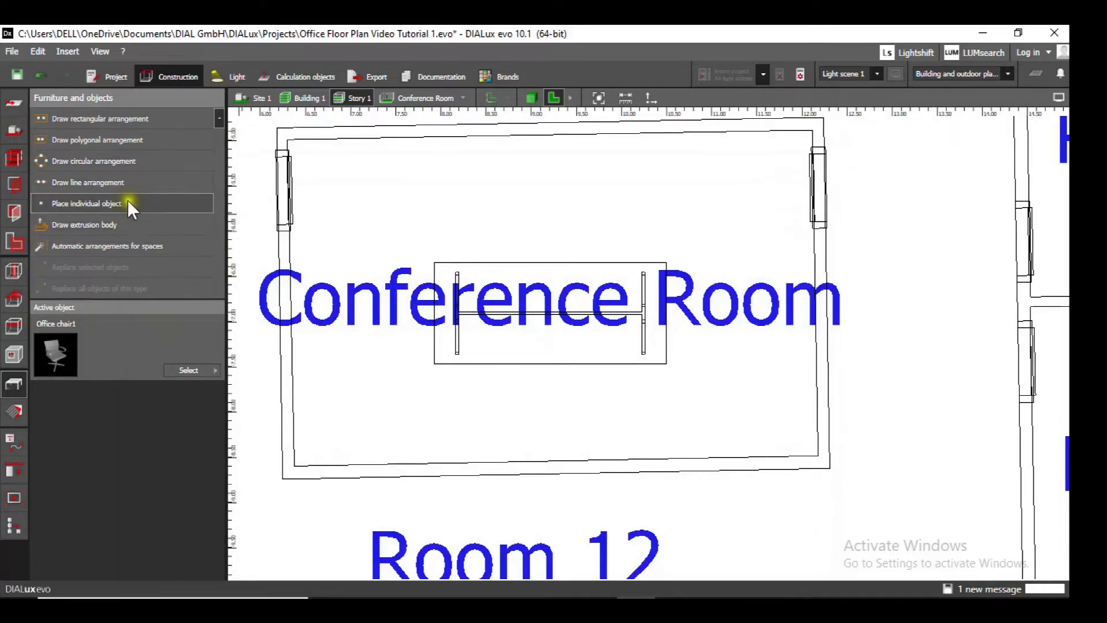
Draw a line arrangement of 3 Office chair1 objects spanning the conference table's upper long edge.
click(40, 182)
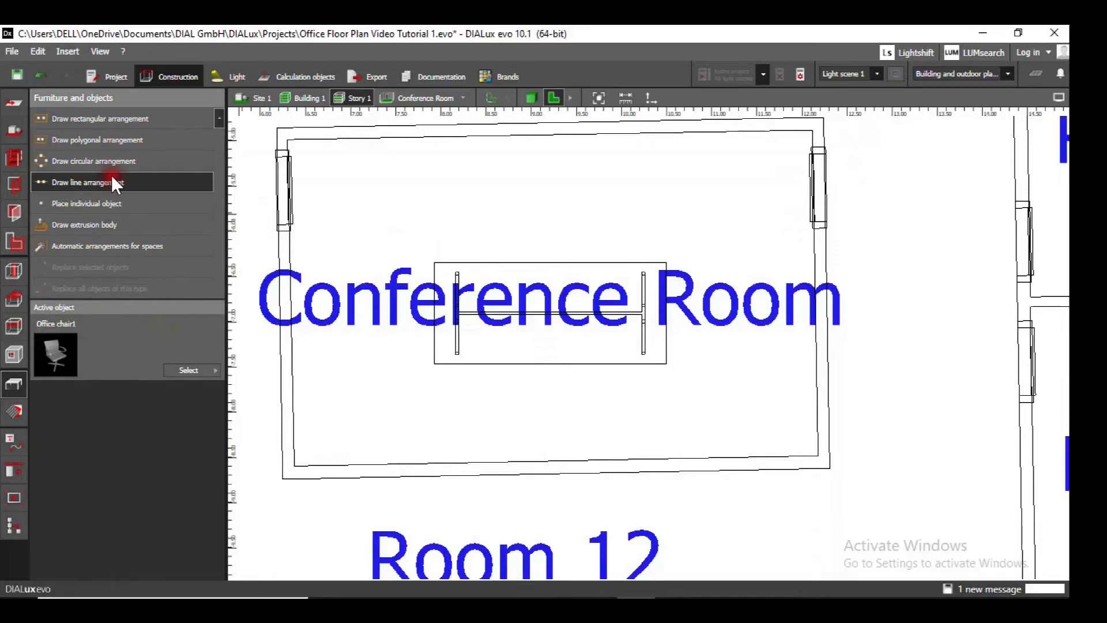
click(457, 256)
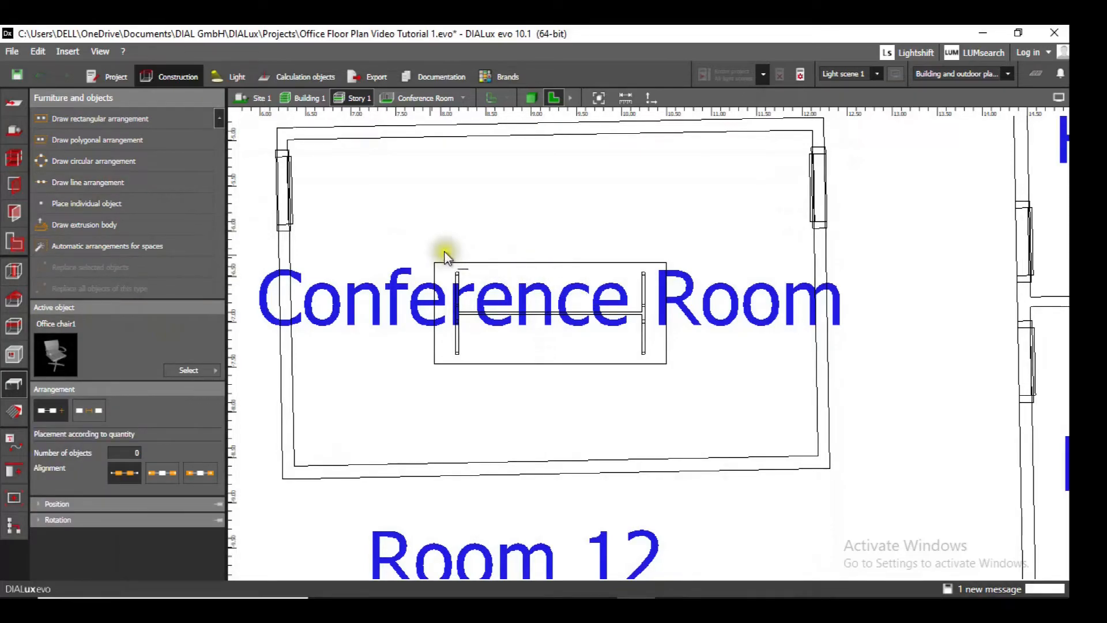
click(448, 247)
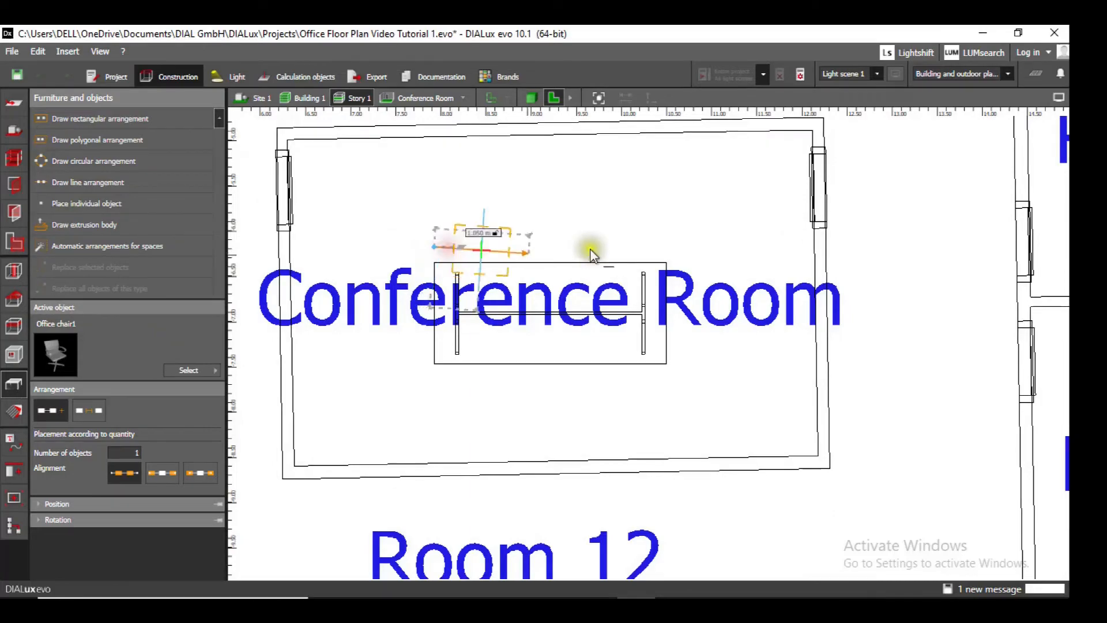
click(694, 246)
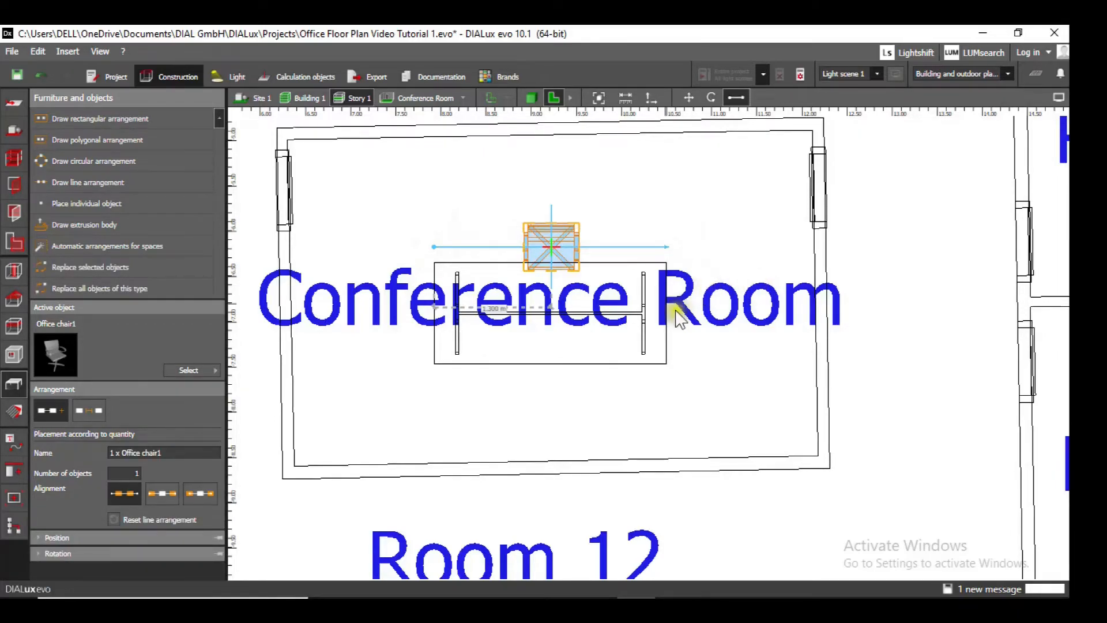
click(567, 245)
click(134, 474)
text(3)
key(Return)
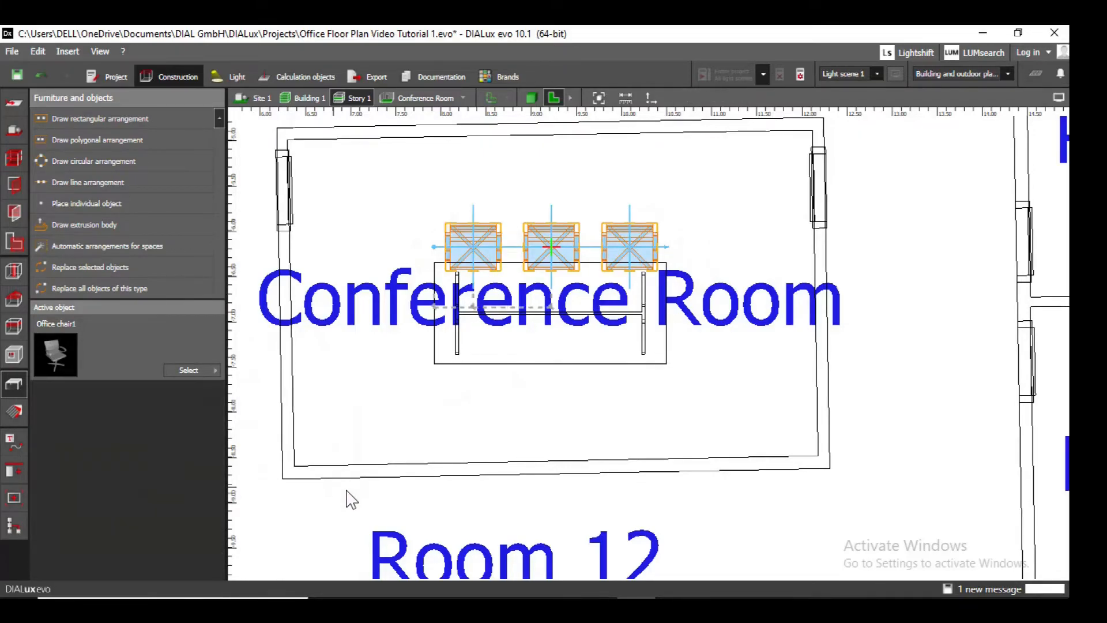
click(559, 411)
Move the row of three chairs up so that it sits just outside the table's upper long edge.
click(570, 234)
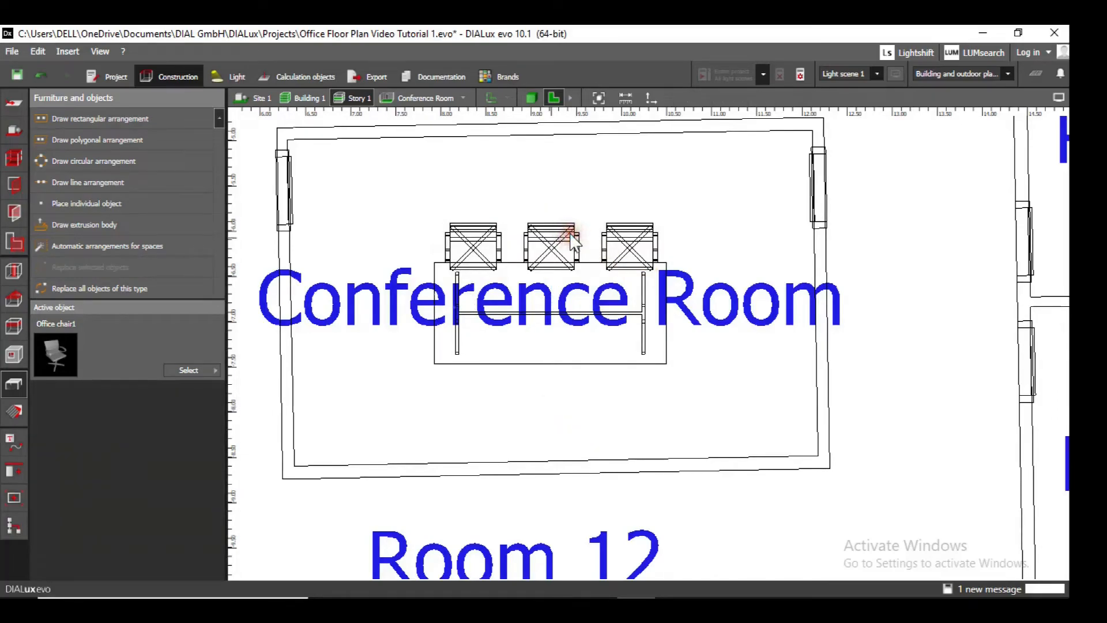
click(692, 97)
drag(576, 239, 575, 226)
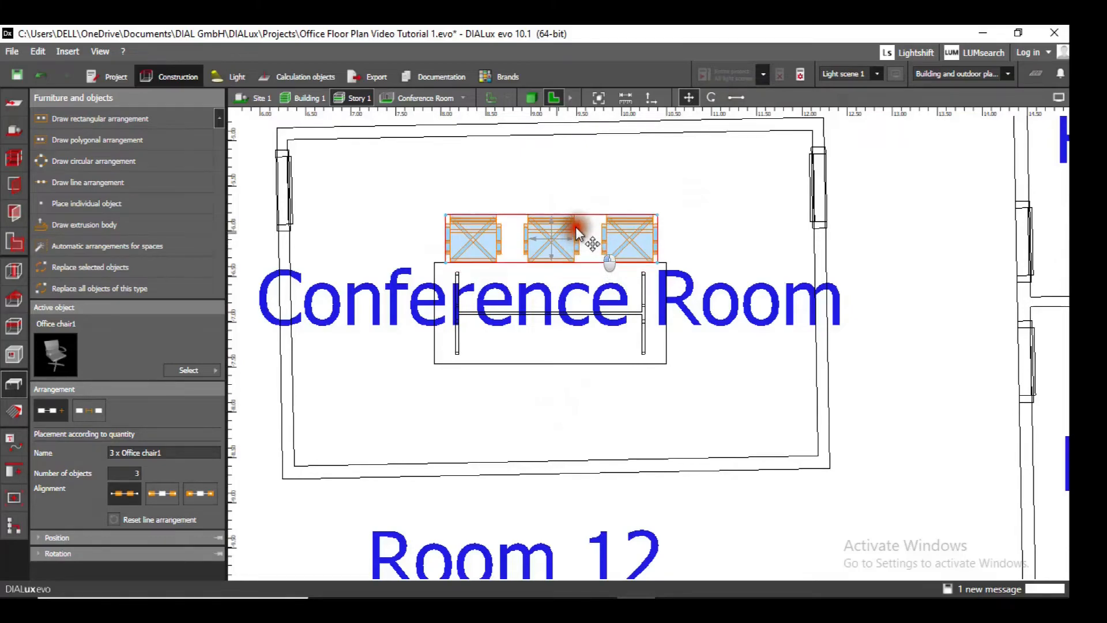
click(582, 406)
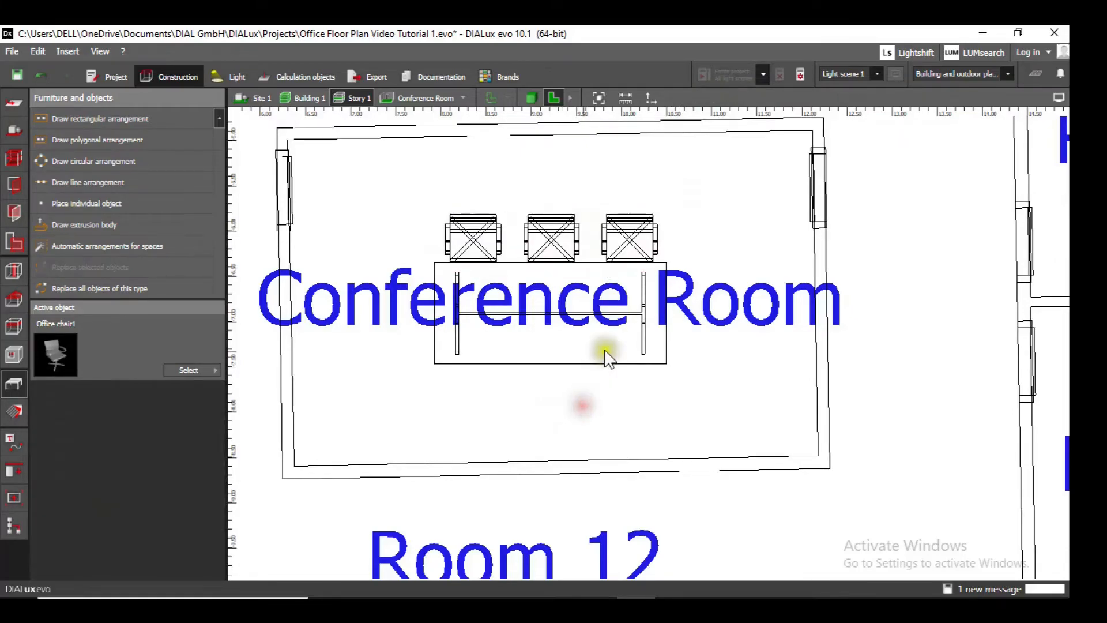
Copy the row of three chairs to the table's lower long edge and rotate the copy by 180°.
click(582, 233)
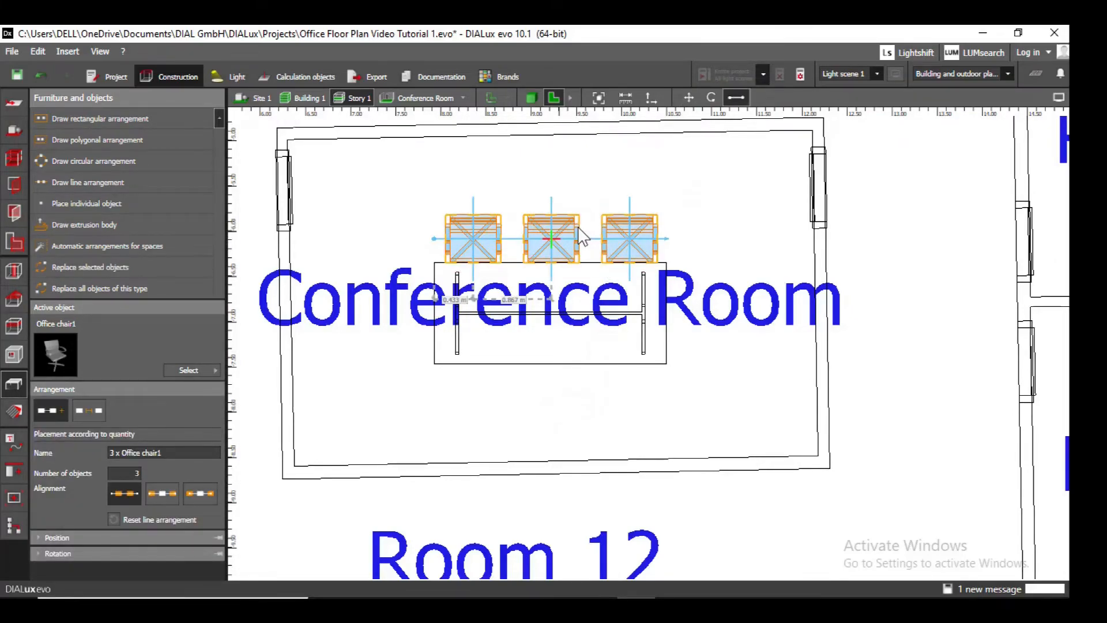
click(605, 442)
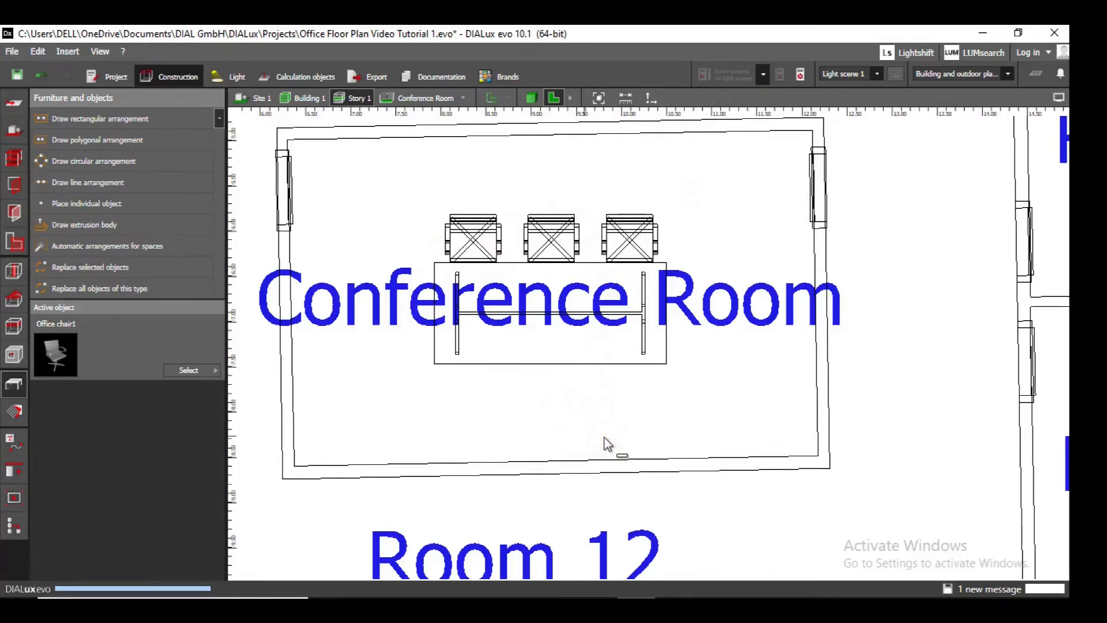
click(574, 239)
drag(570, 231, 570, 385)
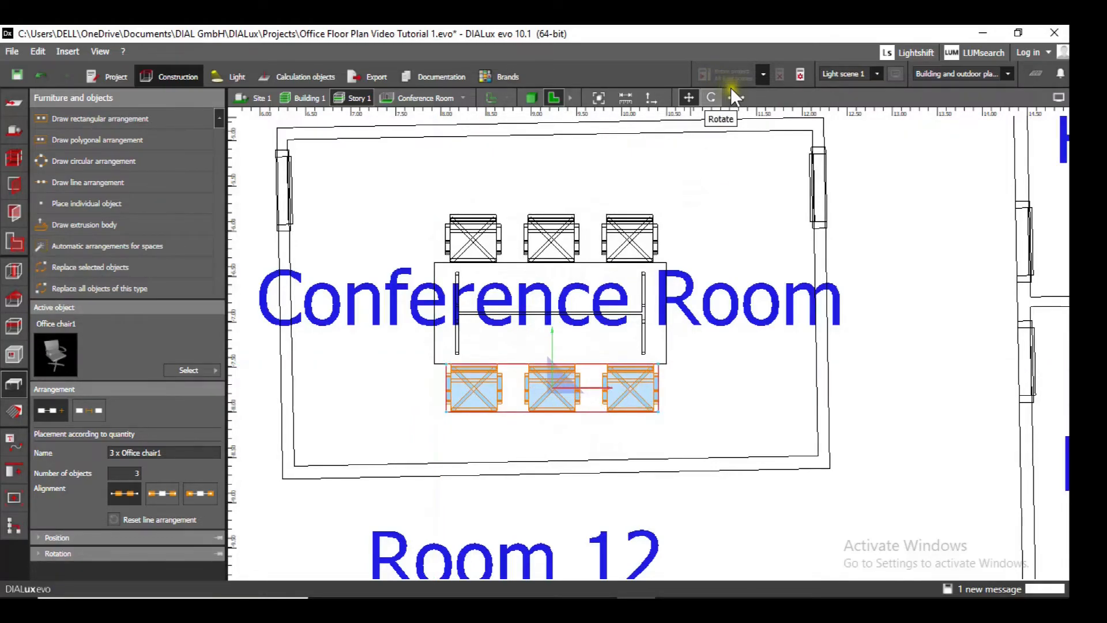
click(711, 96)
drag(637, 386, 503, 392)
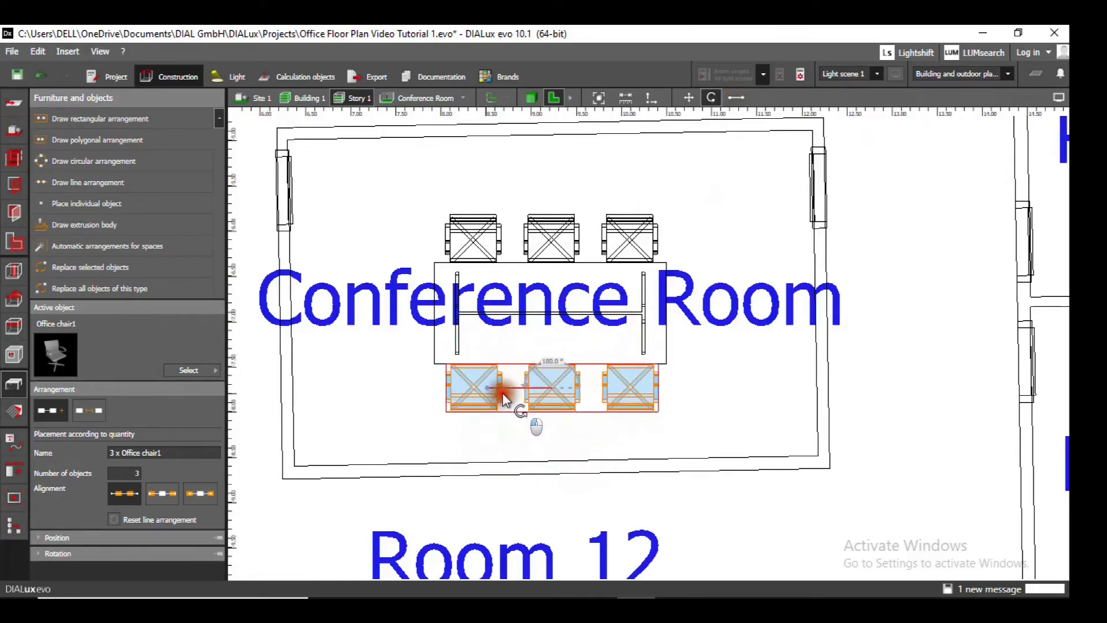
click(761, 395)
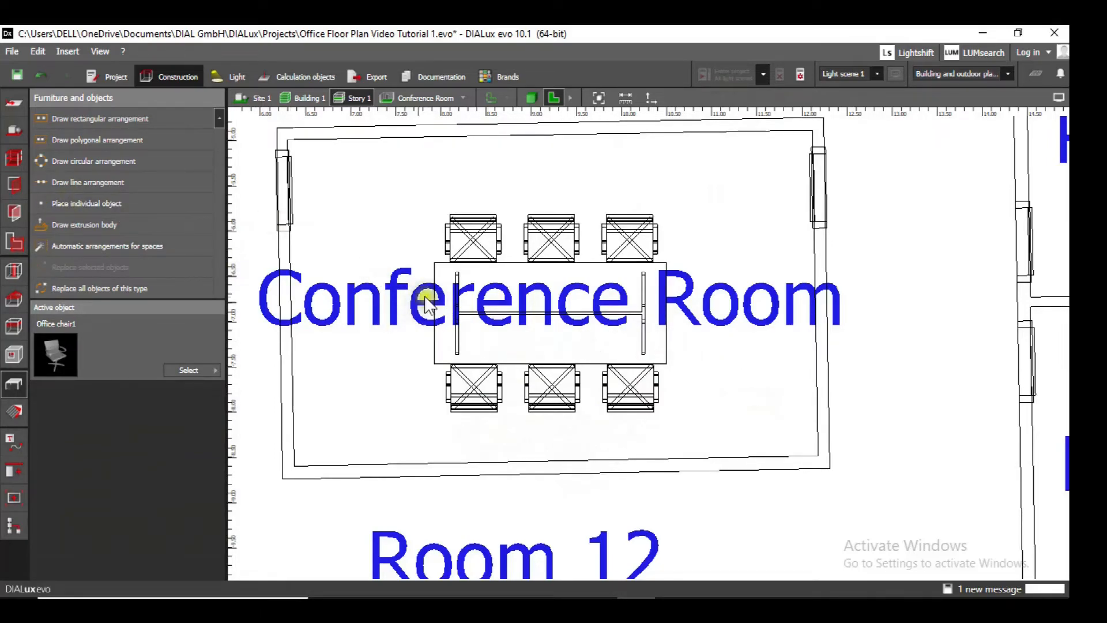
Place a single Office chair1 beside the table's left short end and rotate it 90° about the vertical axis.
click(87, 202)
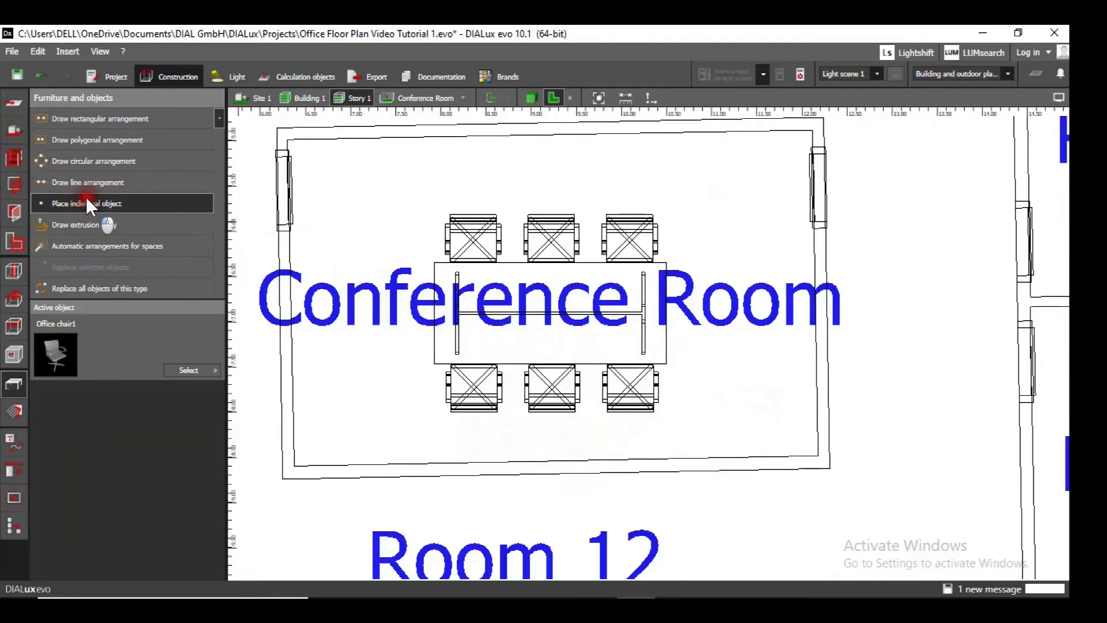
click(406, 309)
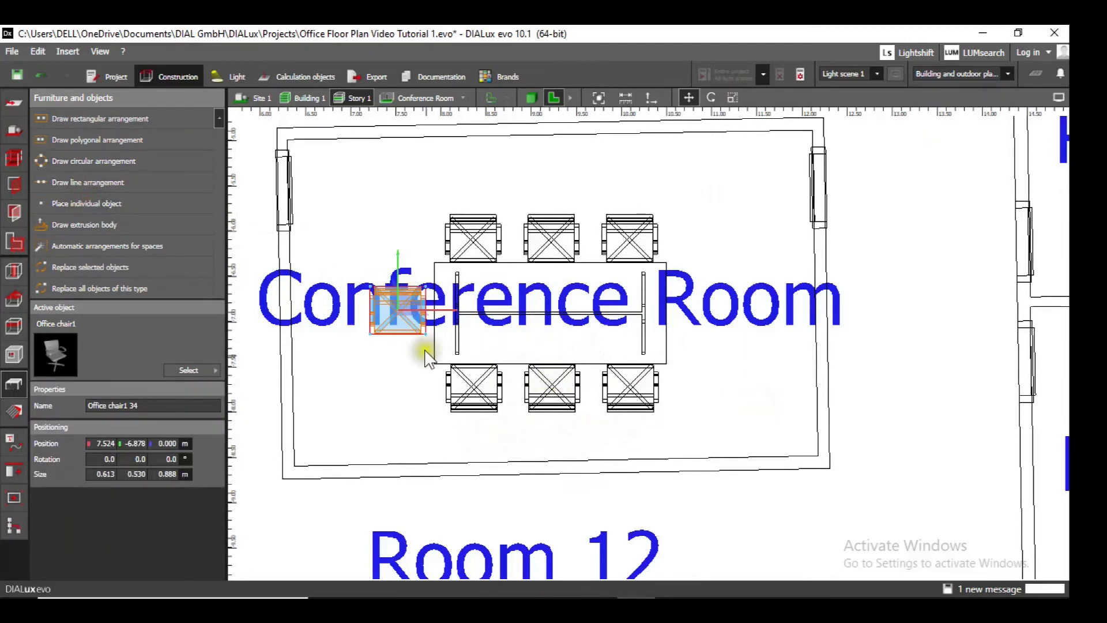
scroll(420, 352, up, 3)
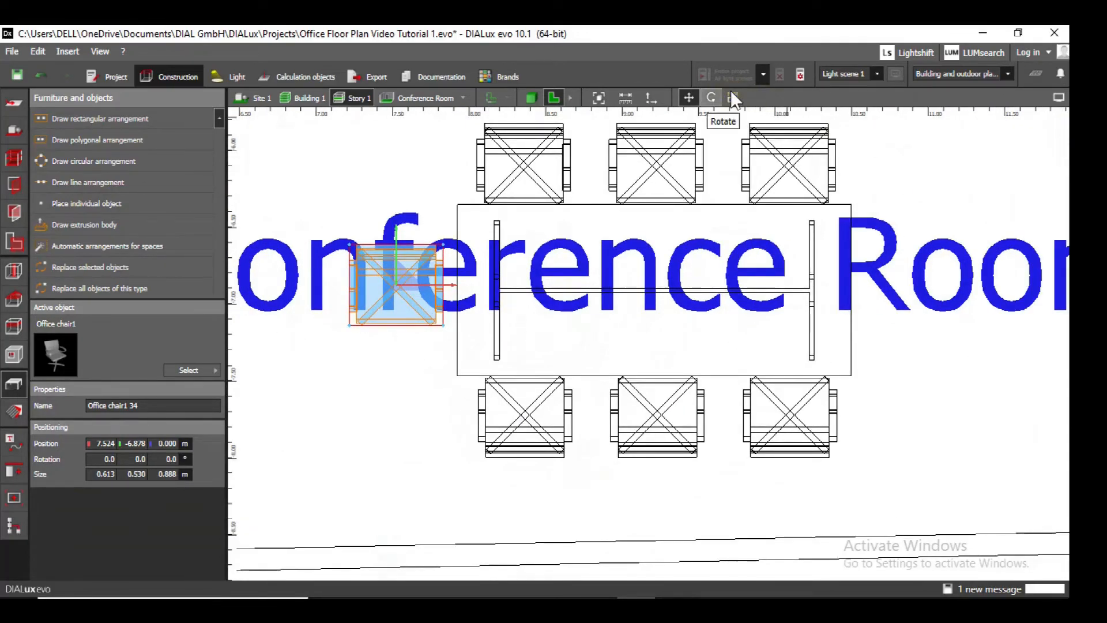
click(711, 97)
drag(474, 287, 409, 220)
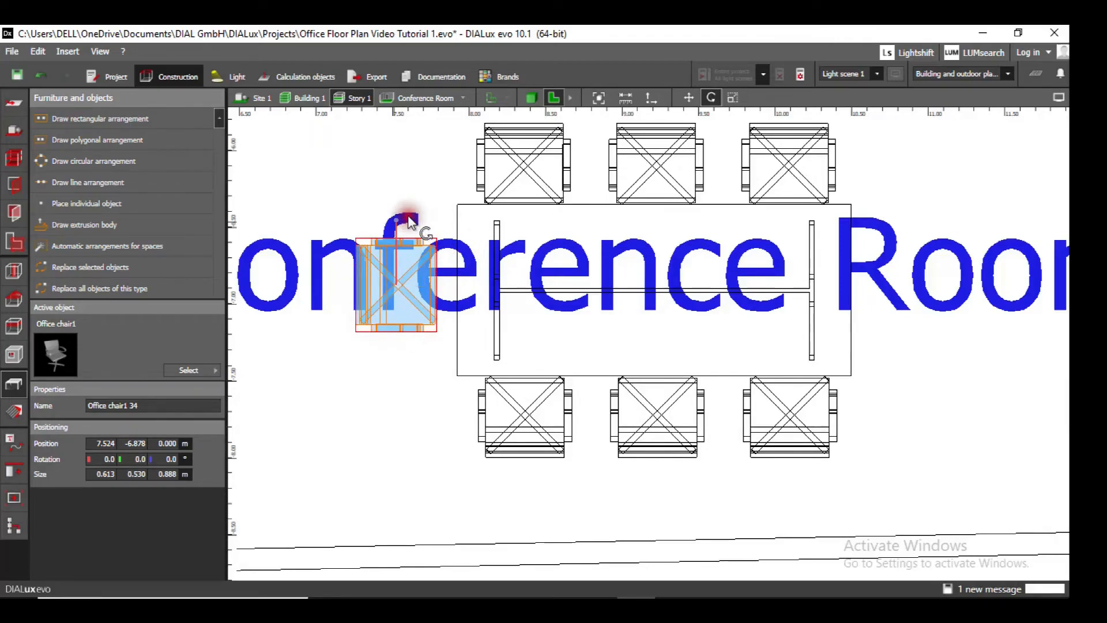
Move the single chair up against the table's left short edge, at an X position of about 7.66 m.
click(690, 97)
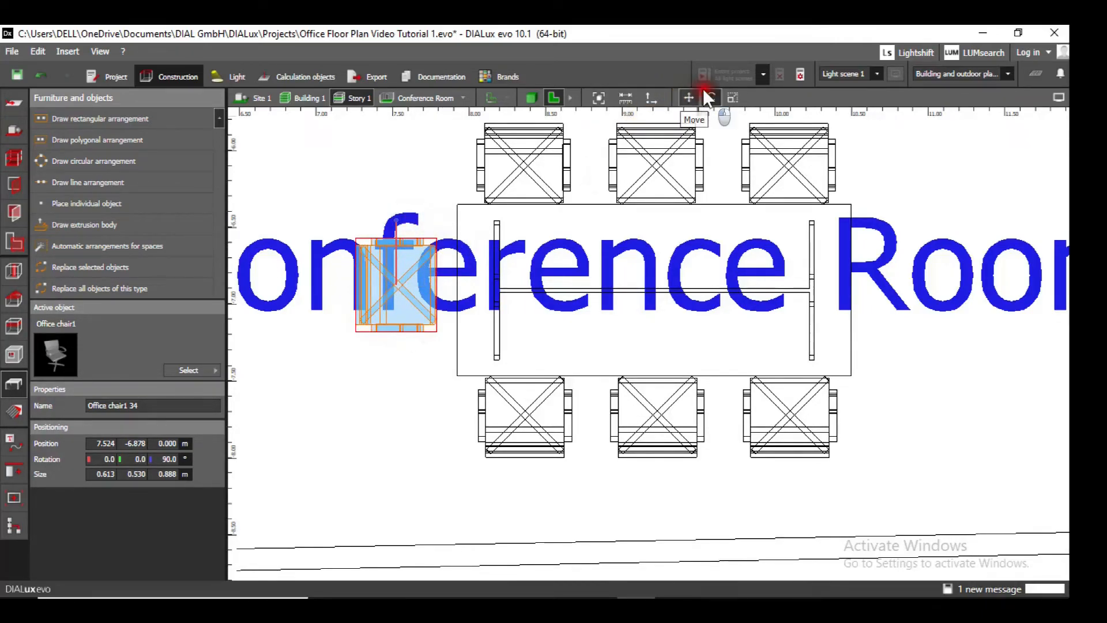
drag(416, 286, 433, 289)
click(440, 445)
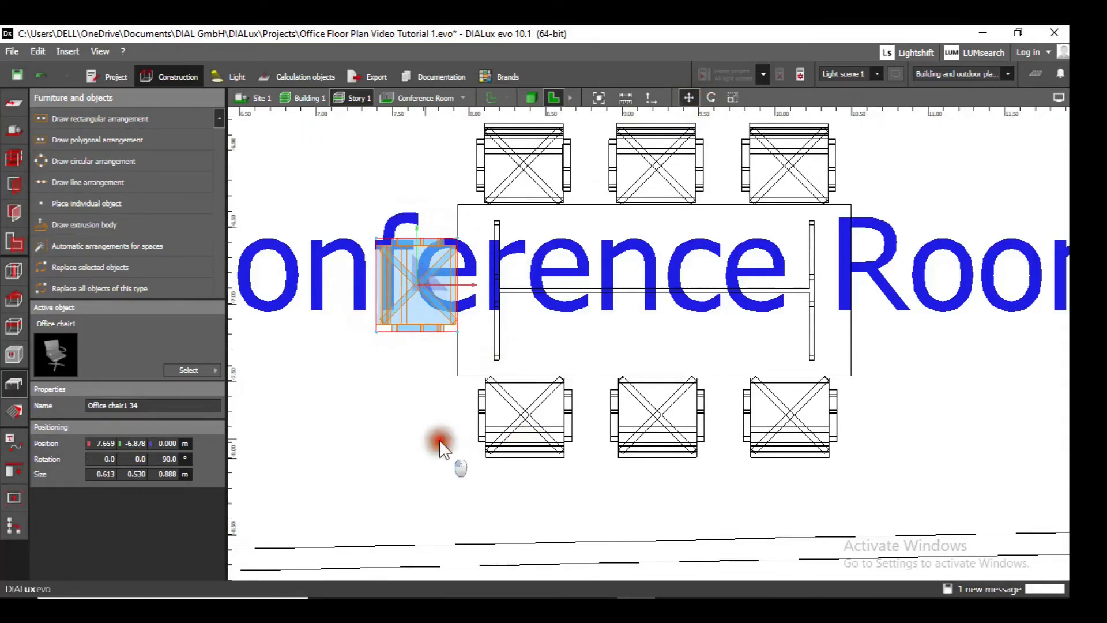
Copy the left end chair to the table's right short edge, at about X 10.77 m and Y -6.92 m.
click(419, 242)
key(ctrl+c)
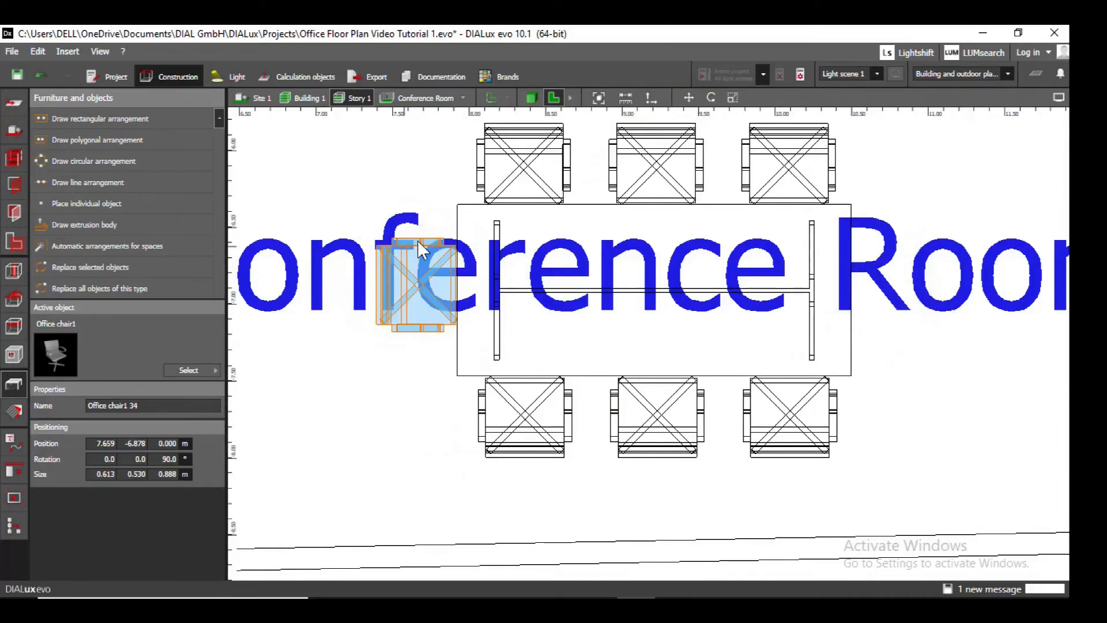
key(ctrl+v)
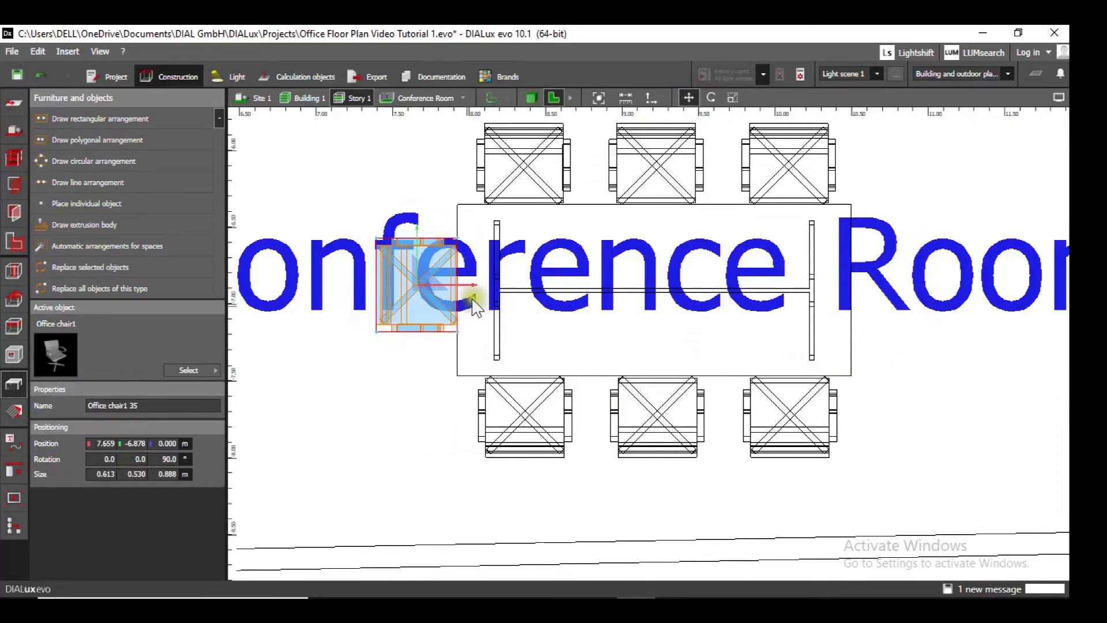
drag(438, 284, 934, 291)
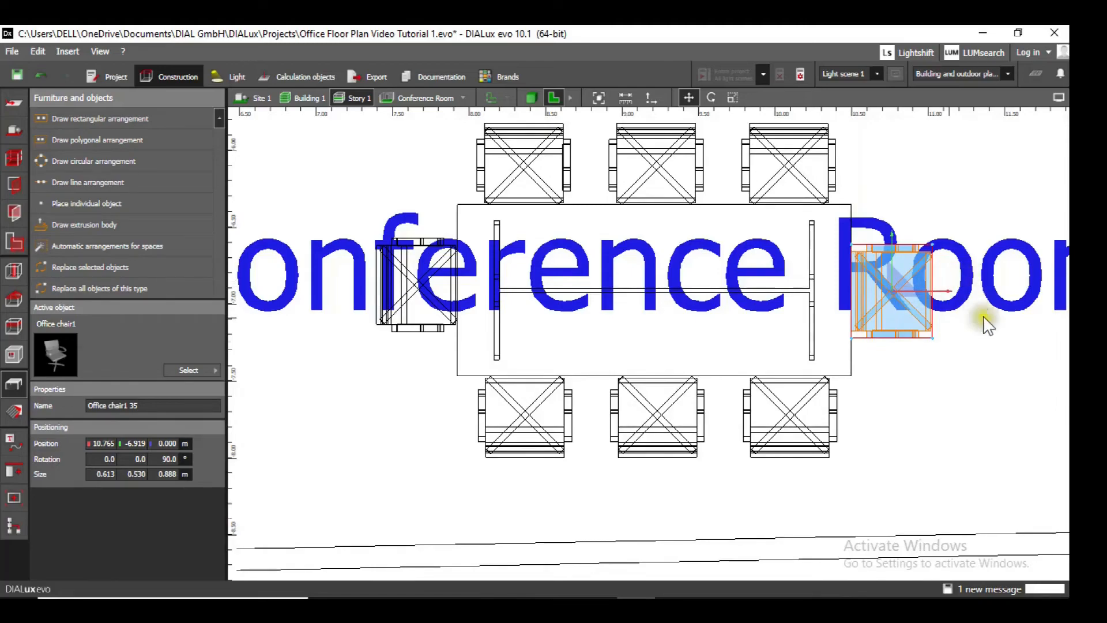
Rotate the chair at the table's right short end by 180° so that it faces the table.
click(711, 97)
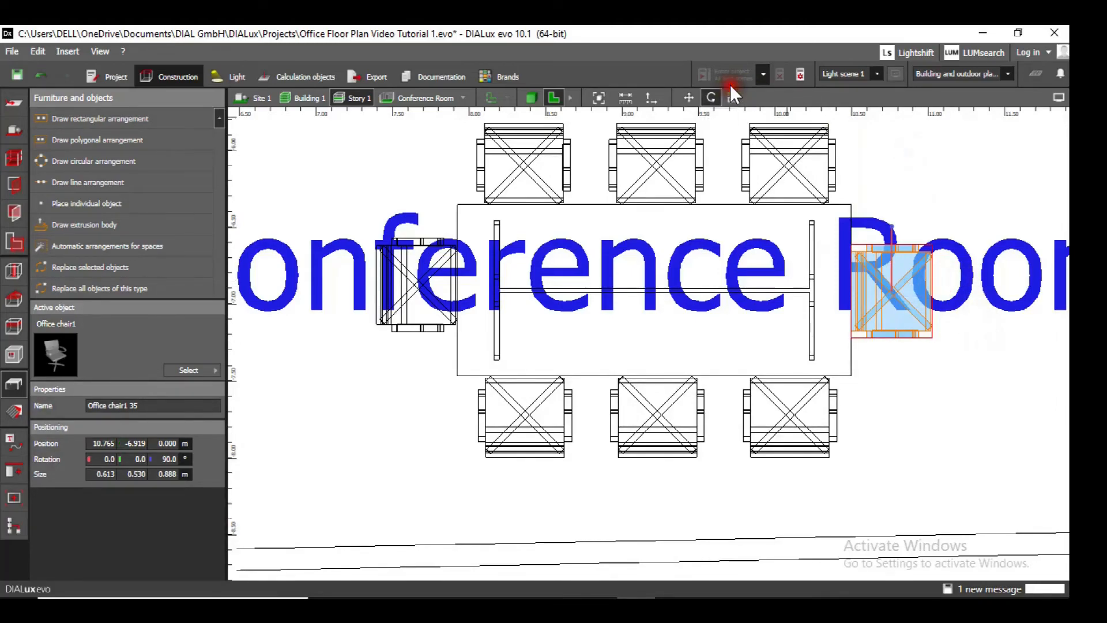
drag(922, 221, 922, 363)
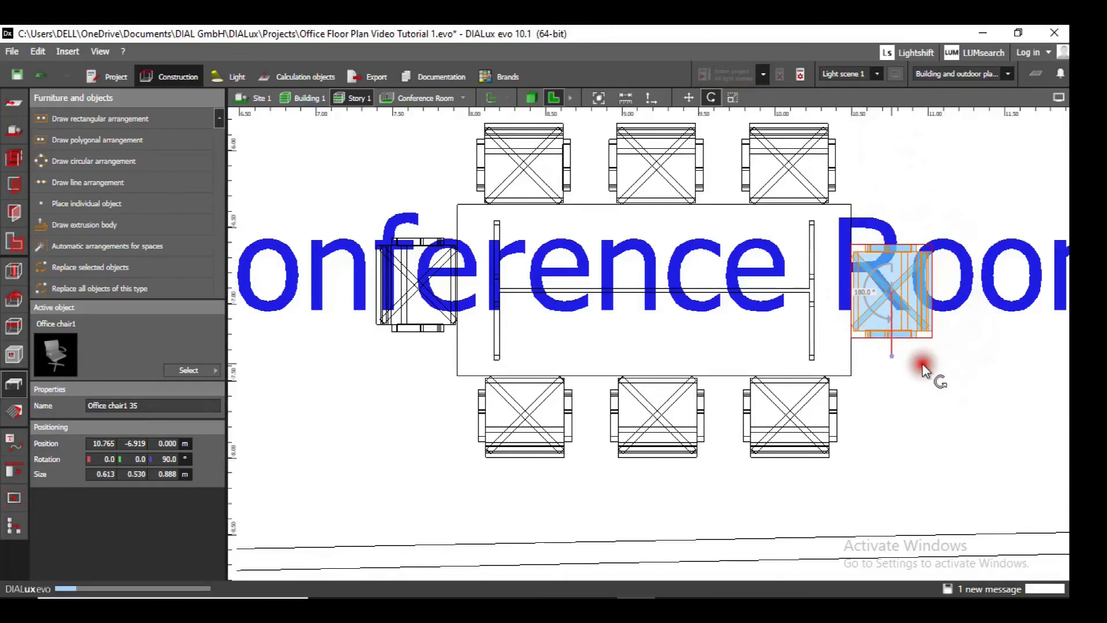
click(957, 434)
scroll(956, 433, down, 5)
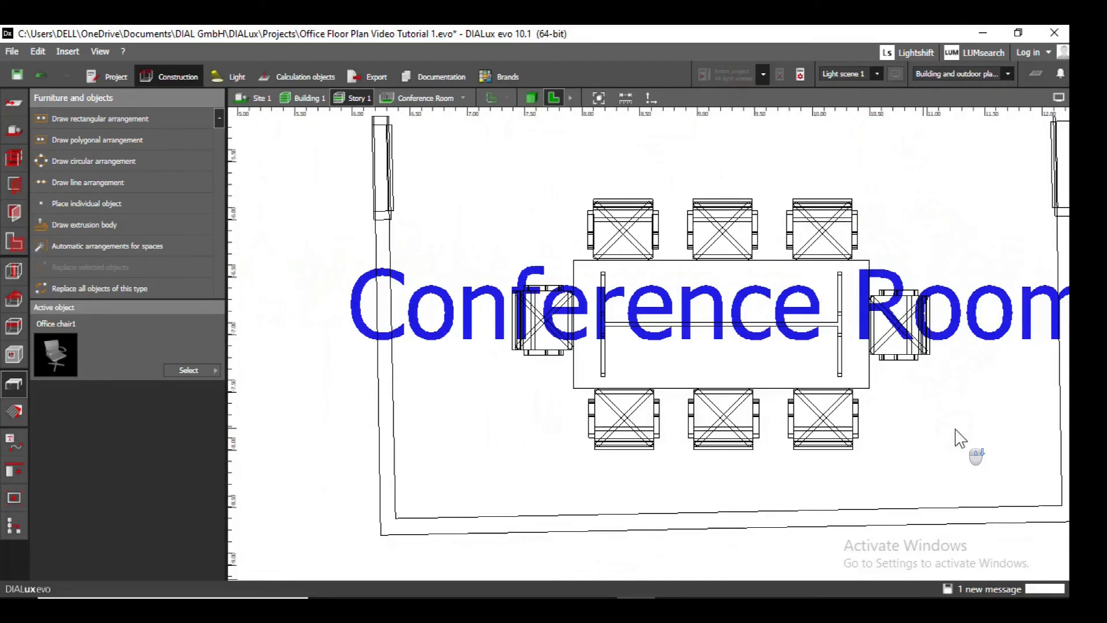
right_drag(956, 429, 877, 431)
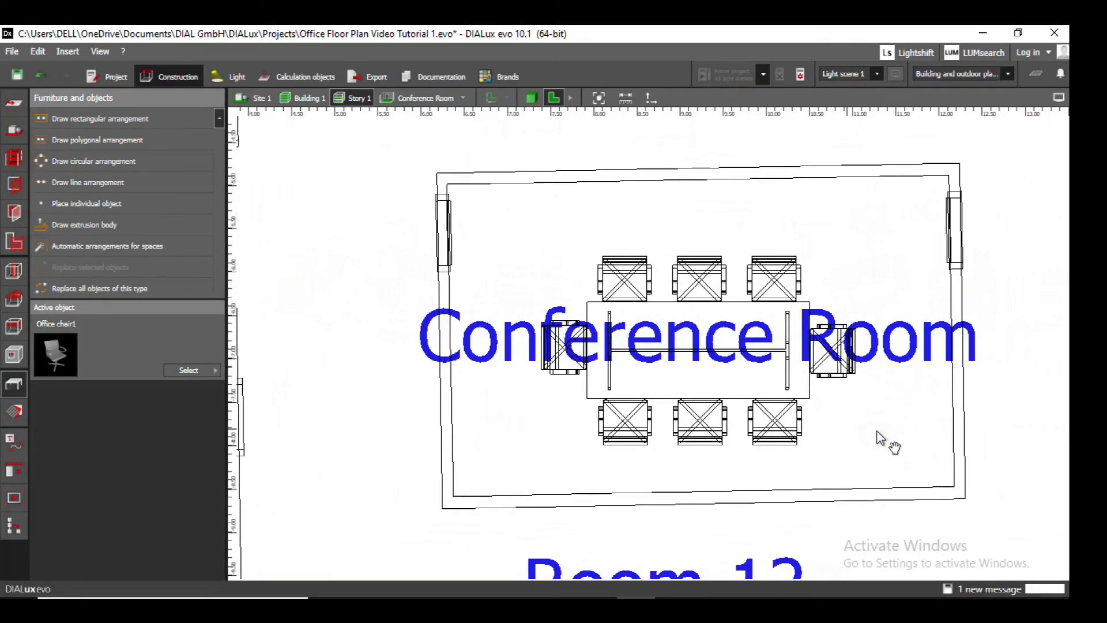
Inspect the conference table and its surrounding chairs in 3D, from above and from seated height at the table's end.
click(551, 92)
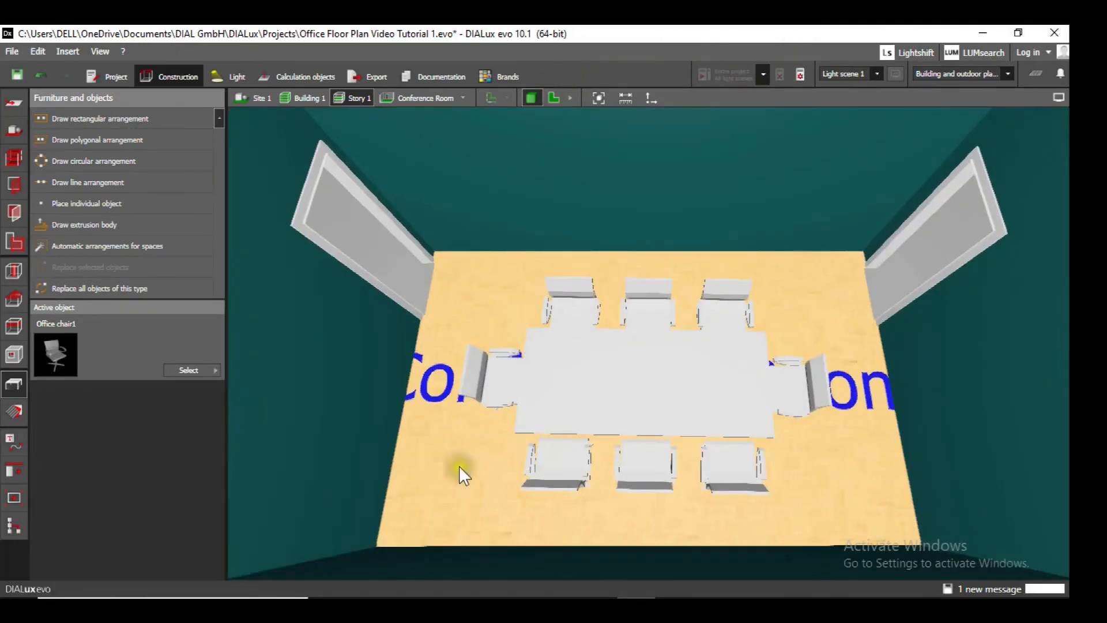
scroll(455, 477, up, 5)
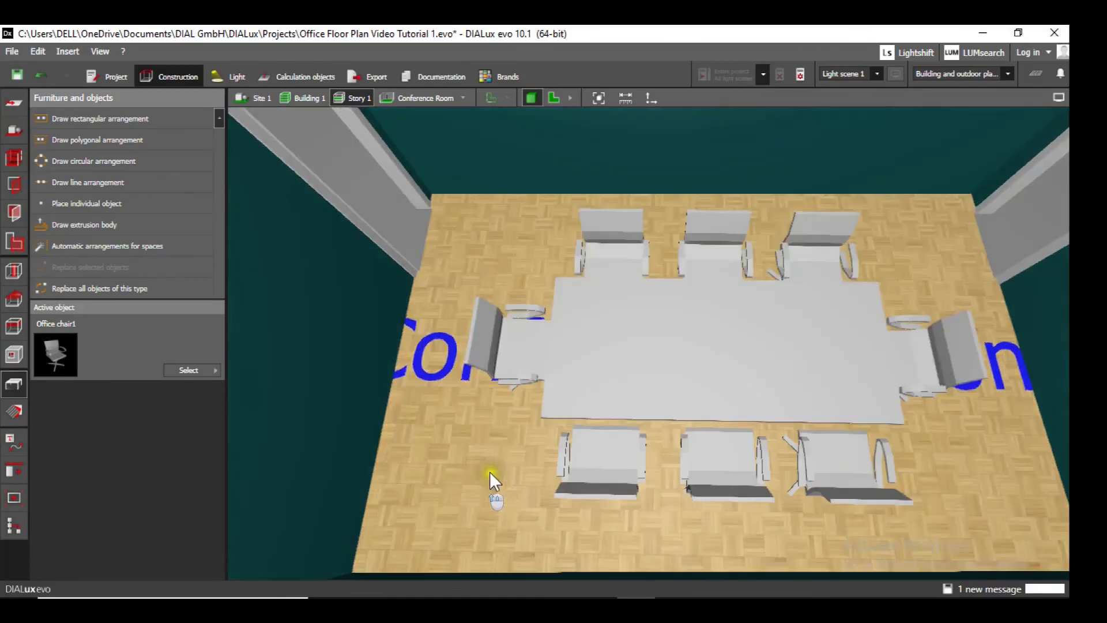
scroll(504, 466, up, 5)
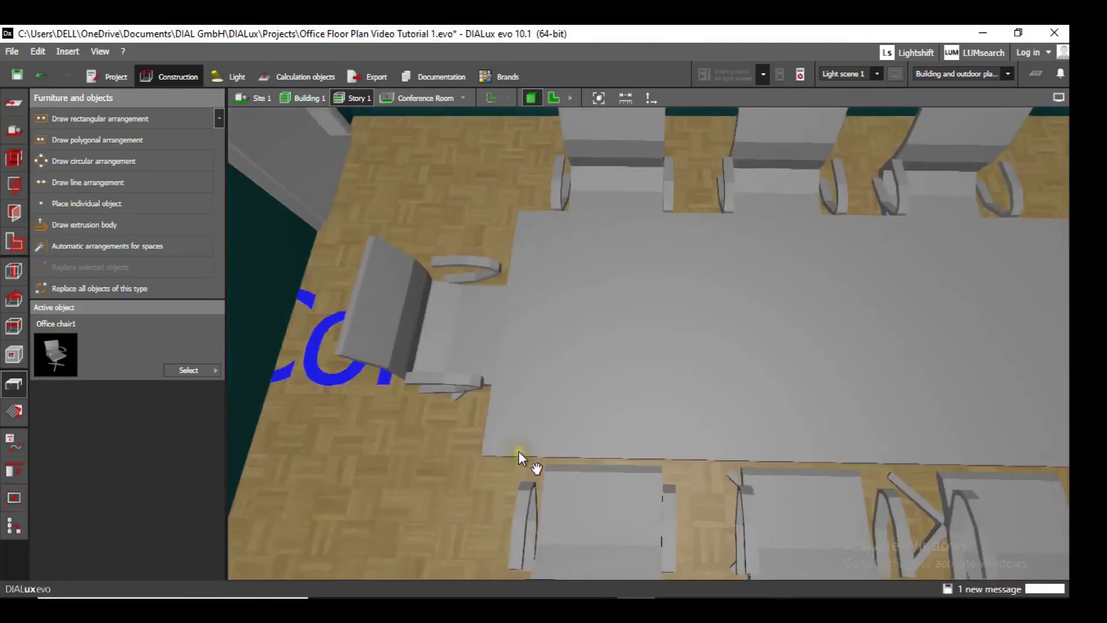
scroll(519, 452, up, 1)
right_drag(425, 490, 554, 412)
click(593, 458)
middle_drag(593, 458, 624, 399)
click(635, 415)
scroll(665, 455, down, 3)
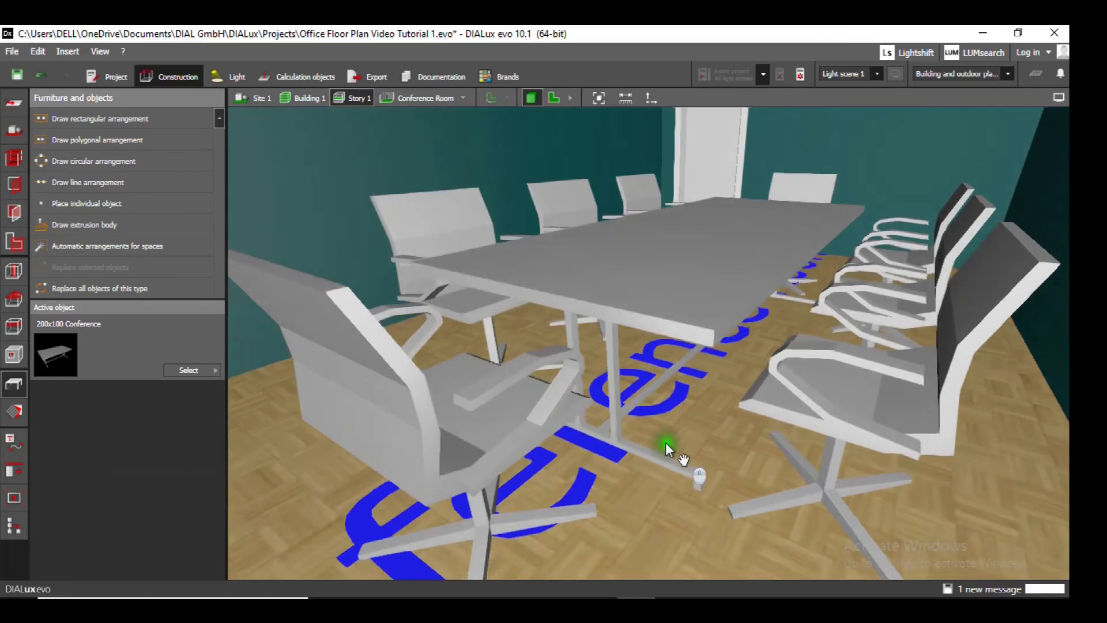
scroll(666, 447, down, 3)
scroll(666, 451, down, 2)
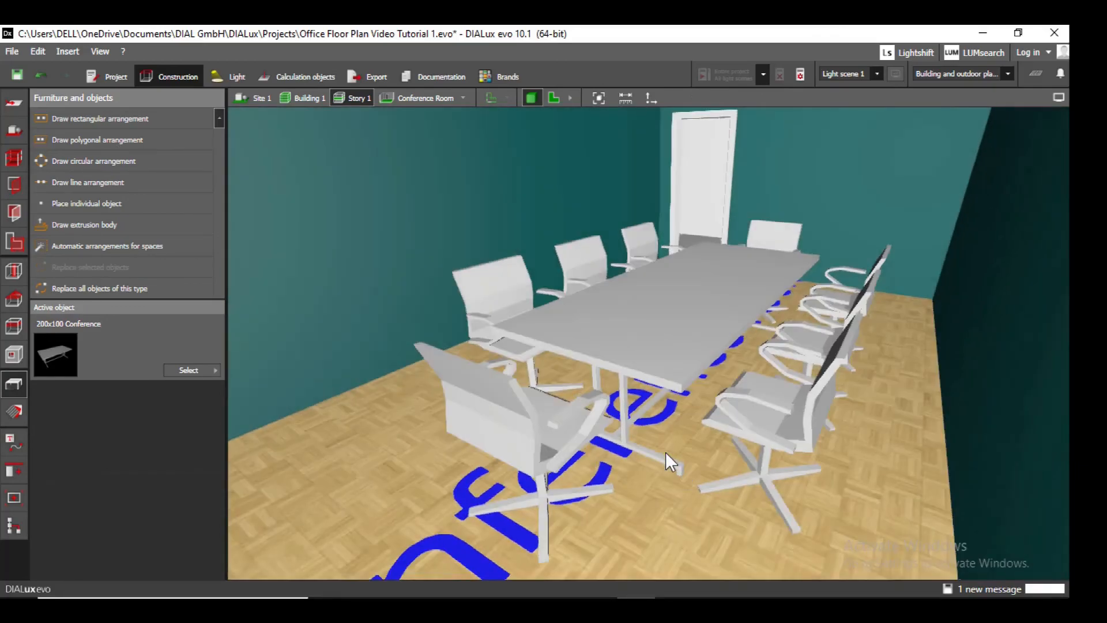
mouse_move(398, 468)
right_down()
mouse_move(413, 480)
mouse_move(413, 460)
right_up()
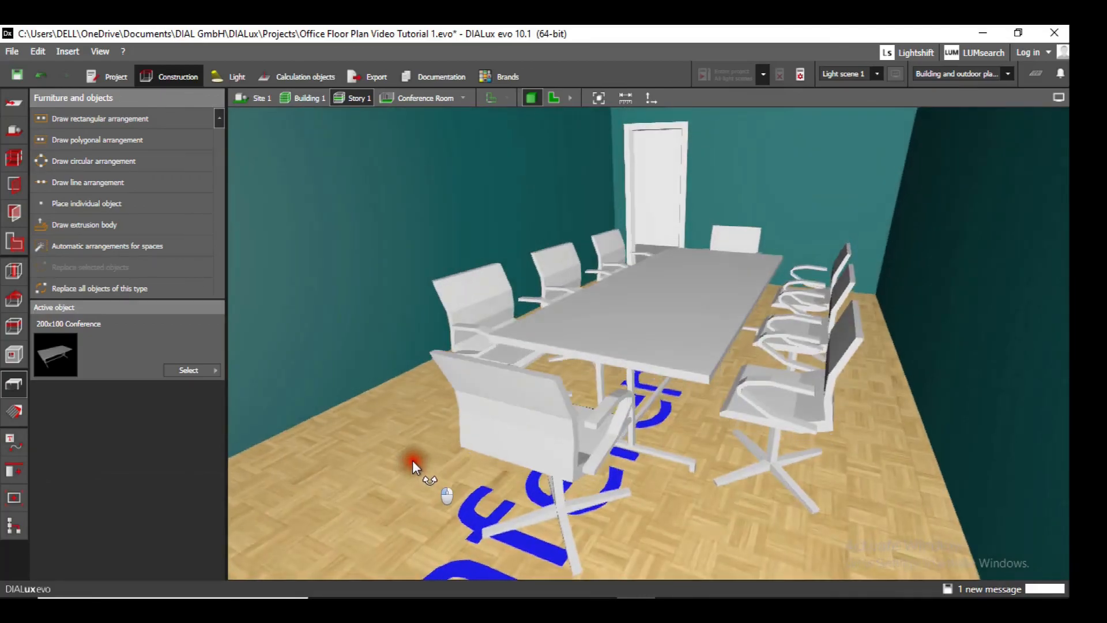
mouse_move(599, 472)
mouse_down()
mouse_move(589, 506)
mouse_move(655, 425)
mouse_move(655, 459)
mouse_move(642, 460)
mouse_move(597, 404)
mouse_up()
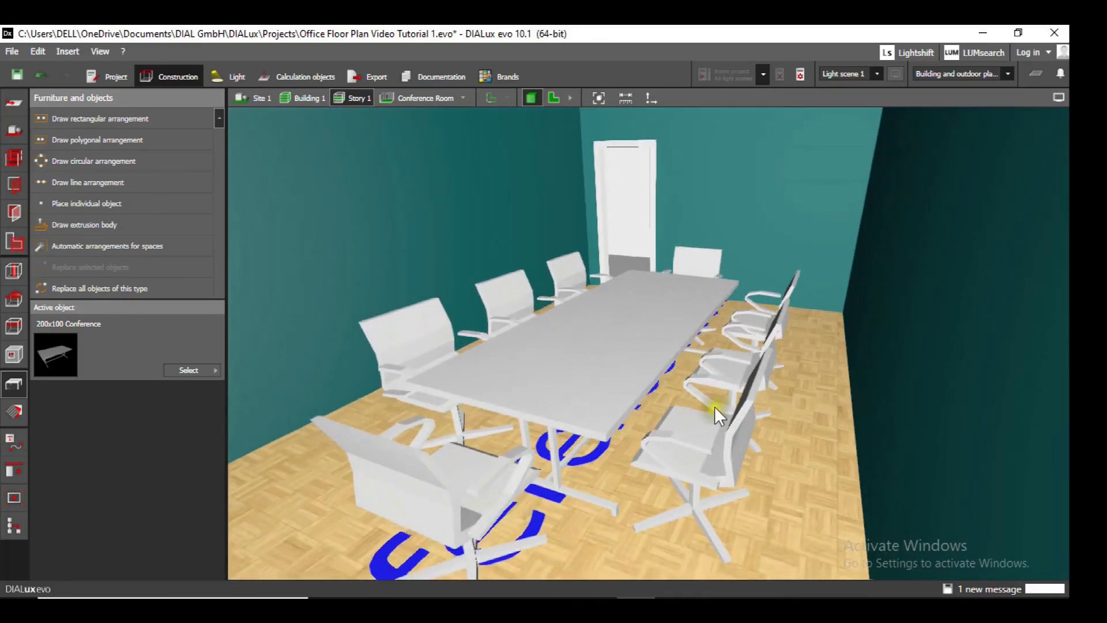